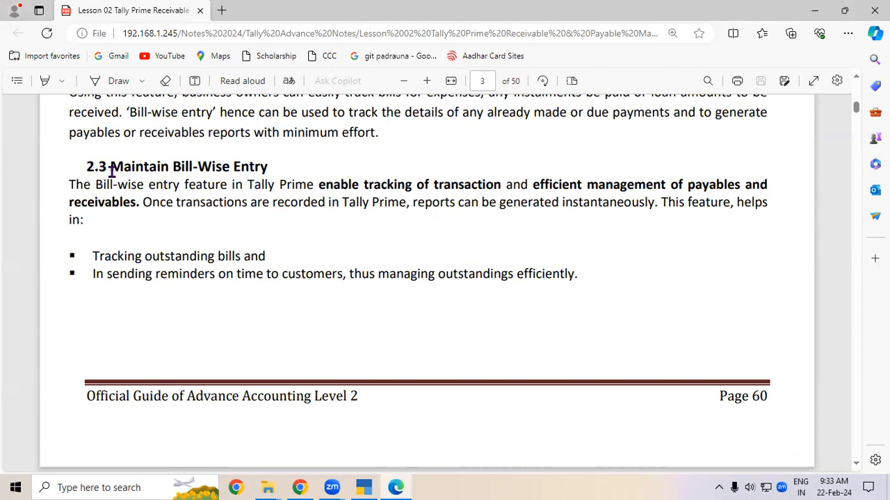
In the Business Scenario on page 4, underline LG, Samsung and the key phrases on credit purchases, timely payments and 30-day credit sales with the Draw pen.
drag(112, 168, 275, 184)
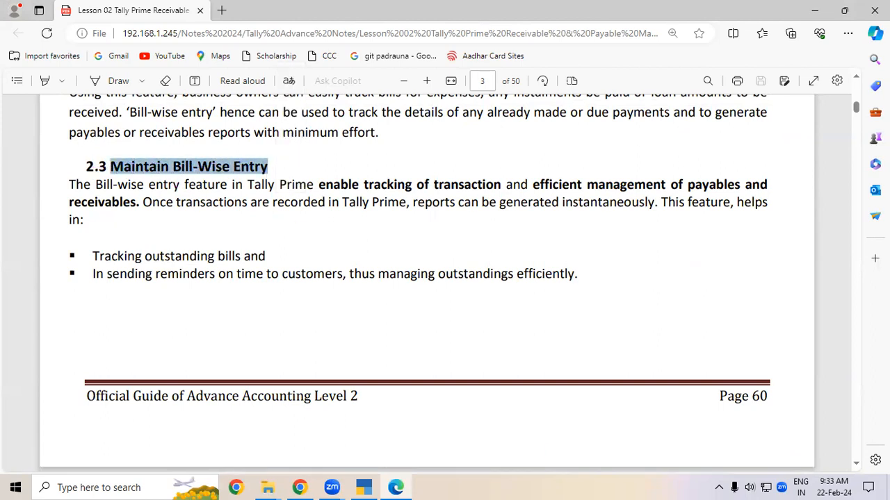
scroll(859, 469, down, 8)
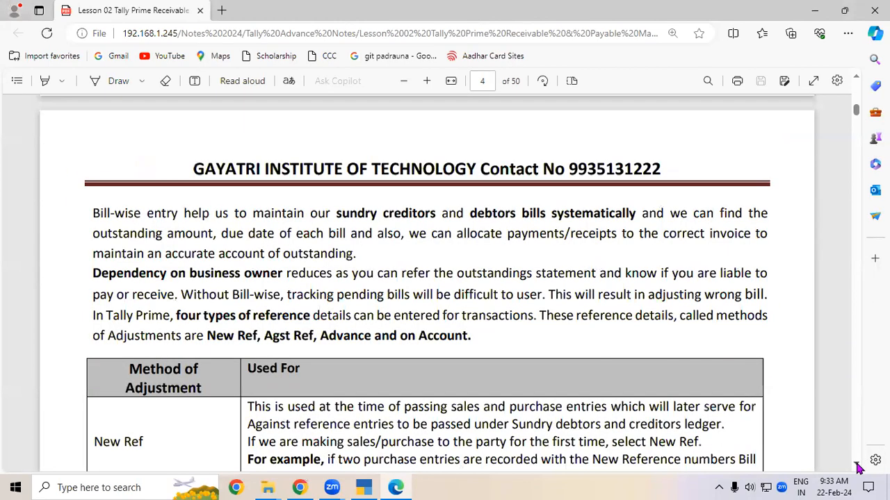
scroll(859, 469, down, 10)
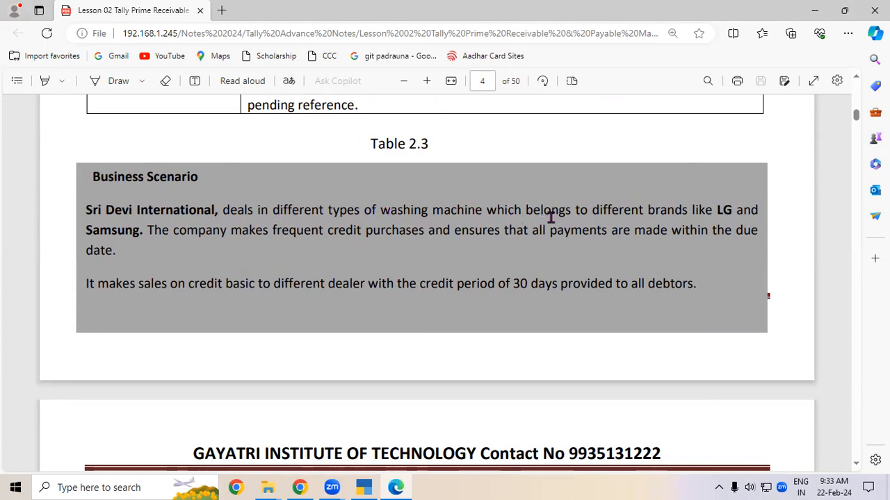
click(113, 81)
drag(709, 225, 732, 223)
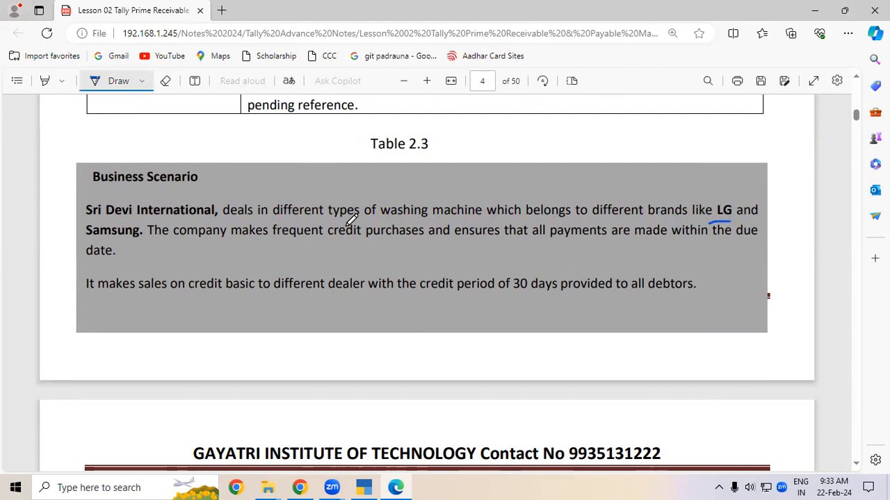
drag(84, 240, 141, 239)
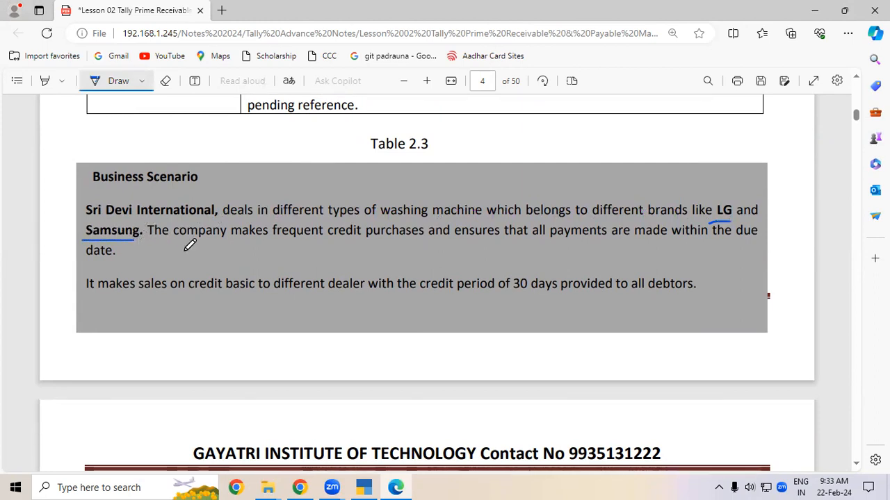
drag(172, 242, 754, 241)
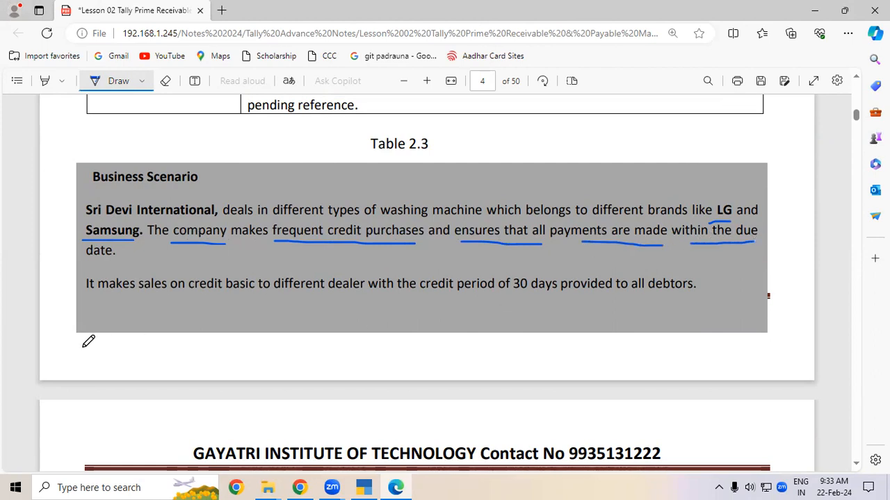
drag(86, 295, 695, 297)
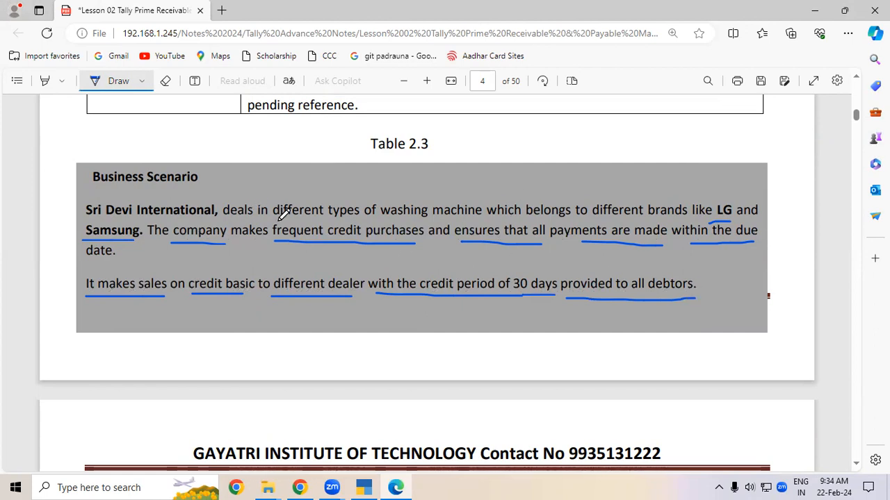
Underline Devi International, different types and belongs, and double-underline frequent credit purchases, due, makes sales, credit basic and 30 days in the scenario.
drag(86, 221, 198, 223)
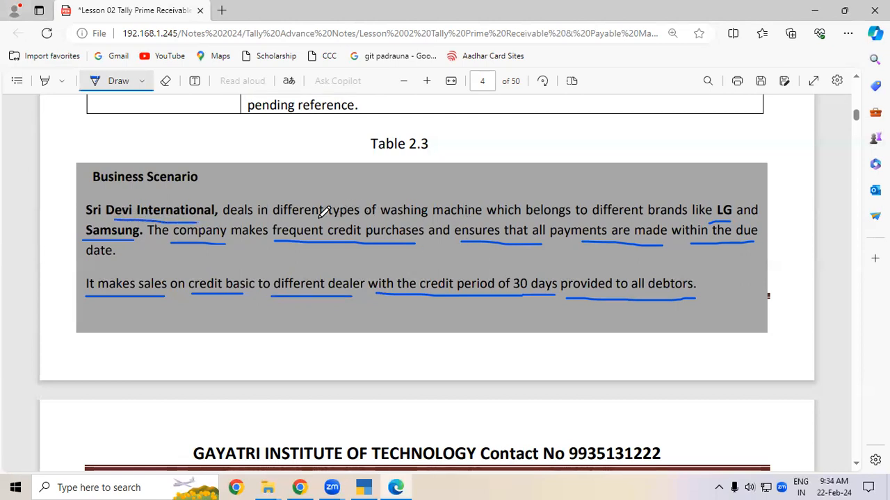
drag(286, 217, 354, 217)
drag(529, 221, 571, 222)
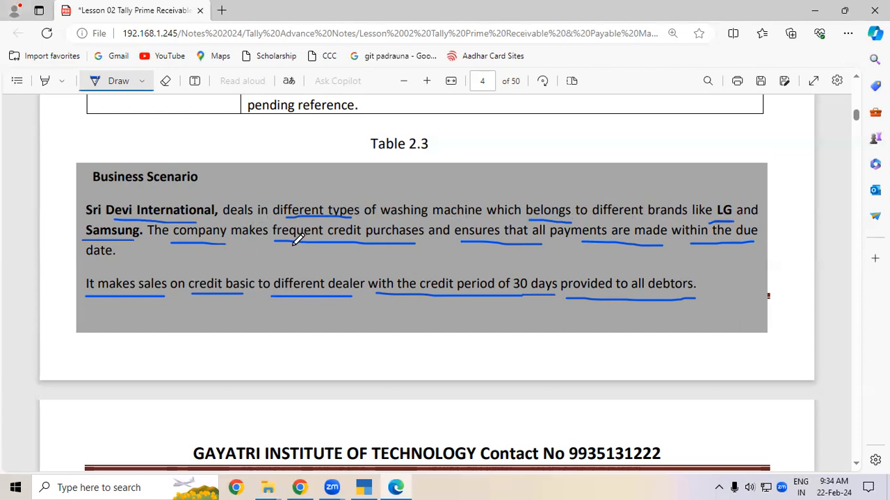
drag(278, 243, 383, 242)
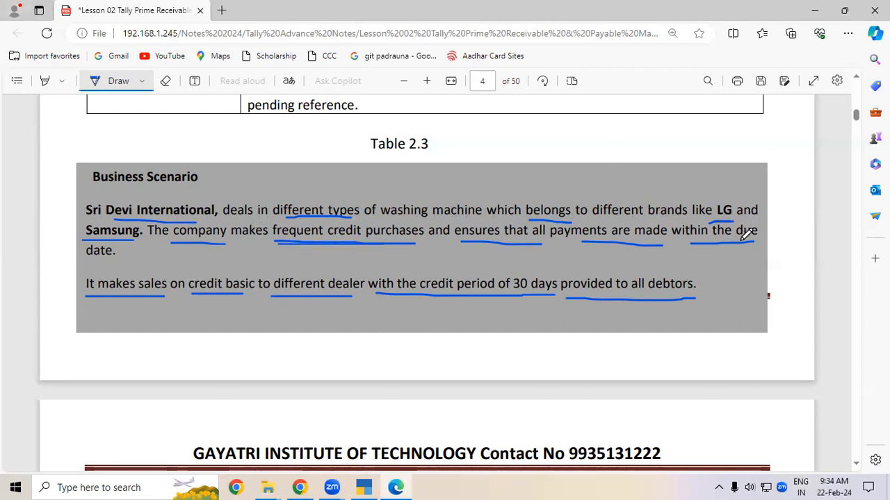
drag(735, 242, 757, 242)
drag(102, 299, 226, 299)
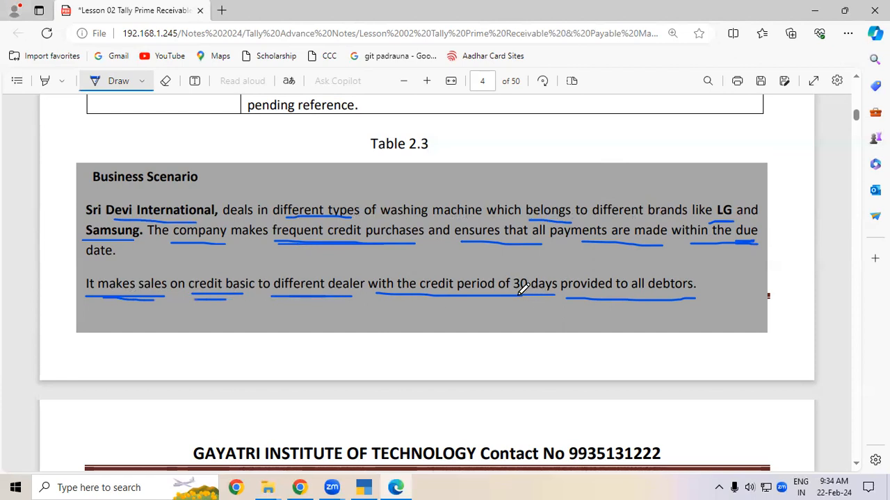
drag(515, 295, 555, 295)
Underline the key words of page 5's opening paragraph, including bill-wise details, above Business Scenario, activate and Sri Devi International.
scroll(859, 464, down, 5)
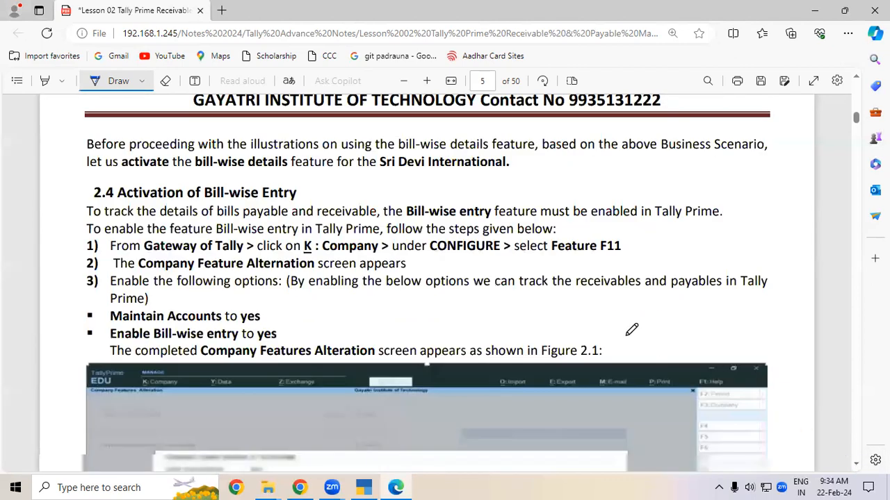
drag(128, 149, 195, 149)
drag(268, 148, 318, 149)
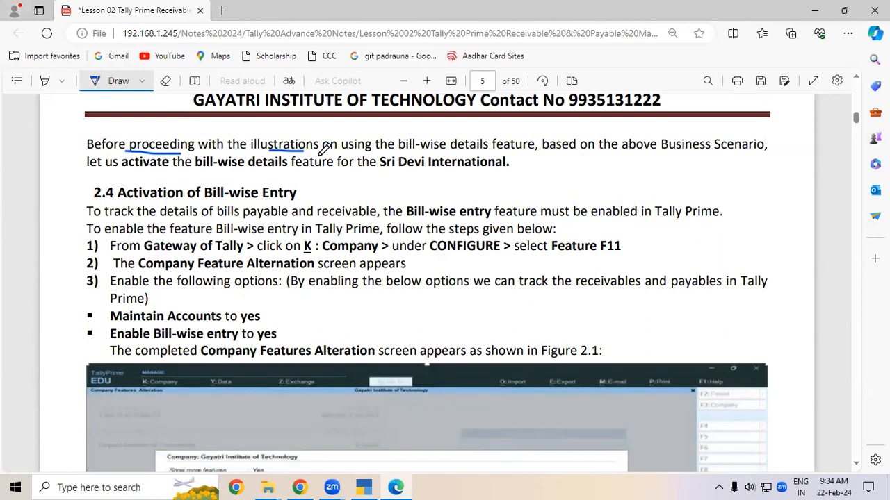
drag(391, 155, 505, 159)
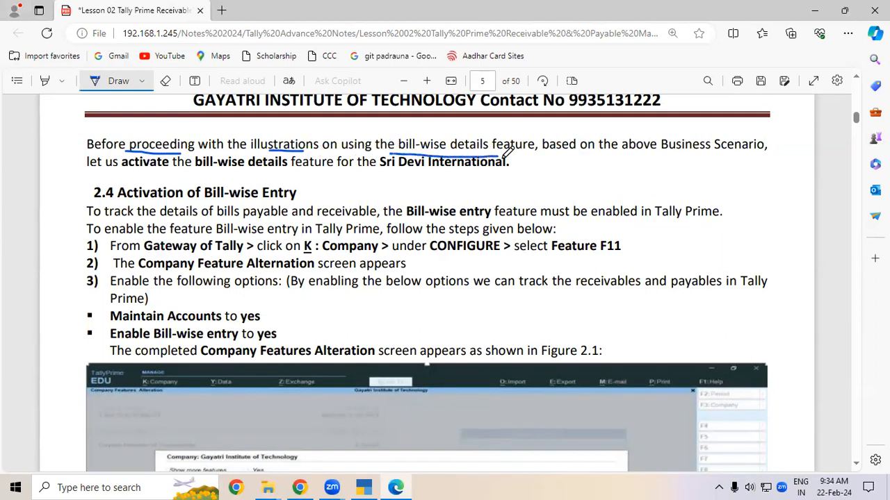
drag(633, 156, 740, 155)
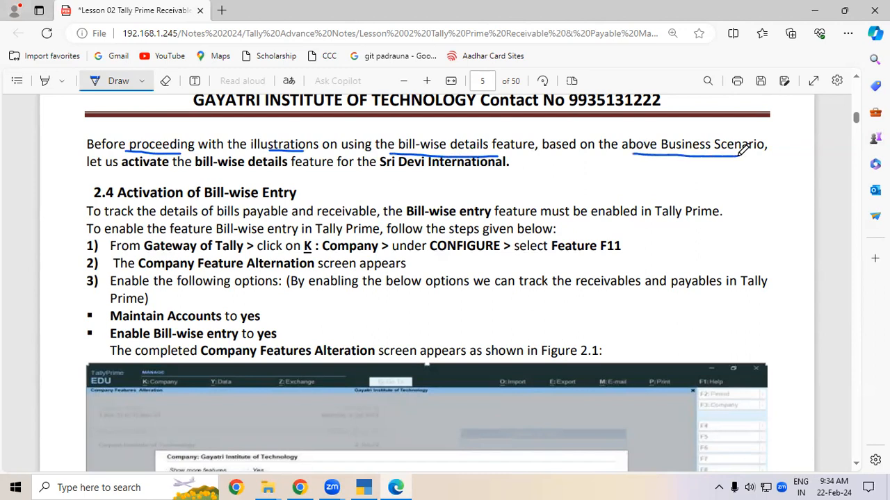
drag(121, 168, 287, 168)
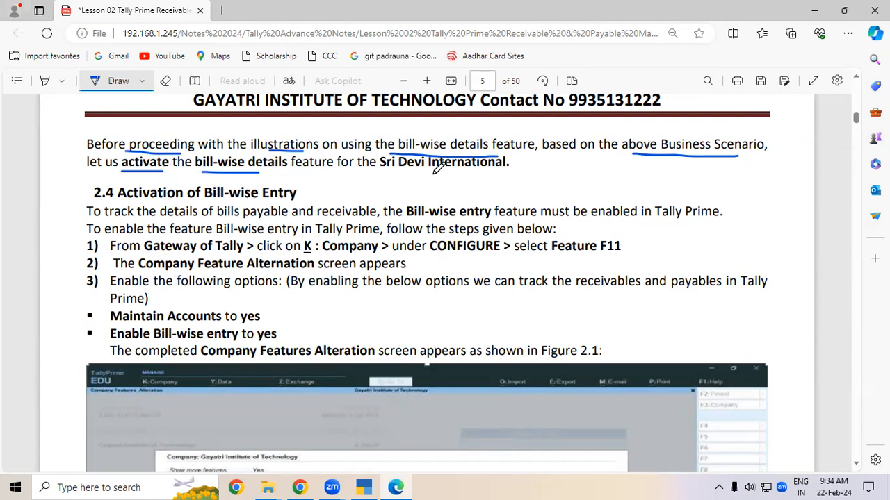
drag(381, 171, 505, 171)
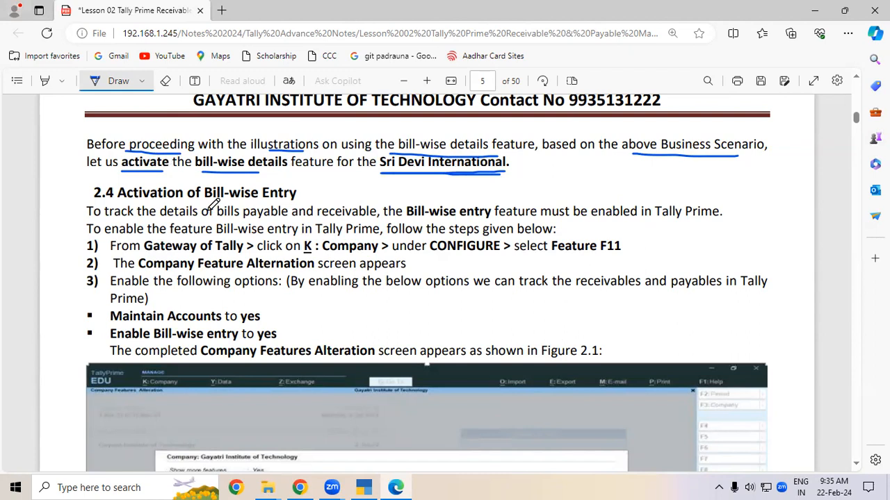
Underline the section 2.4 heading and the Gateway of Tally, Company, CONFIGURE and Feature F11 path, and tick the two options set to yes.
drag(118, 203, 286, 202)
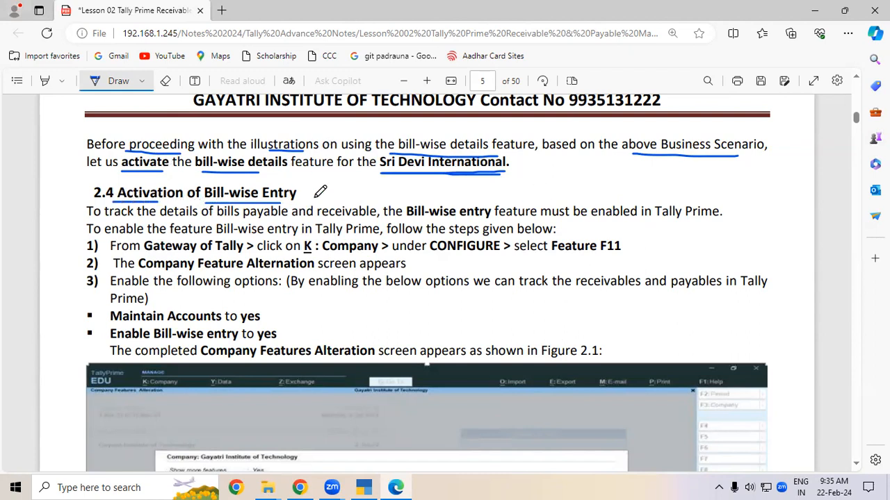
drag(145, 255, 235, 255)
drag(304, 255, 376, 255)
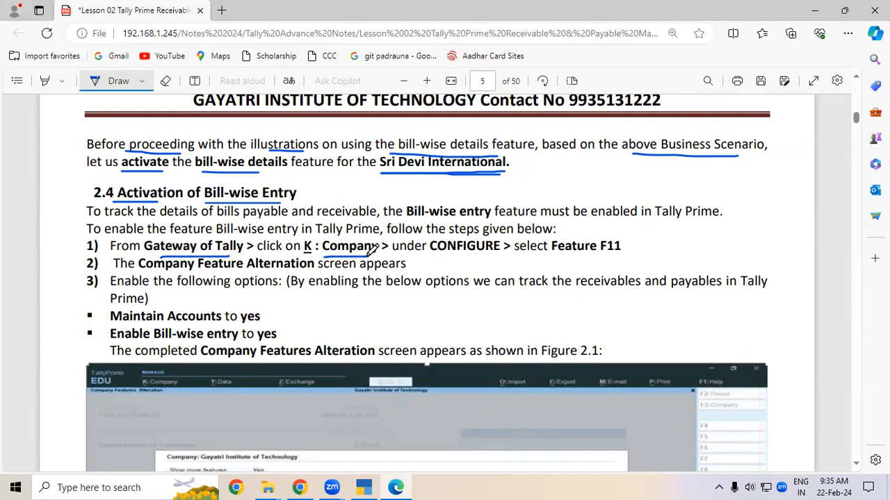
drag(448, 255, 499, 255)
drag(554, 255, 620, 255)
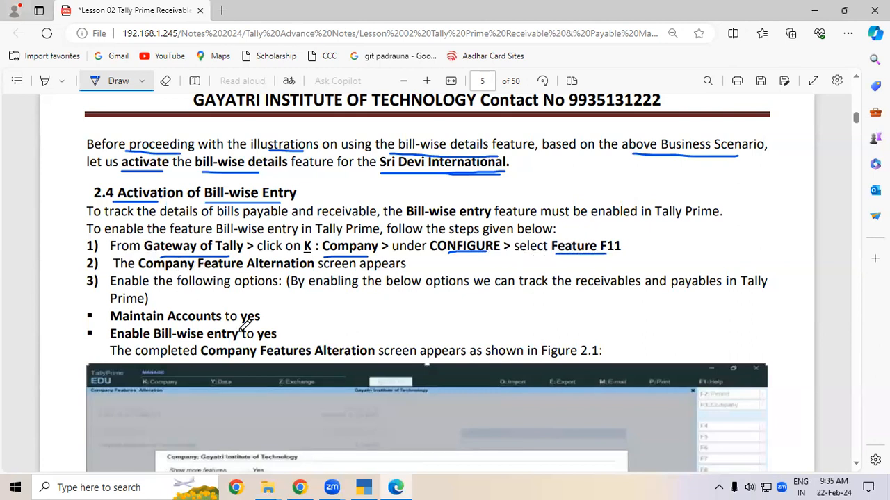
mouse_move(265, 319)
mouse_down()
mouse_move(295, 312)
mouse_move(294, 335)
mouse_move(307, 321)
mouse_up()
Switch to TallyPrime and leave the GSTR-1 report, returning to the Gateway of Tally.
click(369, 486)
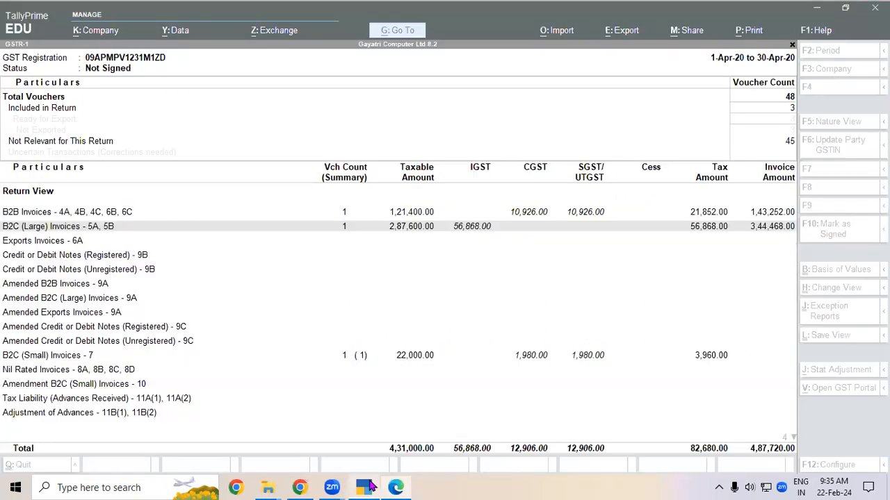
key(Escape)
key(Escape)
key(Escape)
key(Escape)
key(Escape)
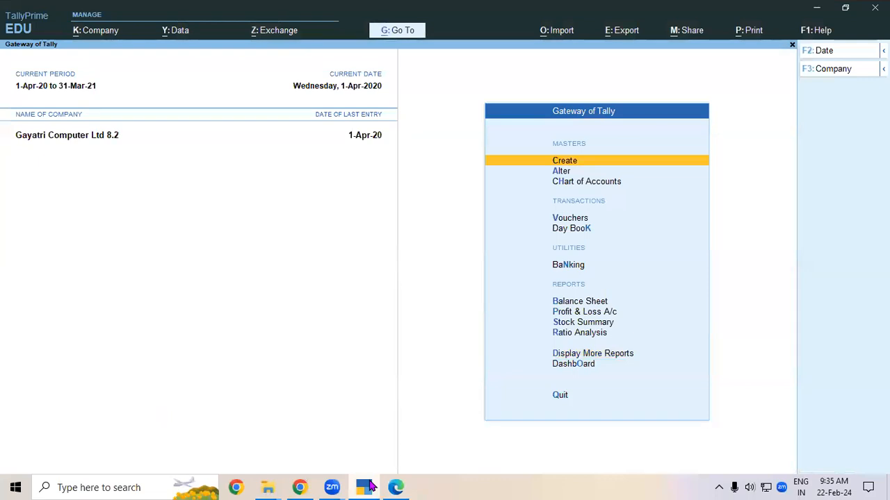
Shut the company Gayatri Computer Ltd 8.2 and open Sri Devi International instead.
key(ctrl+F3)
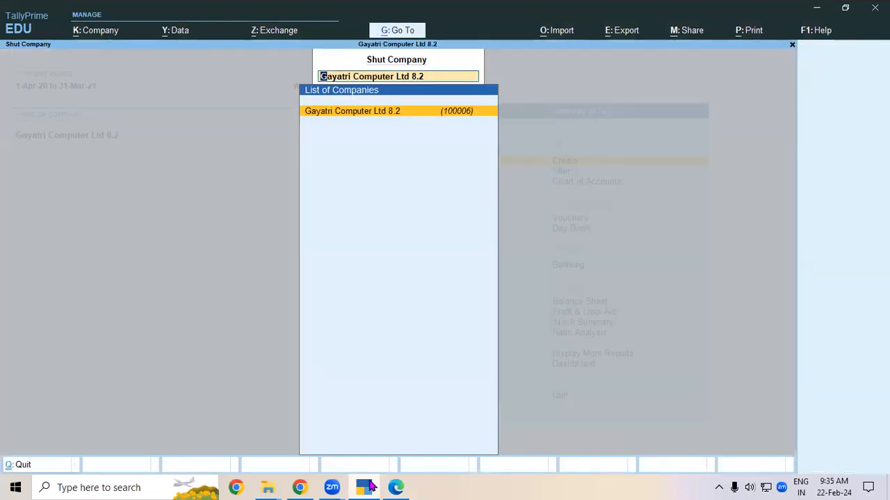
key(Return)
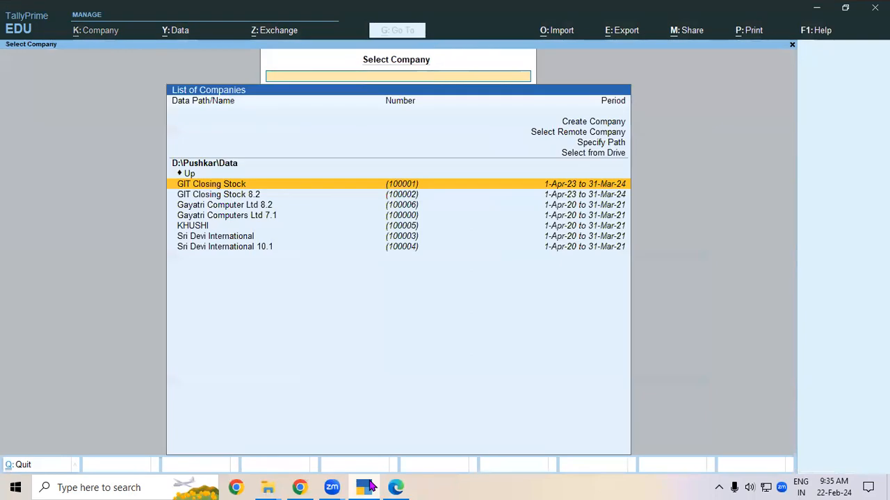
key(Down)
key(Down)
key(Down)
key(Down)
key(Down)
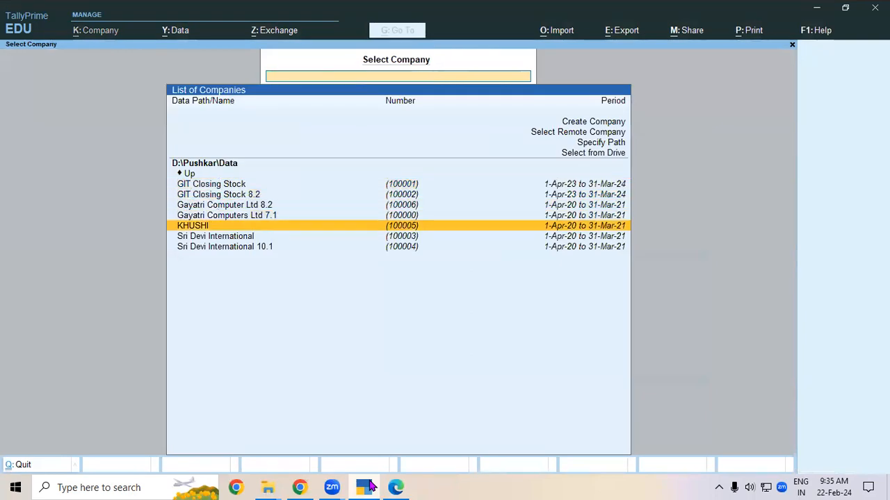
key(Return)
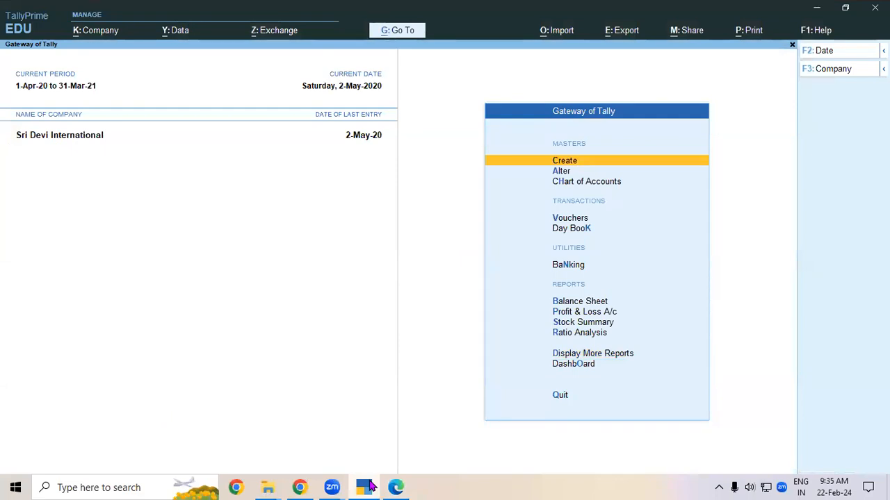
Check that Maintain Accounts and Enable Bill-wise entry are set to Yes in Sri Devi International's company features and accept the settings.
key(F11)
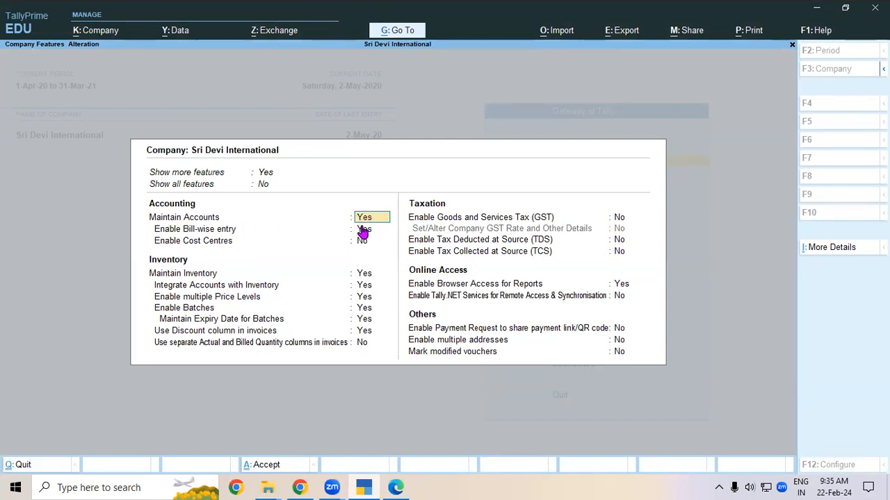
click(362, 230)
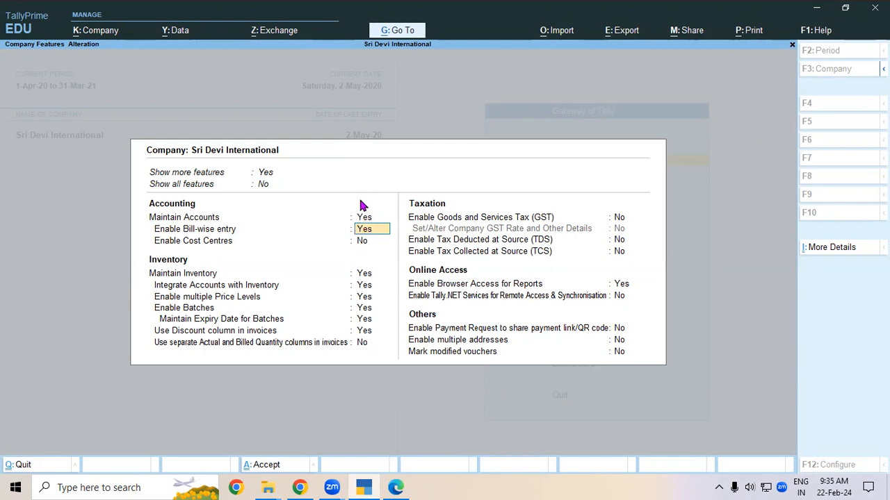
key(Up)
key(ctrl)
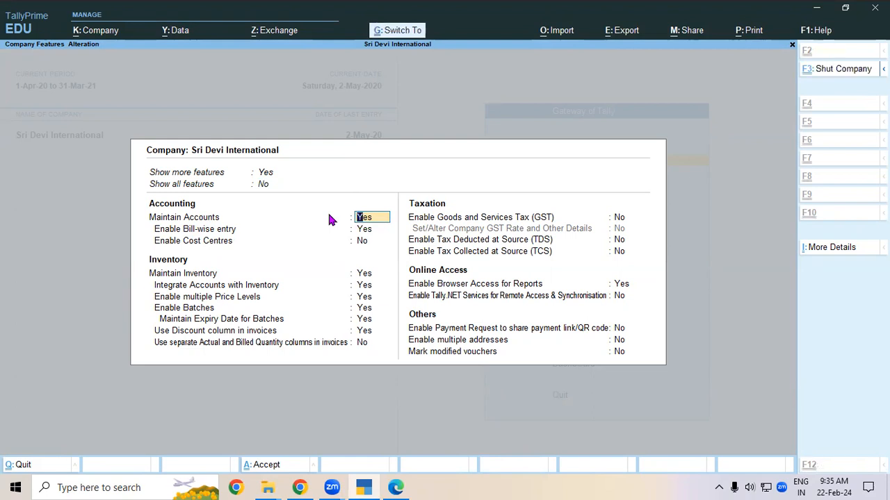
key(ctrl+a)
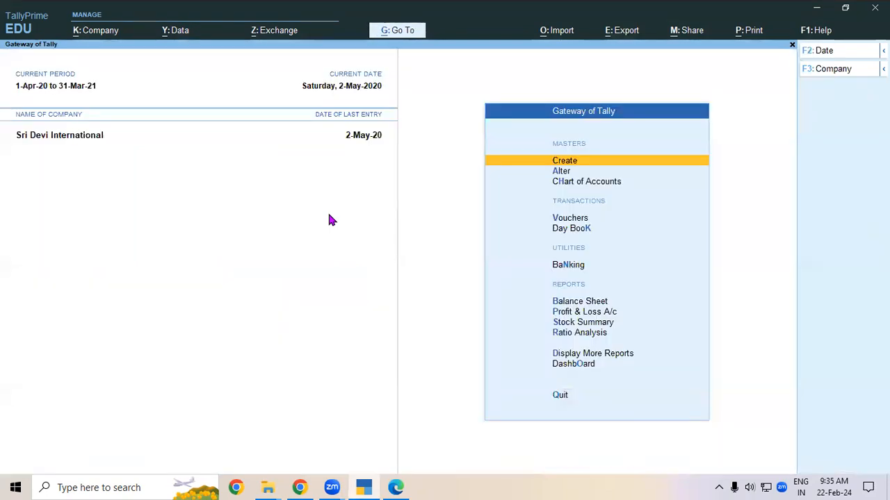
key(F11)
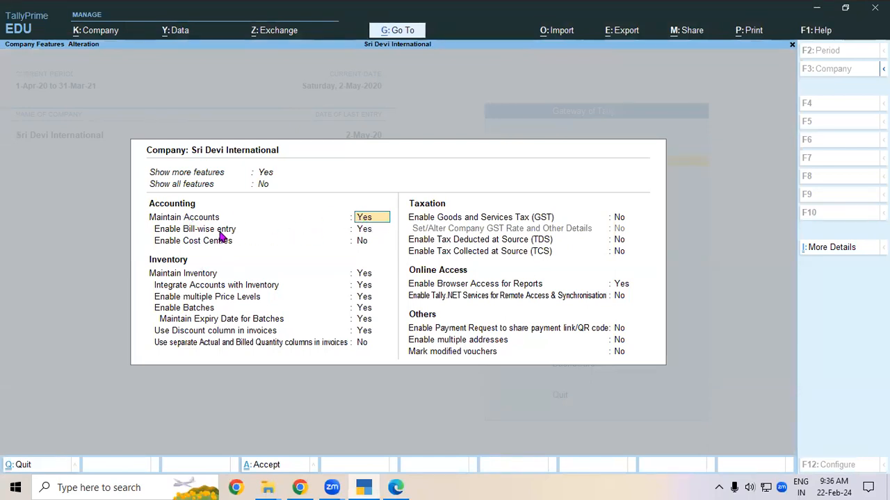
click(362, 232)
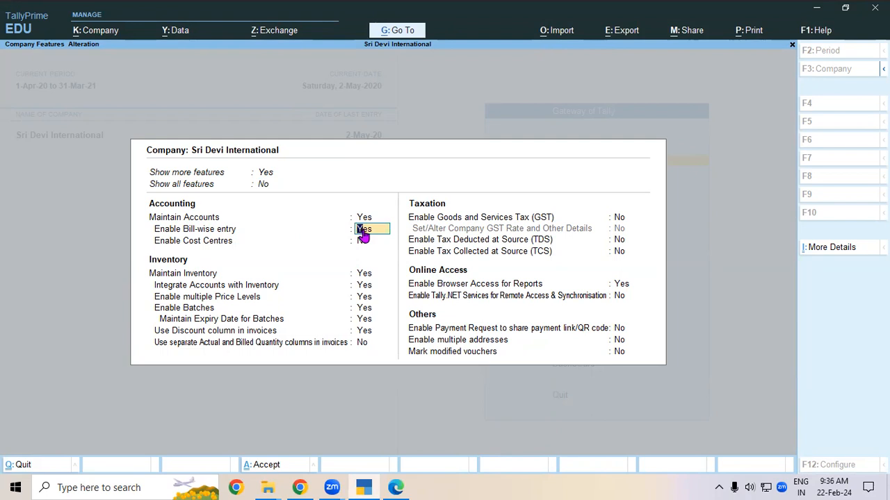
click(275, 466)
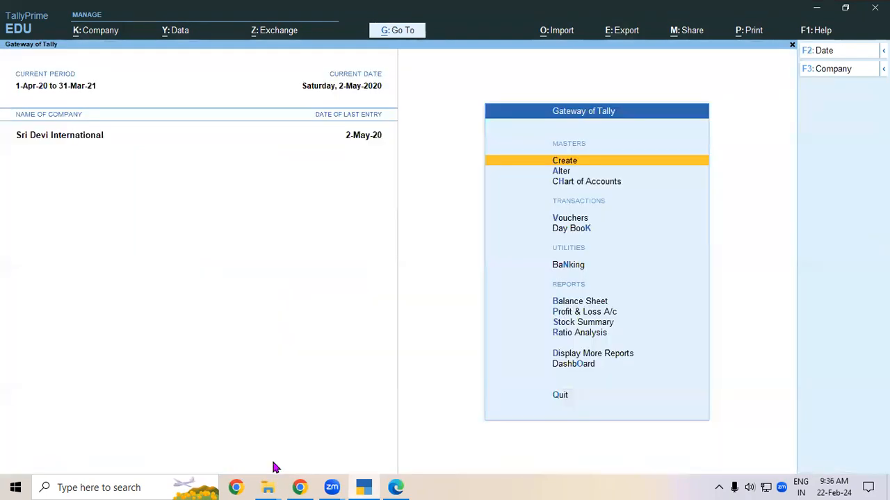
Switch back to the PDF notes in Edge and go to section 2.4.1 on bill-wise entry in purchase and payment vouchers.
click(394, 487)
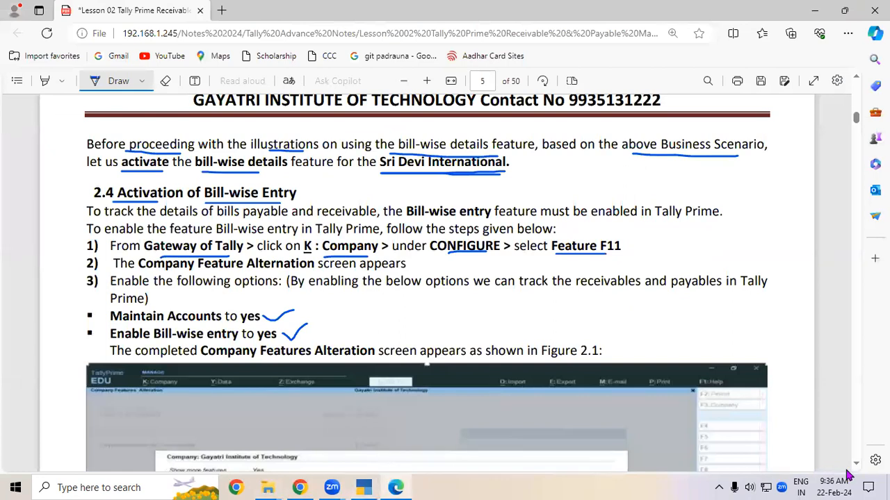
scroll(855, 467, down, 10)
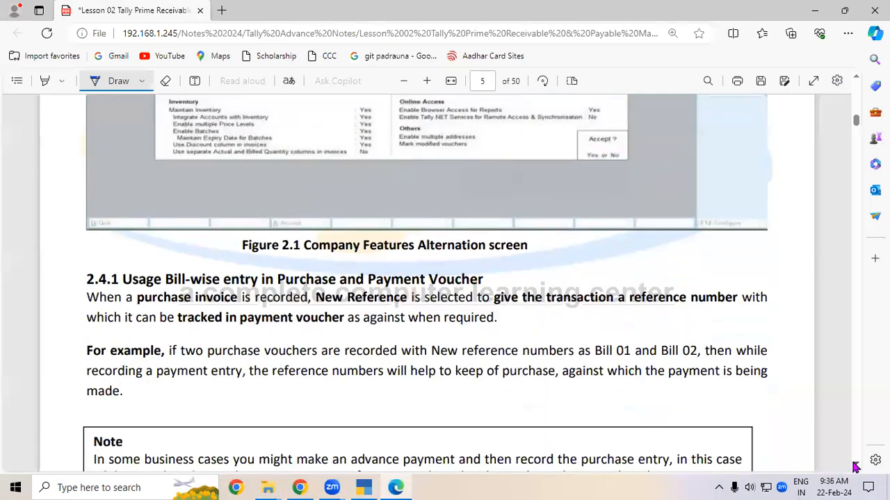
Underline "Usage Bill-wise", "Purchase" and "Payment Voucher" in the heading of section 2.4.1.
scroll(854, 467, down, 2)
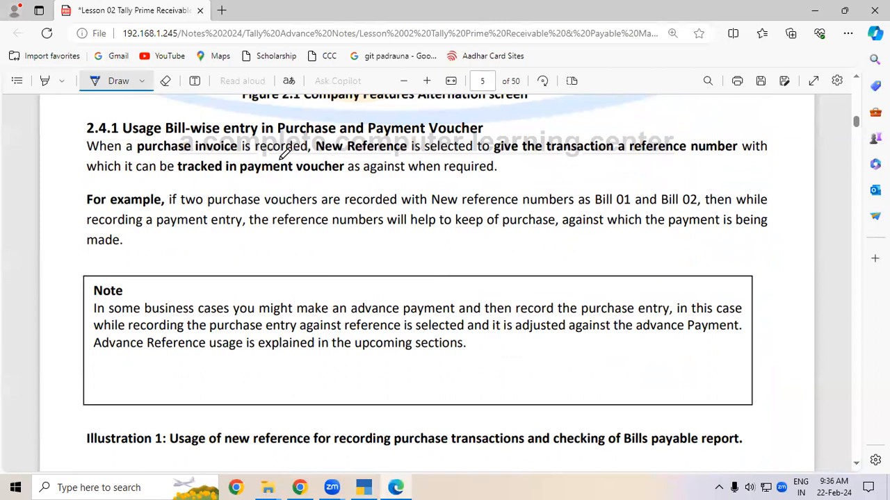
drag(126, 138, 208, 139)
drag(277, 138, 321, 139)
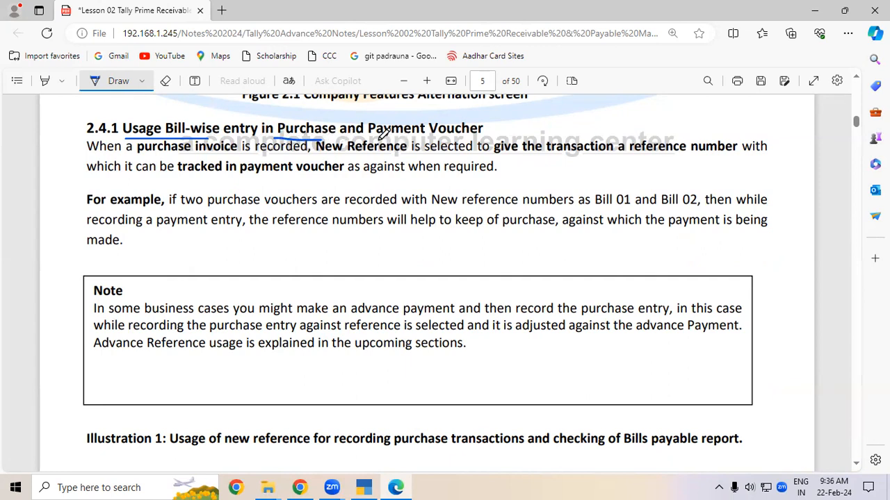
drag(375, 138, 488, 137)
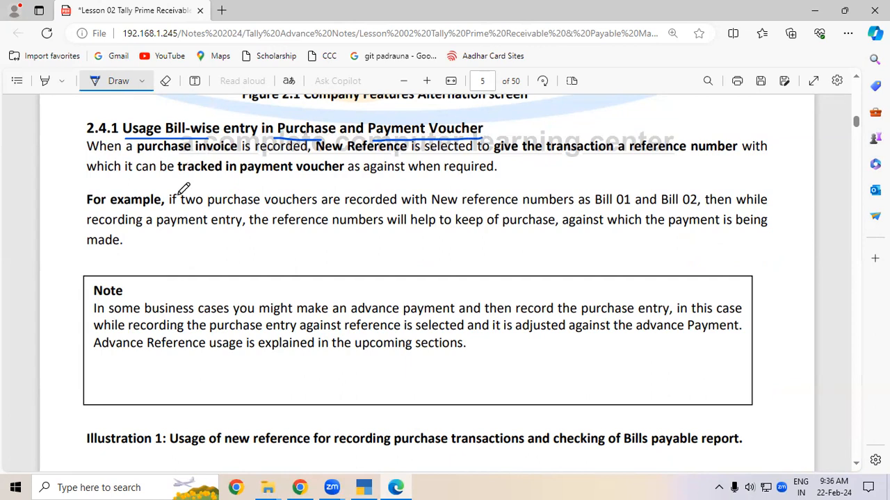
Underline the key phrases on purchase invoice, New Reference, reference number and payment voucher tracking in section 2.4.1's first paragraph.
drag(167, 157, 209, 160)
drag(267, 155, 382, 154)
drag(519, 157, 725, 154)
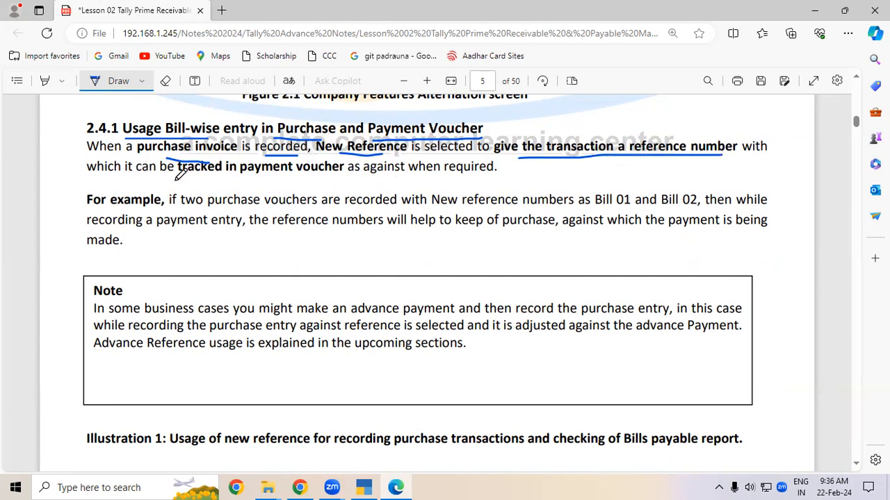
drag(179, 178, 317, 178)
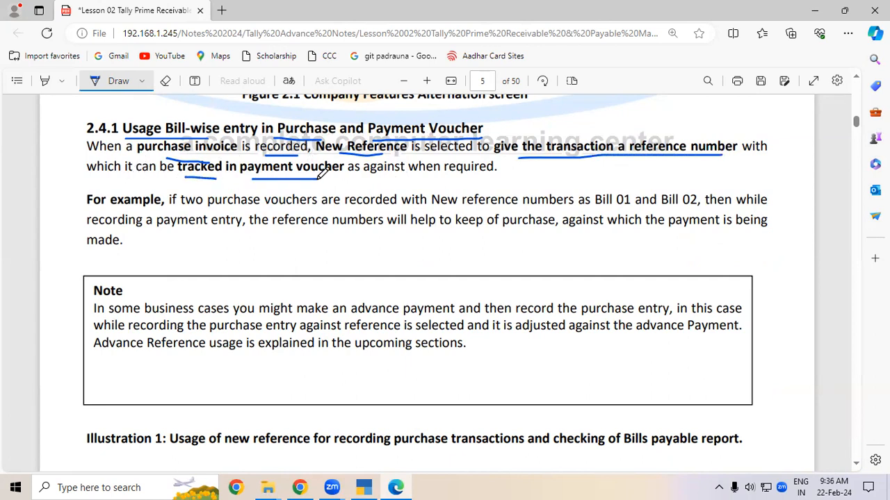
drag(372, 176, 492, 176)
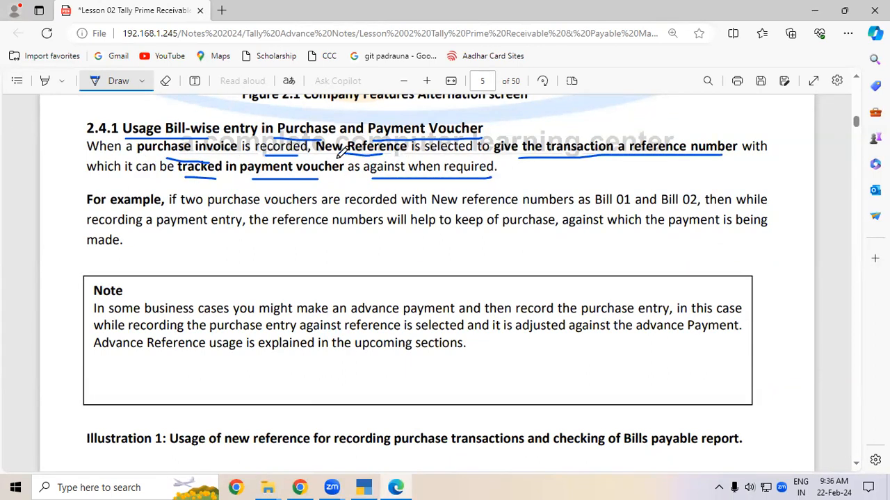
drag(158, 159, 223, 159)
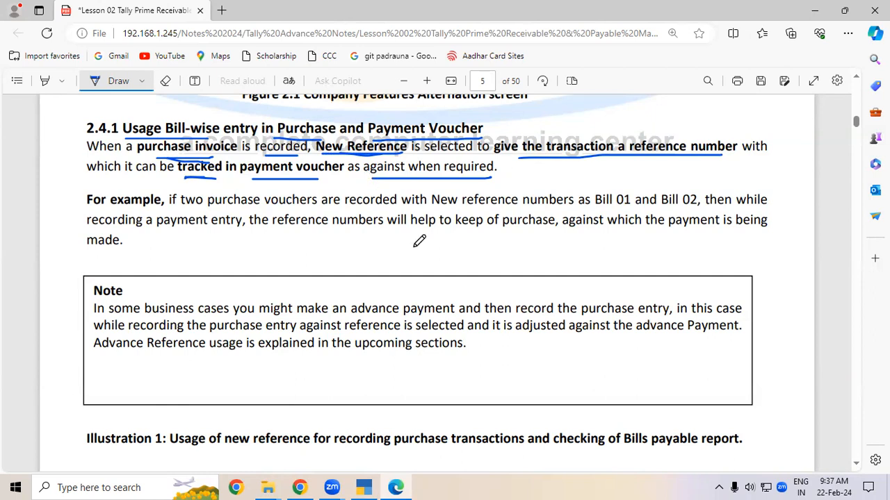
In the 1st June 2020 purchase voucher text, underline "items", "LG Electronics", "LG/08", "30 days" and "date of purchase".
scroll(859, 465, down, 4)
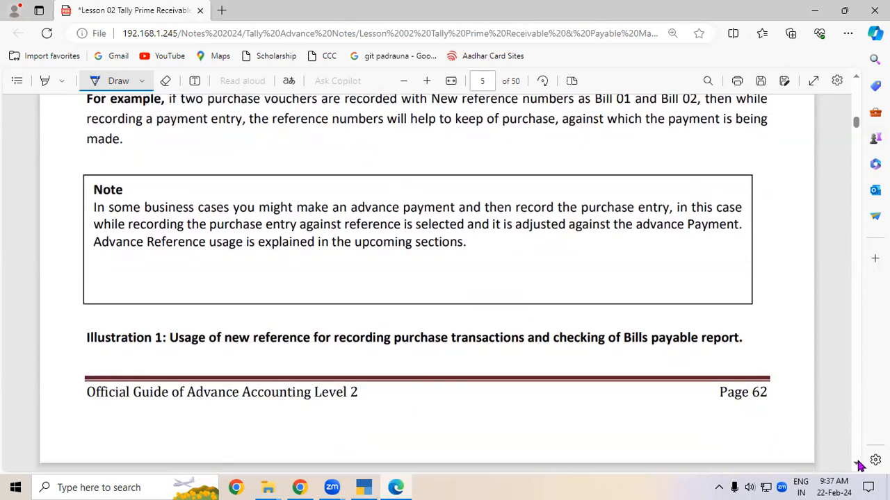
scroll(860, 465, down, 3)
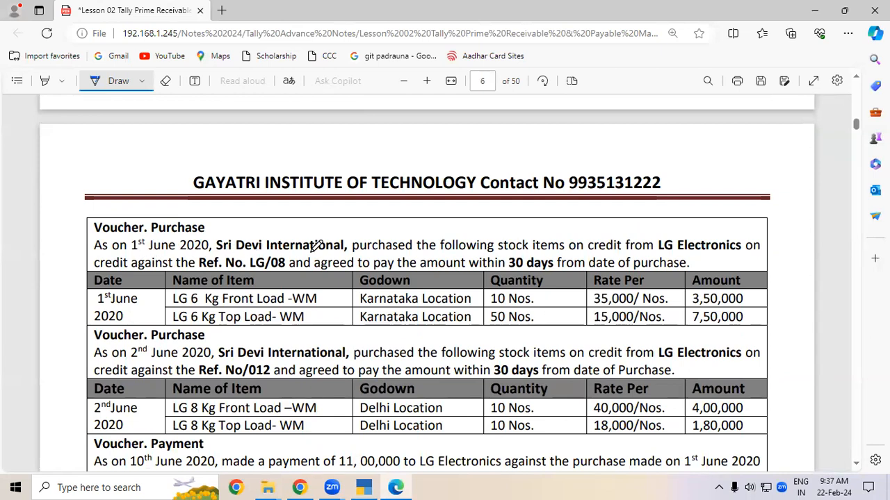
drag(532, 250, 564, 250)
drag(657, 253, 741, 255)
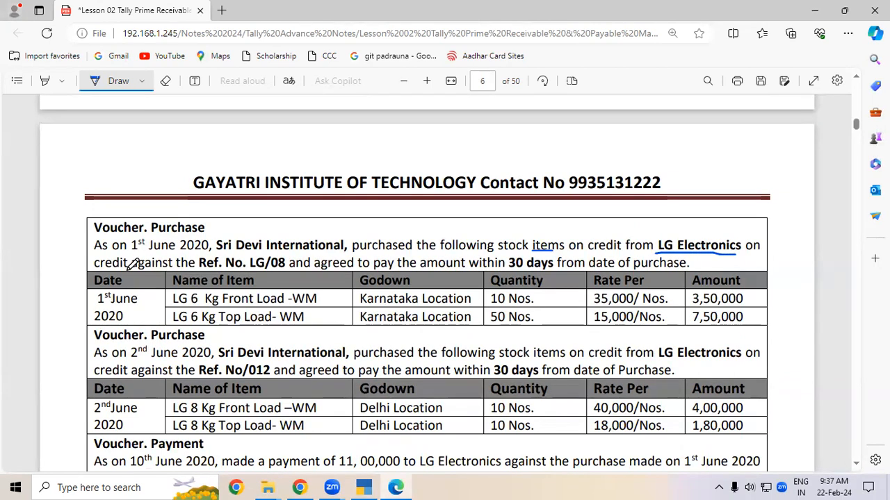
drag(249, 270, 283, 270)
drag(508, 269, 546, 268)
drag(604, 271, 684, 271)
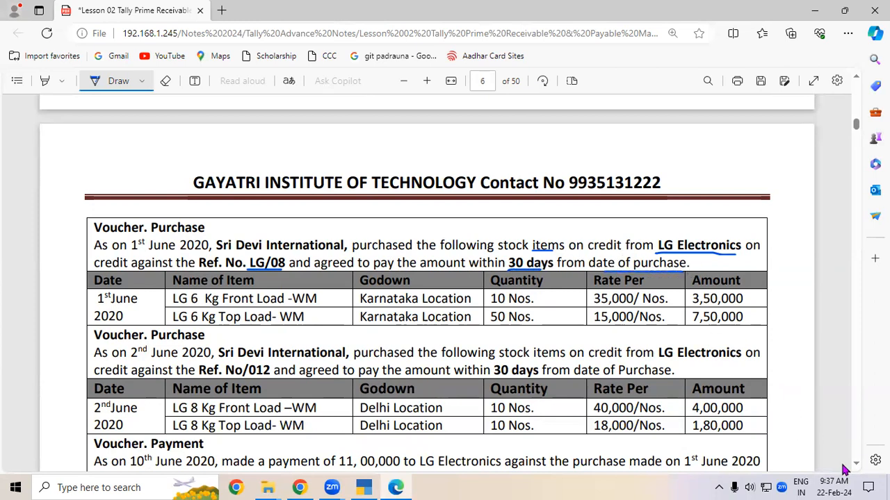
Bracket the two Karnataka Location godown rows and underline LG/08, 30 days and LG Electronics again in the 1st June purchase.
scroll(857, 466, down, 3)
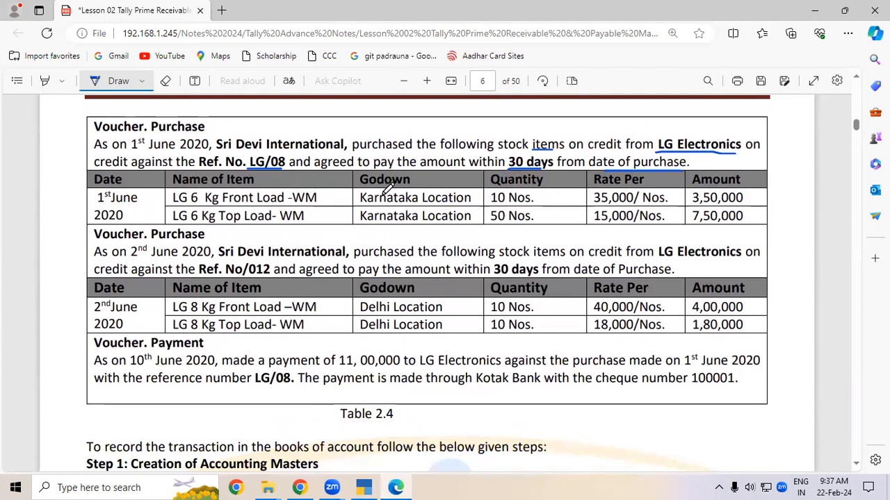
drag(351, 197, 355, 224)
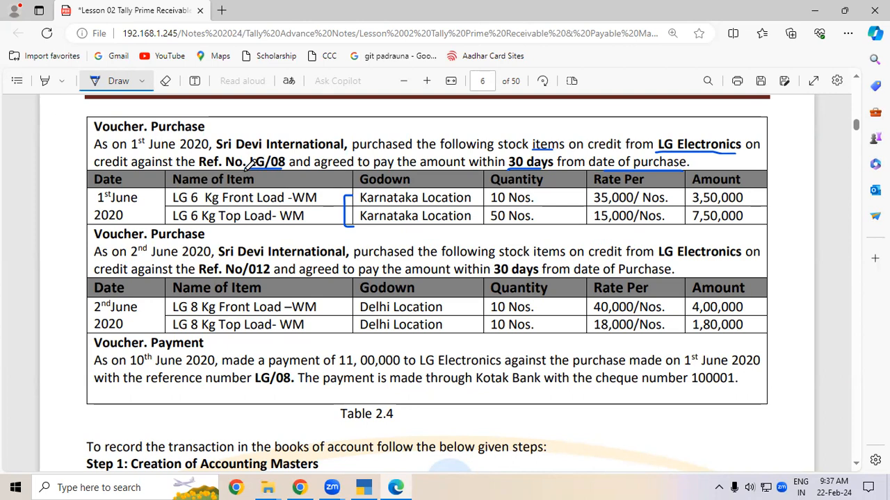
drag(252, 165, 285, 164)
drag(510, 169, 549, 168)
drag(659, 151, 741, 151)
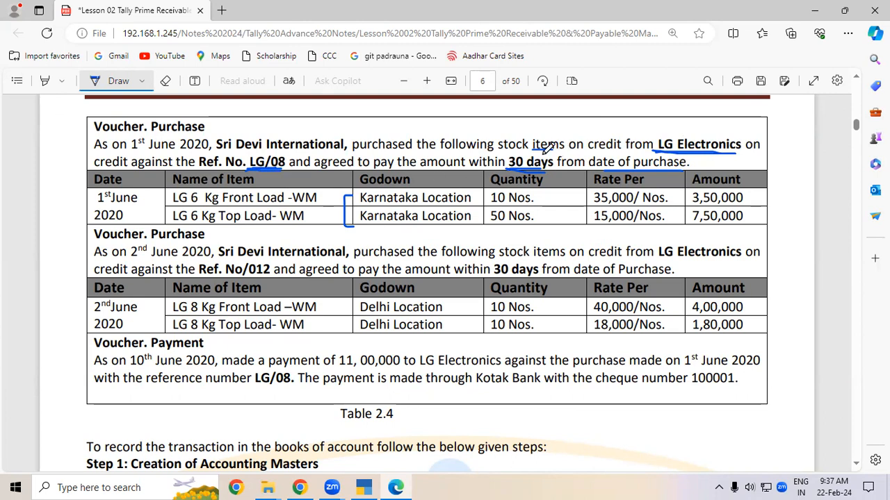
drag(508, 166, 548, 167)
Switch to TallyPrime and start a new Purchase voucher for Sri Devi International.
click(364, 487)
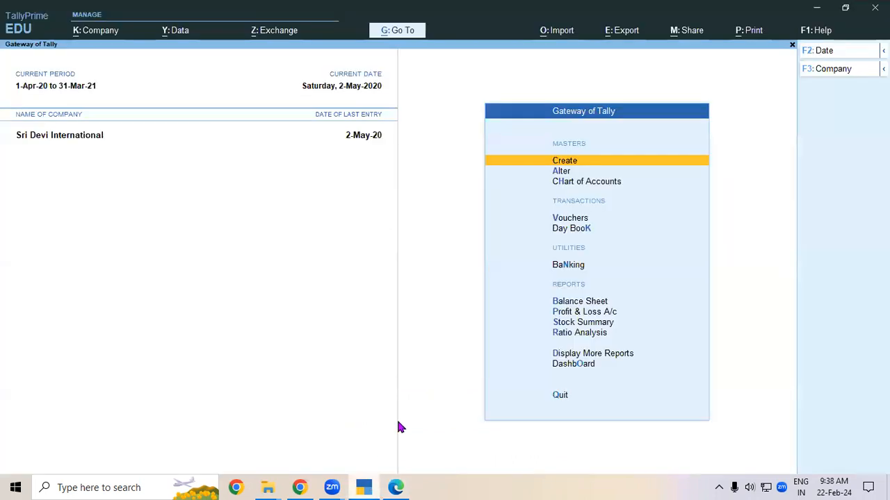
click(574, 218)
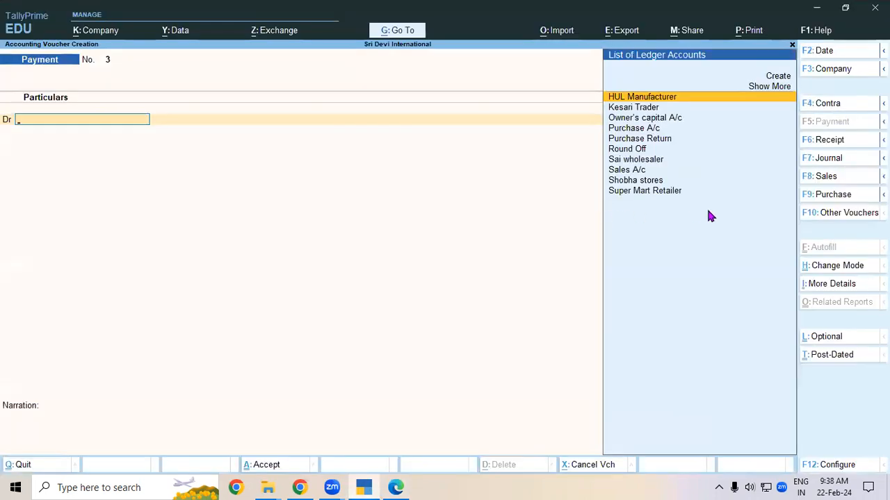
click(812, 198)
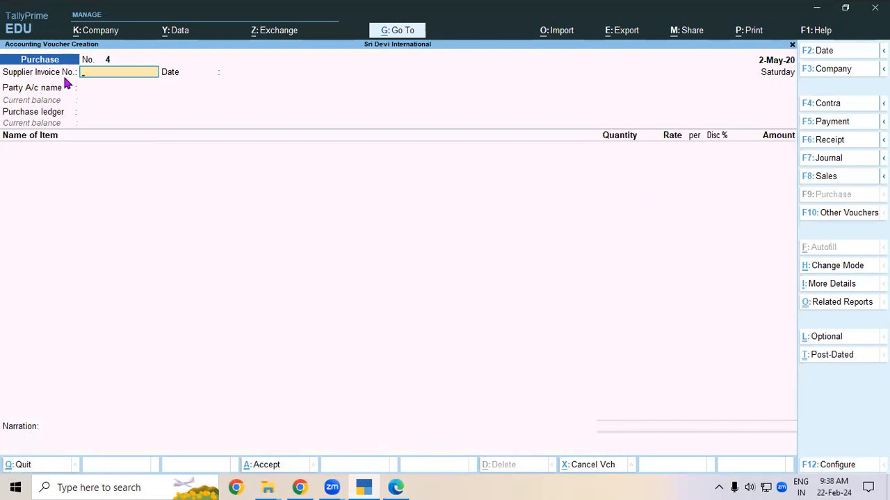
Copy reference number LG/08 from the PDF notes into the purchase voucher's supplier invoice number and keep the date 2-May-20.
click(401, 487)
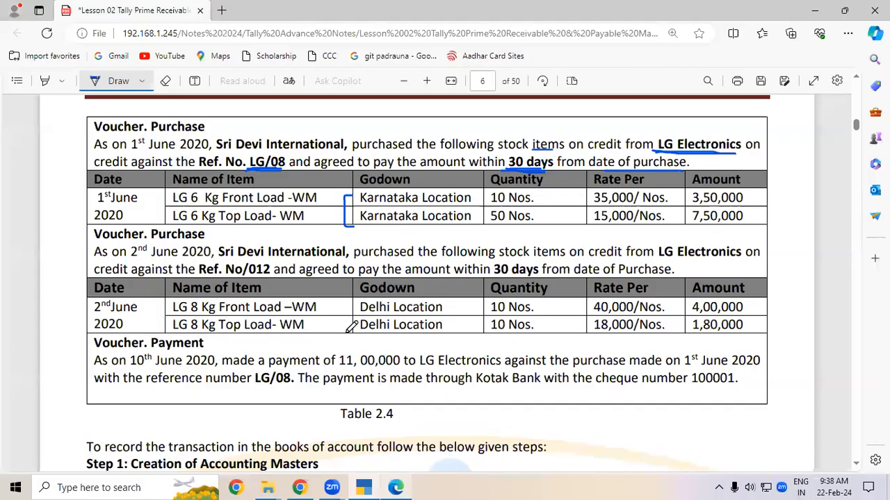
click(123, 87)
drag(249, 162, 286, 162)
key(ctrl+c)
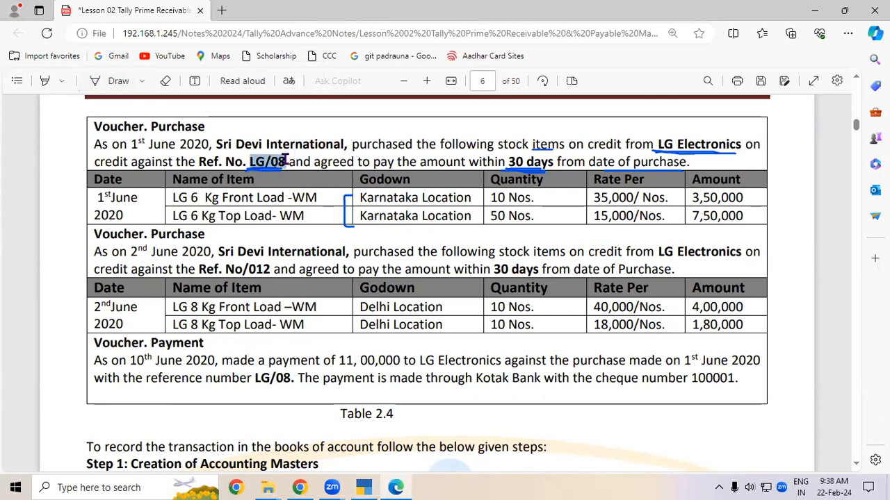
click(363, 487)
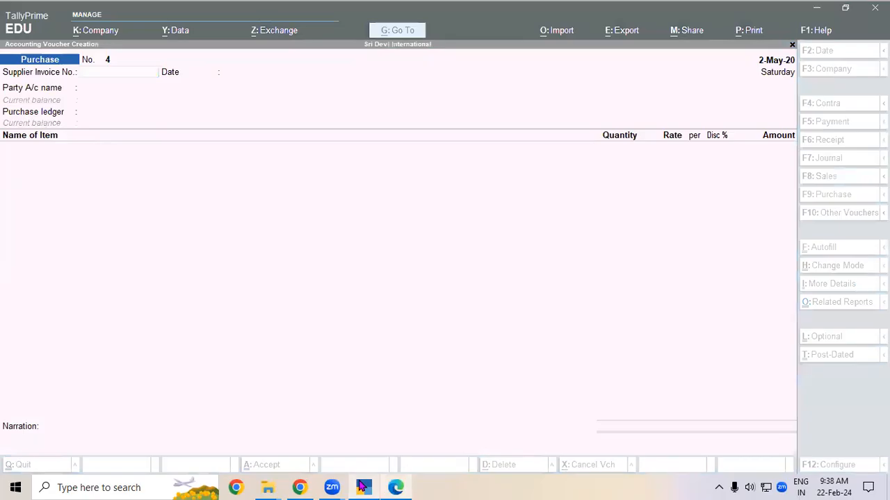
key(ctrl+v)
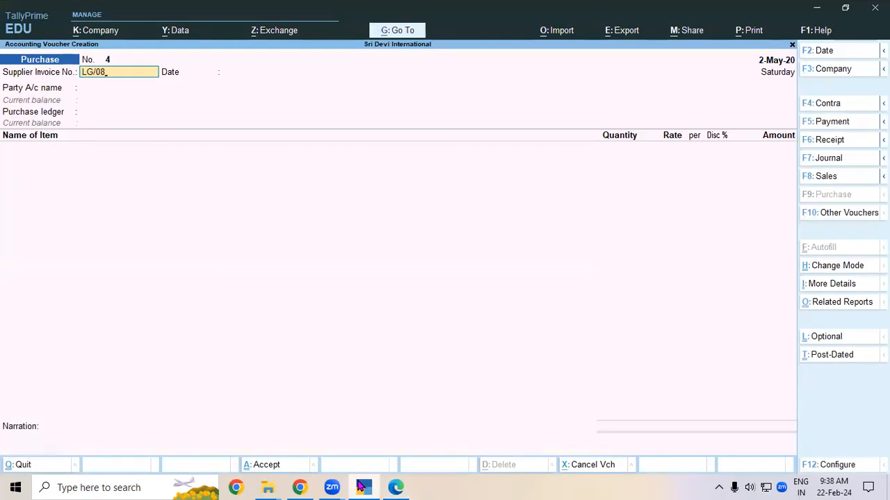
key(Return)
key(Return)
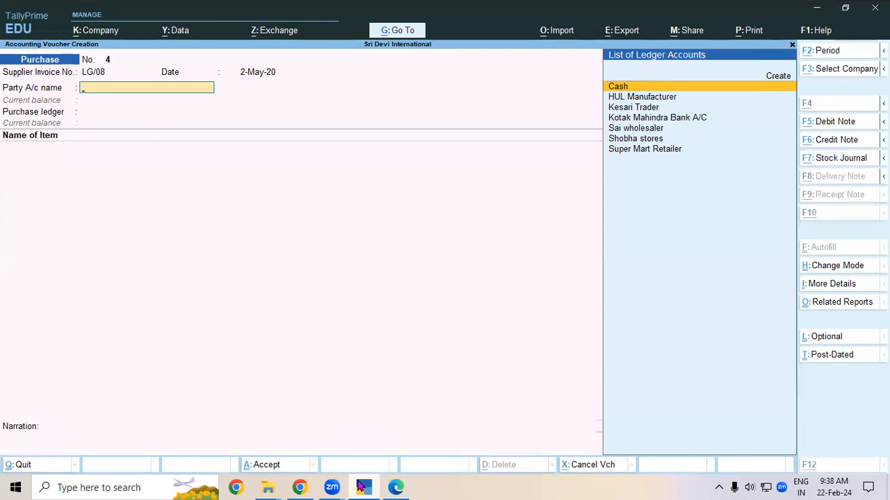
Create a party ledger named LG Electronics under Sundry Creditors, with pricing level Not Applicable.
key(alt+c)
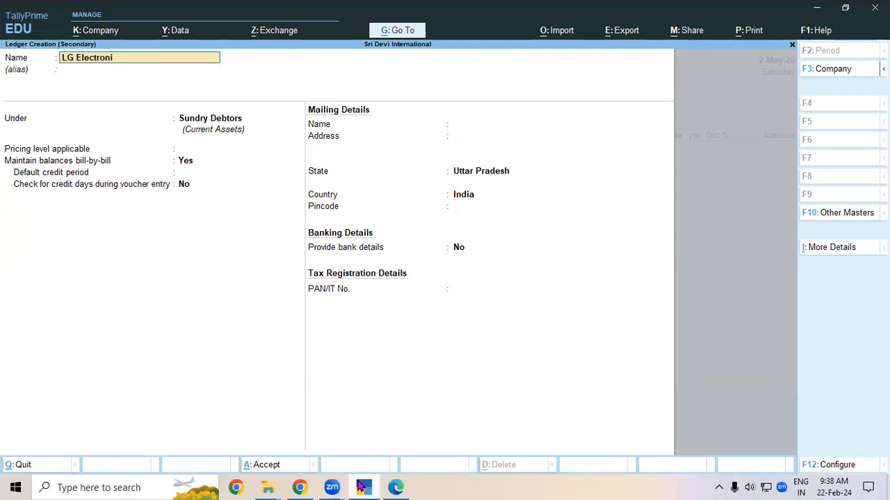
key(Return)
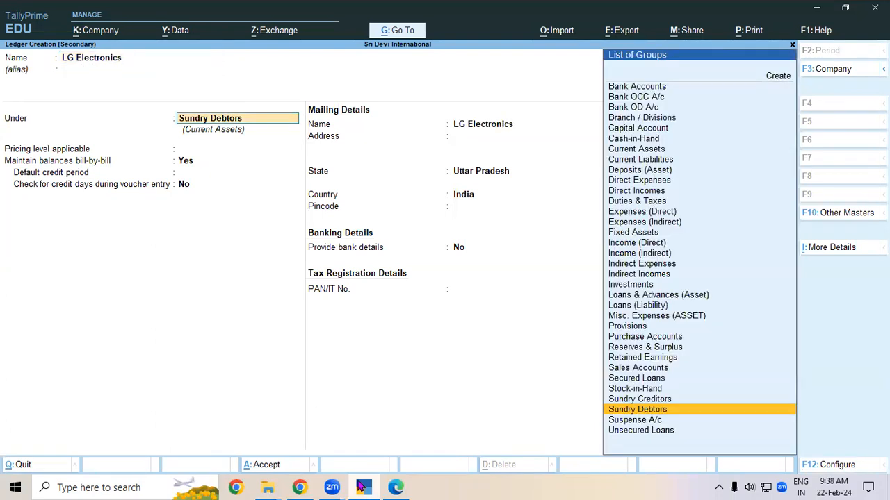
text(Sun)
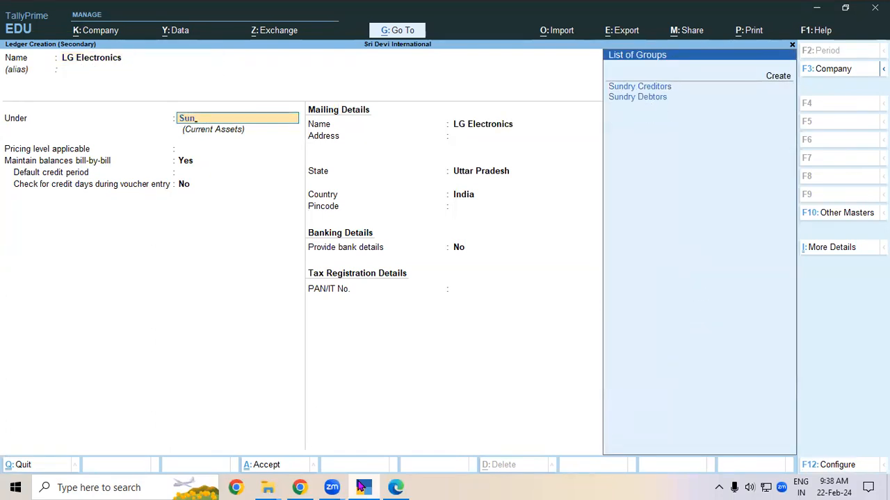
key(Return)
key(Return)
key(Return)
key(Return)
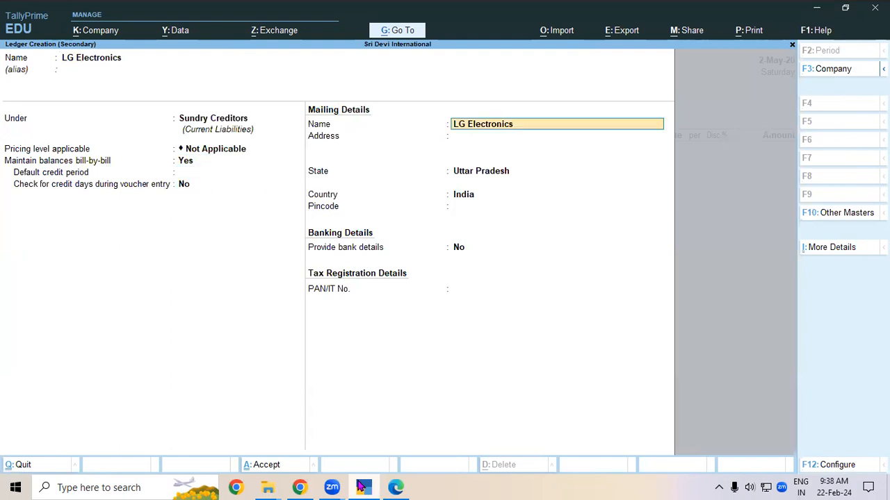
Fill in LG Electronics' two-line mailing address, keep Uttar Pradesh and India, and save the ledger.
key(Return)
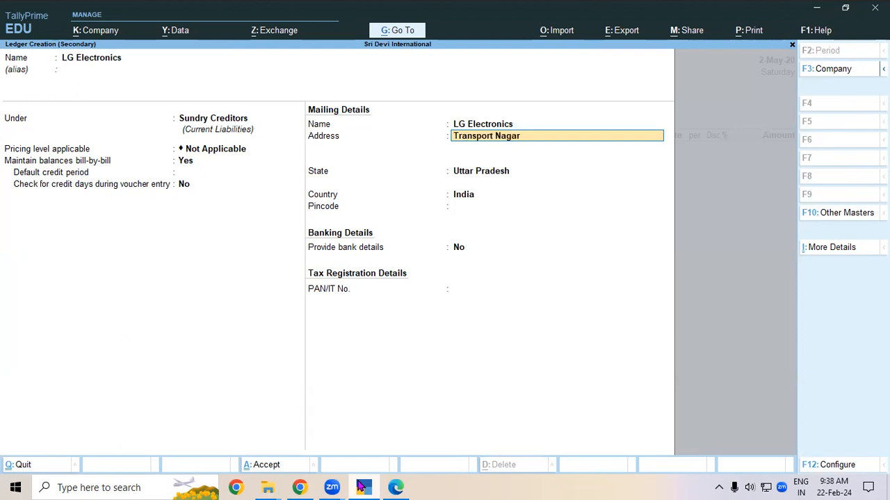
key(Return)
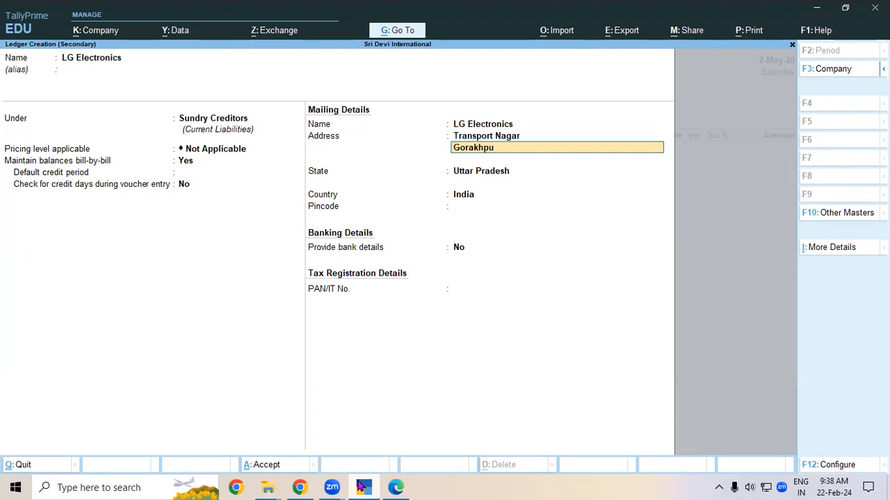
key(Return)
key(Return)
key(Return)
key(Return)
key(Return)
key(Return)
key(Return)
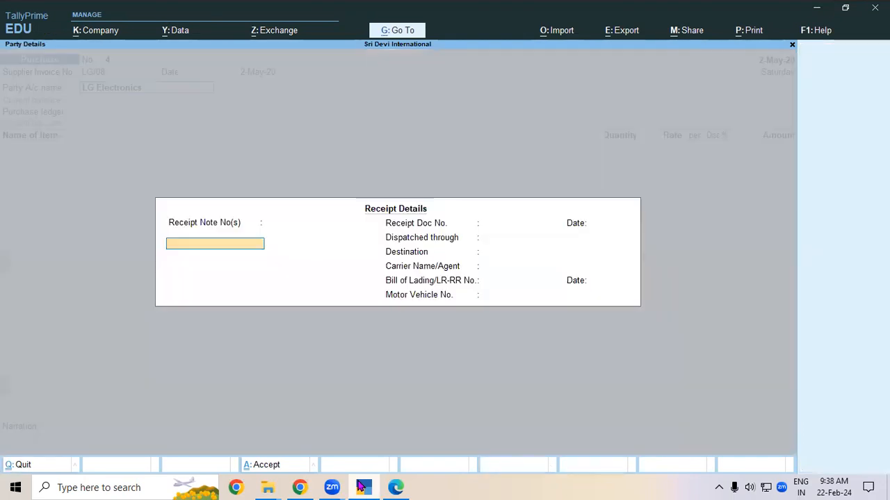
Accept the receipt and party details as they are and return to the voucher's party account name.
key(ctrl+a)
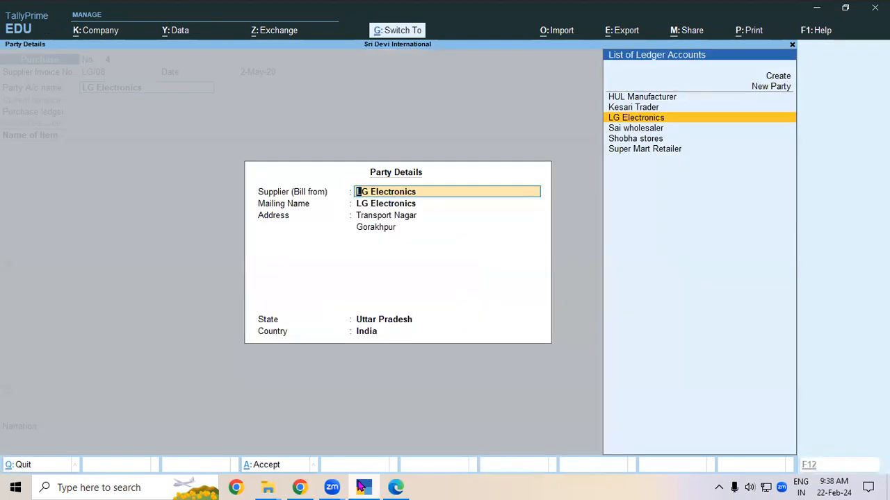
key(ctrl+a)
key(BackSpace)
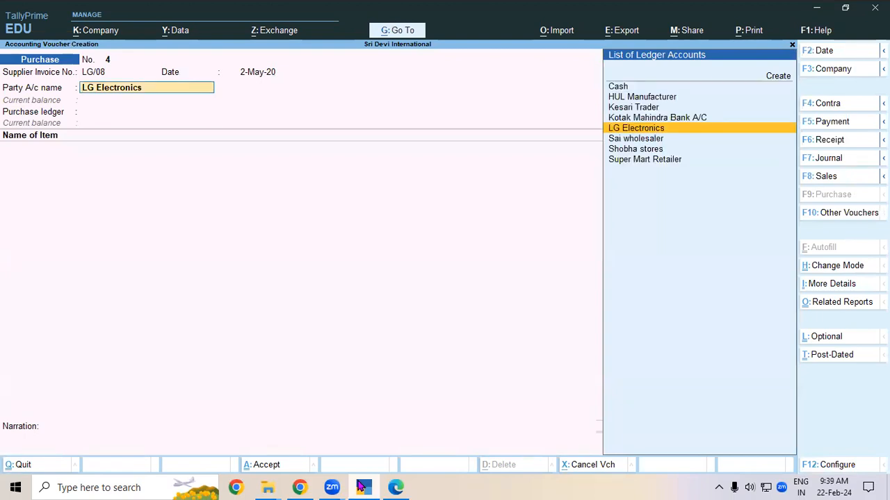
Alter the LG Electronics ledger to maintain bill-by-bill balances with a 30-day default credit period and credit-day checking set to Yes, and save it.
key(ctrl+Return)
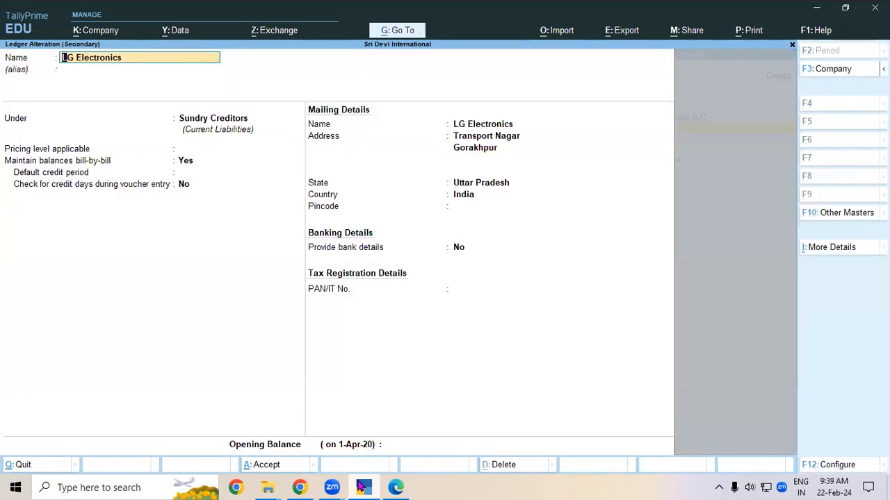
key(Return)
key(Return)
key(Return)
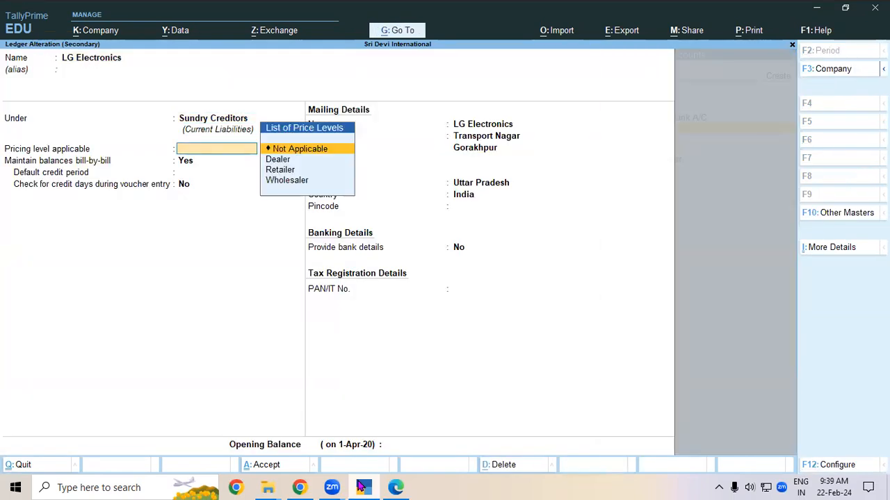
key(Return)
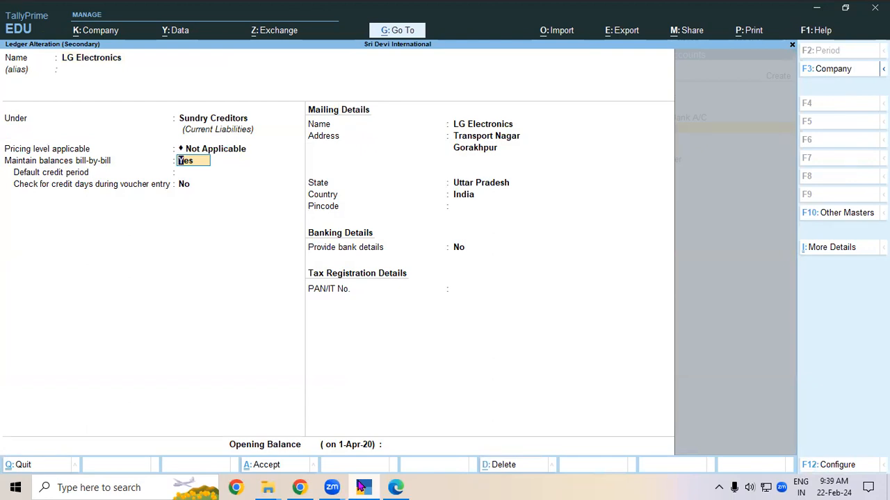
key(Return)
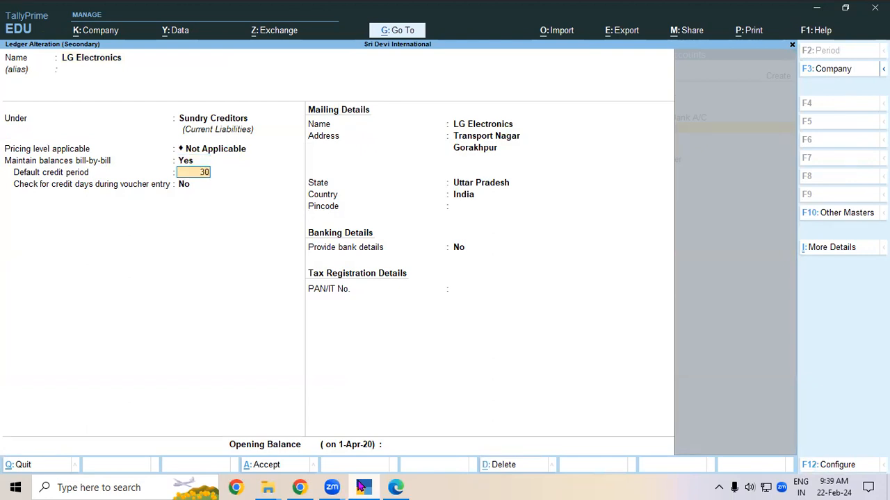
key(Return)
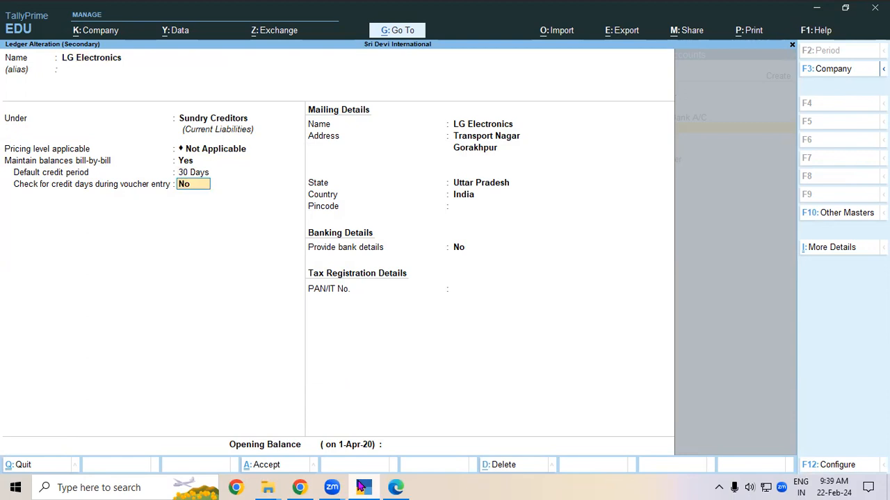
text(y)
key(Return)
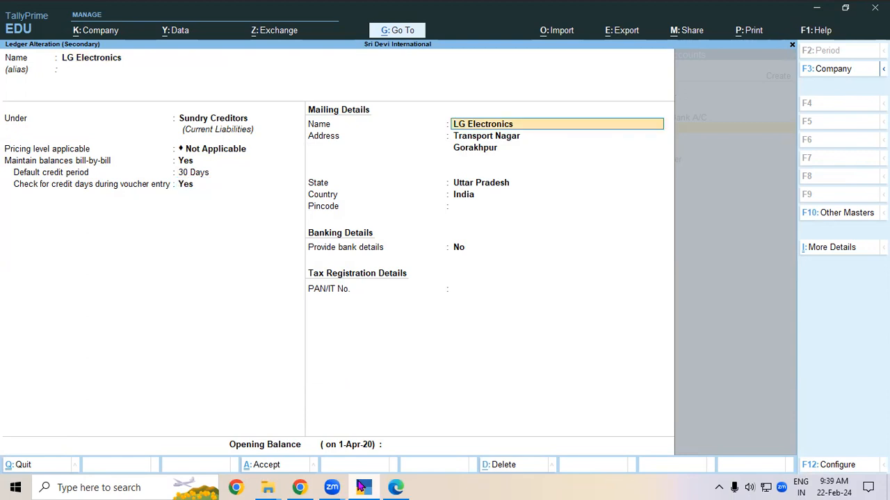
key(ctrl+a)
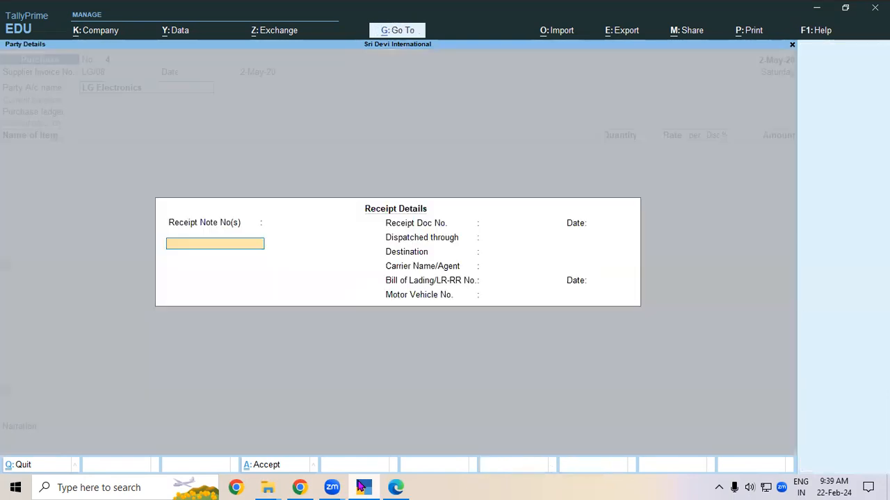
Accept LG Electronics' receipt and party details unchanged and choose Purchase A/c as the voucher's purchase ledger.
key(BackSpace)
key(Return)
key(Return)
key(Return)
key(Return)
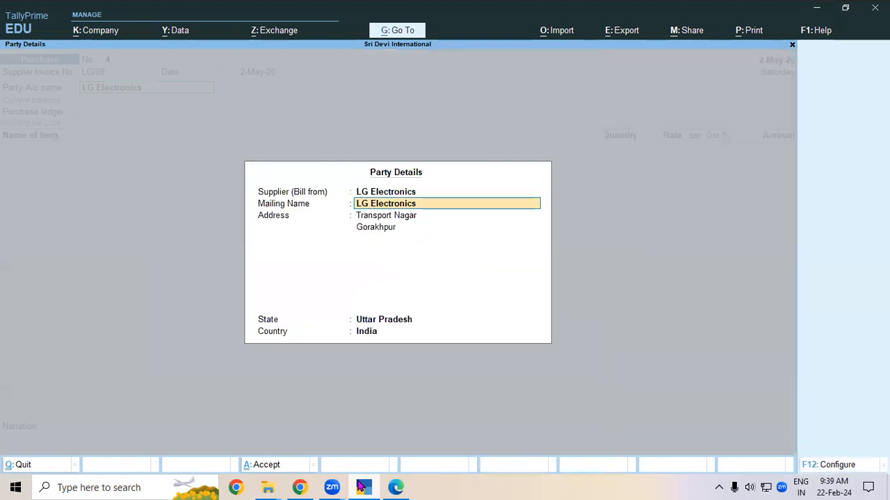
key(Return)
key(Return)
key(Return)
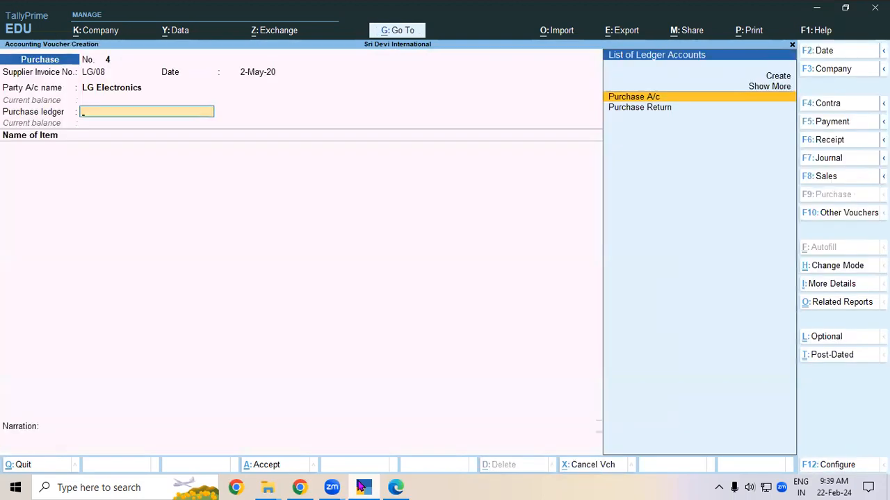
key(Down)
key(Up)
key(Return)
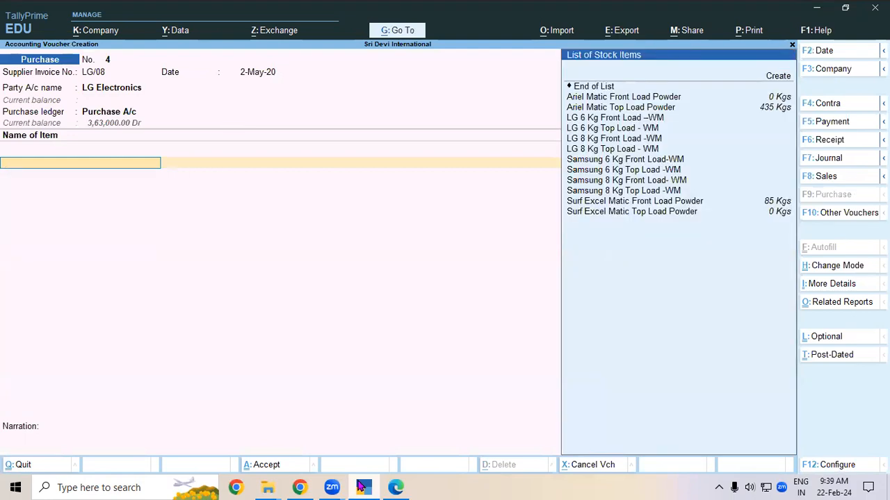
Check the first purchased item in the PDF notes and add LG 6 Kg Front Load –WM to the voucher, opening its item allocations.
key(alt+Tab)
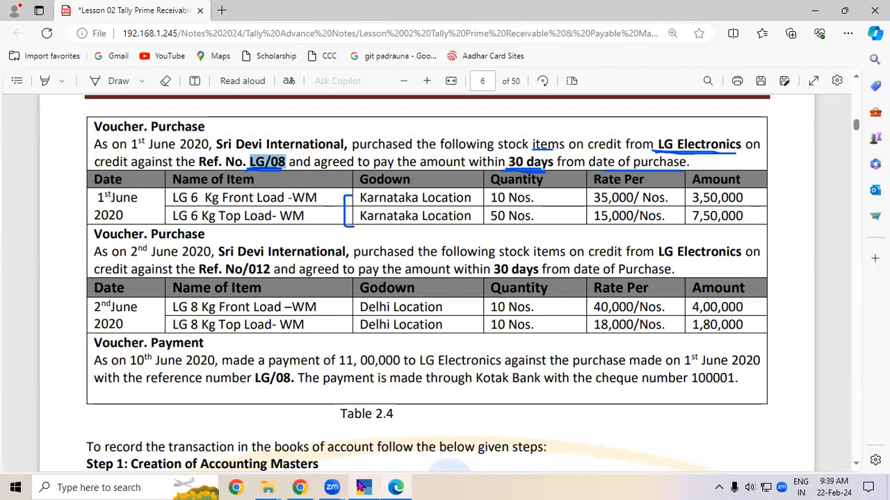
click(361, 487)
key(Down)
key(Down)
key(Down)
key(Down)
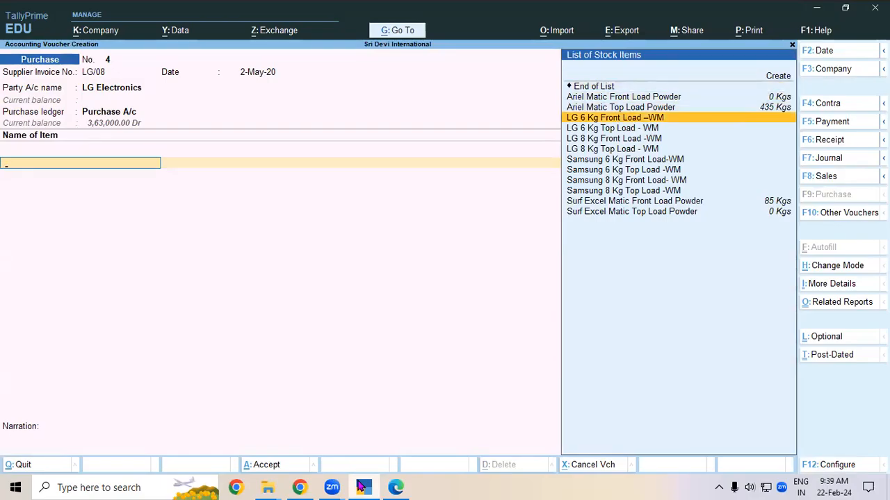
key(Return)
key(Return)
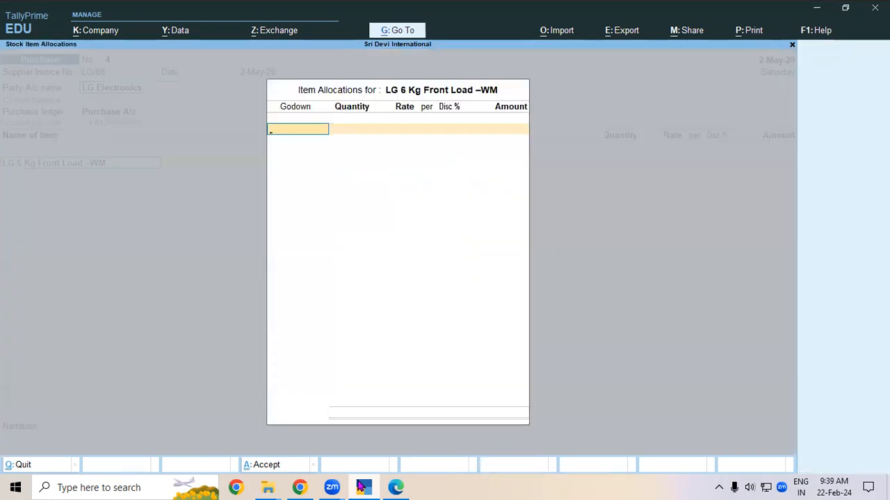
Review the PDF notes' instructions for the LG Electronics ledger, item allocations, bill-wise details and narration, ending at the purchase table.
click(361, 487)
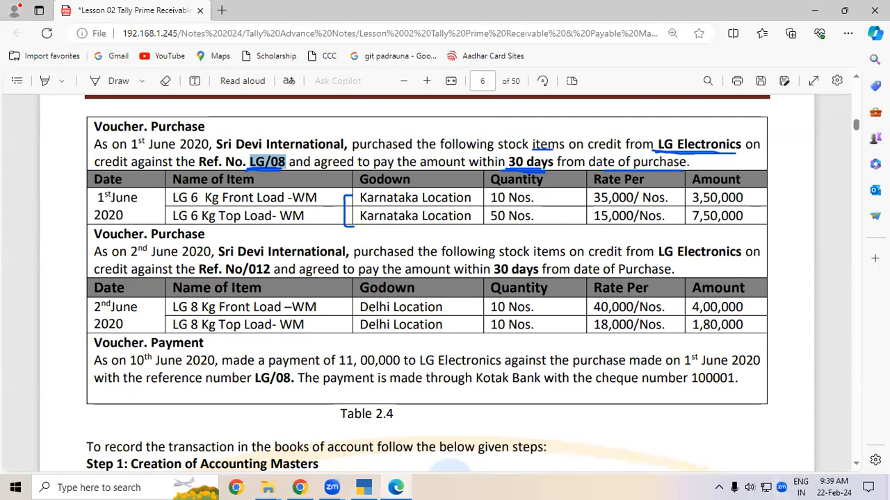
scroll(860, 466, down, 6)
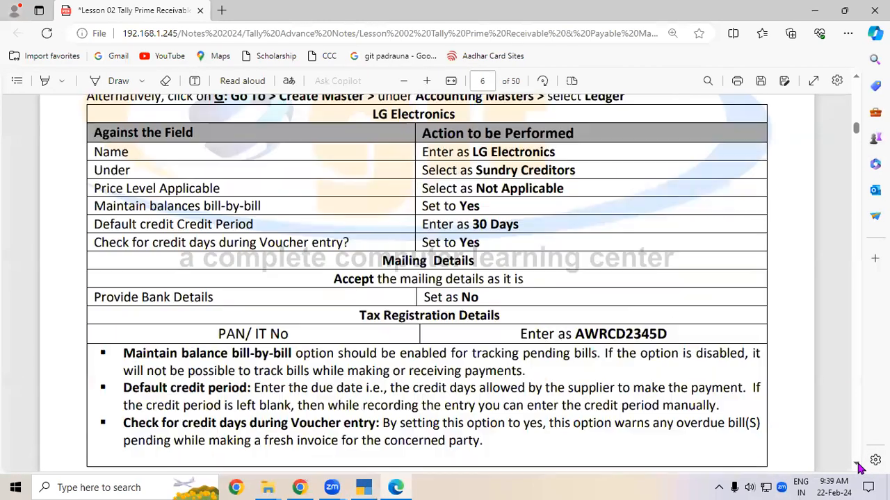
scroll(861, 467, down, 15)
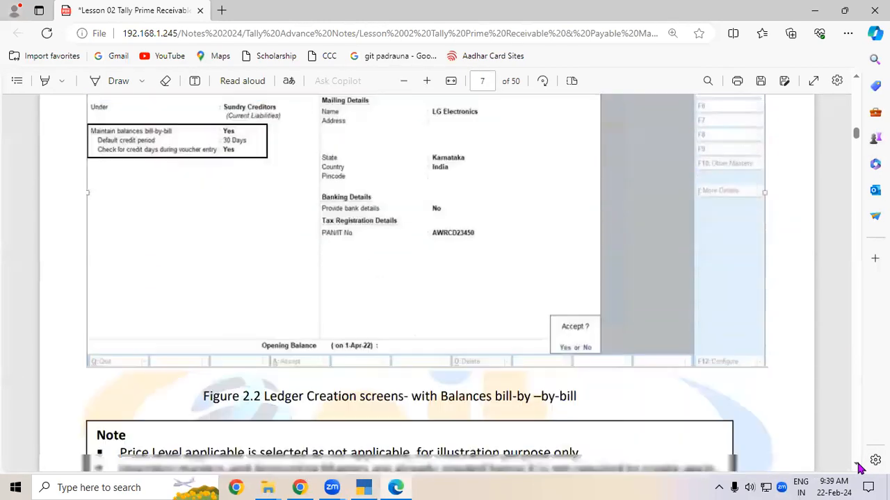
scroll(860, 467, down, 3)
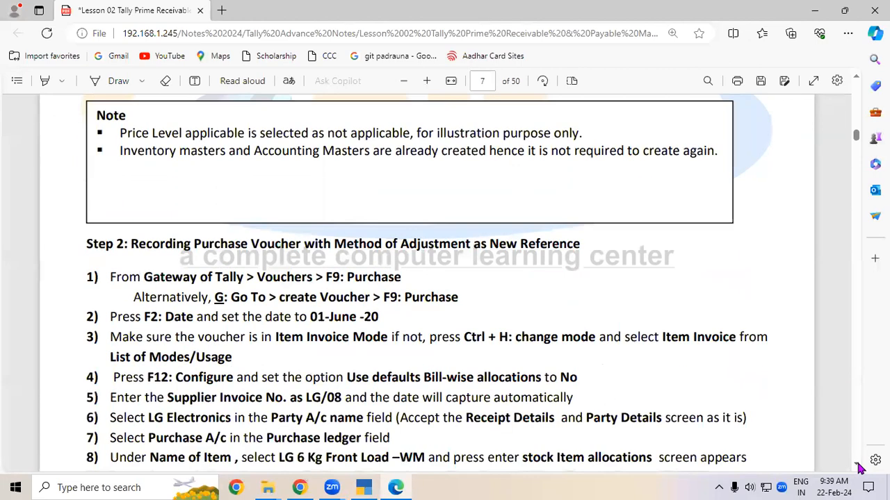
scroll(859, 467, down, 10)
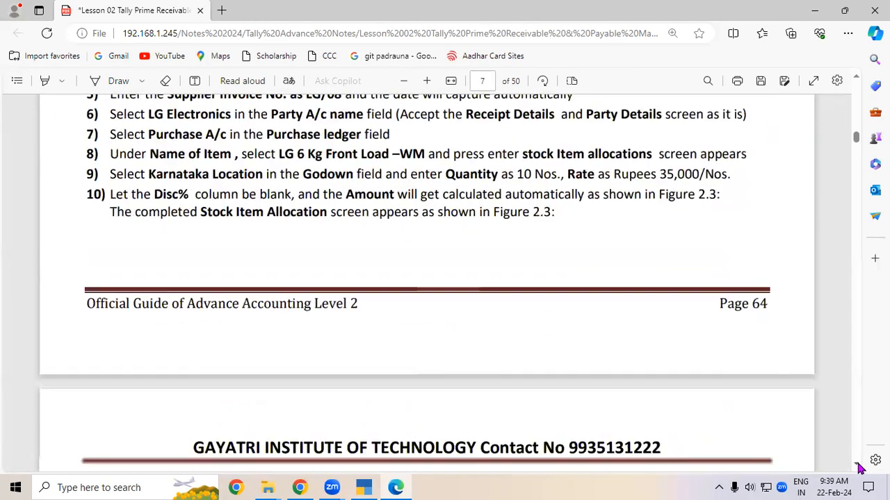
scroll(859, 467, down, 10)
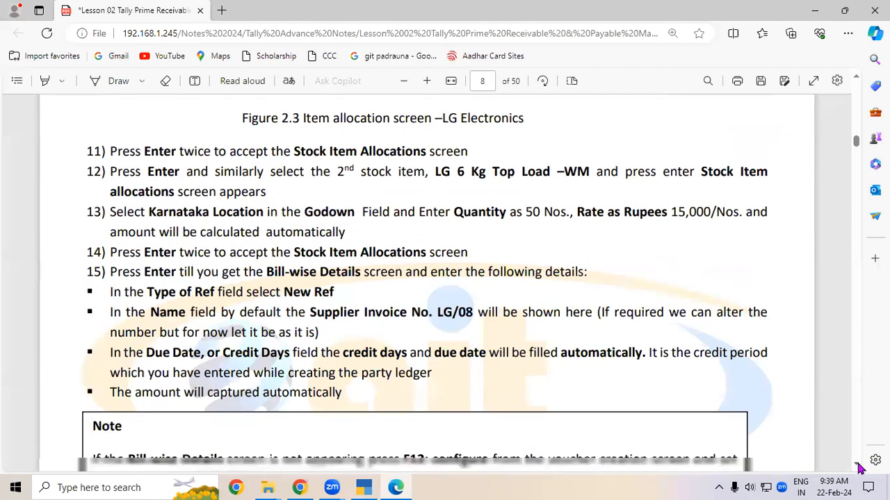
scroll(858, 467, down, 10)
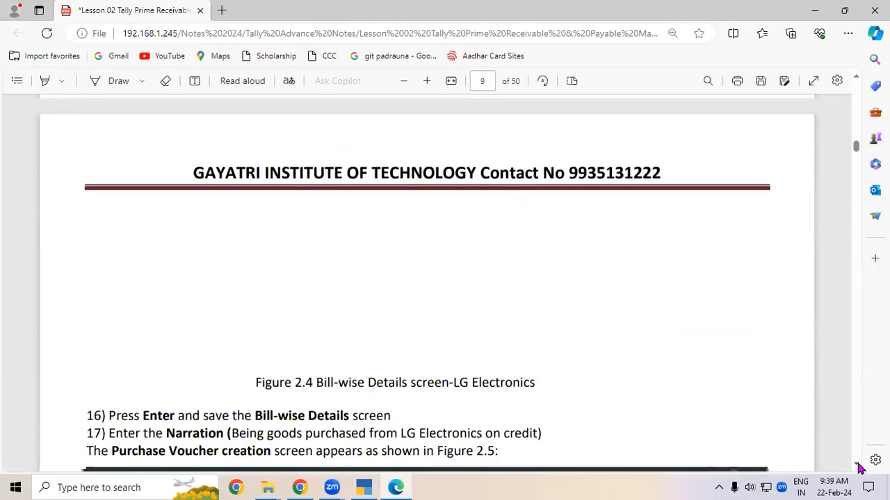
scroll(859, 467, down, 8)
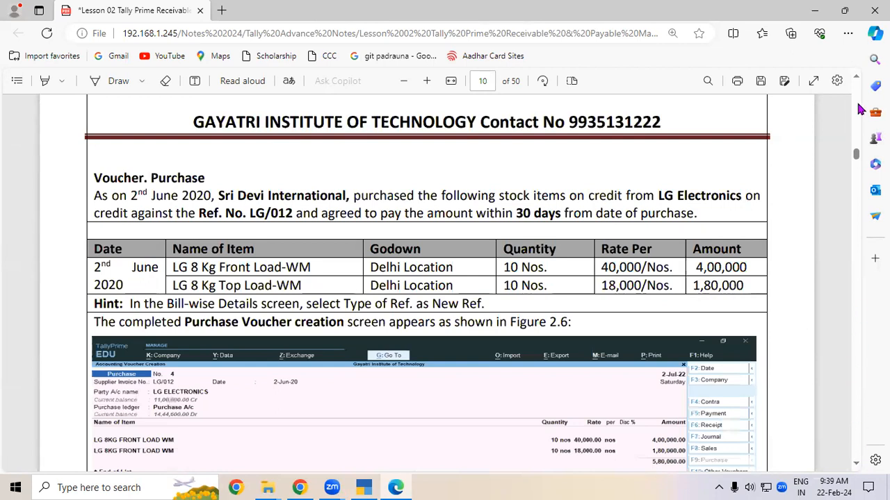
scroll(856, 82, up, 5)
scroll(858, 82, up, 8)
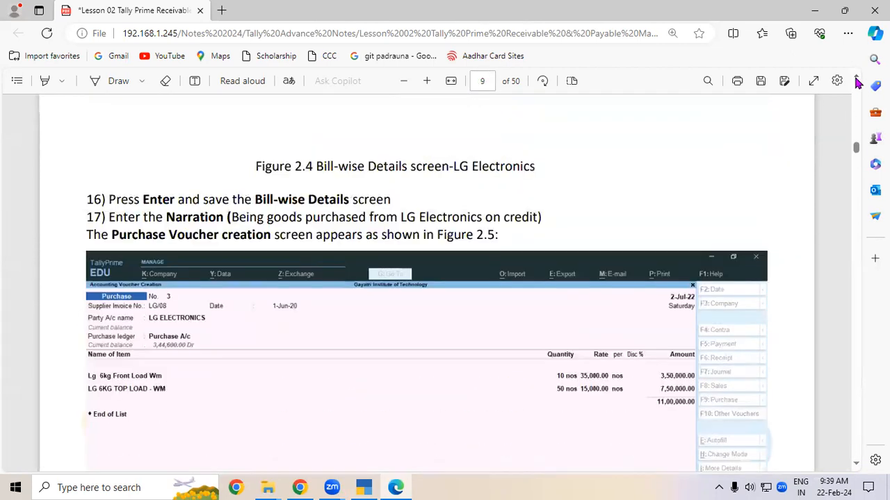
scroll(857, 82, up, 15)
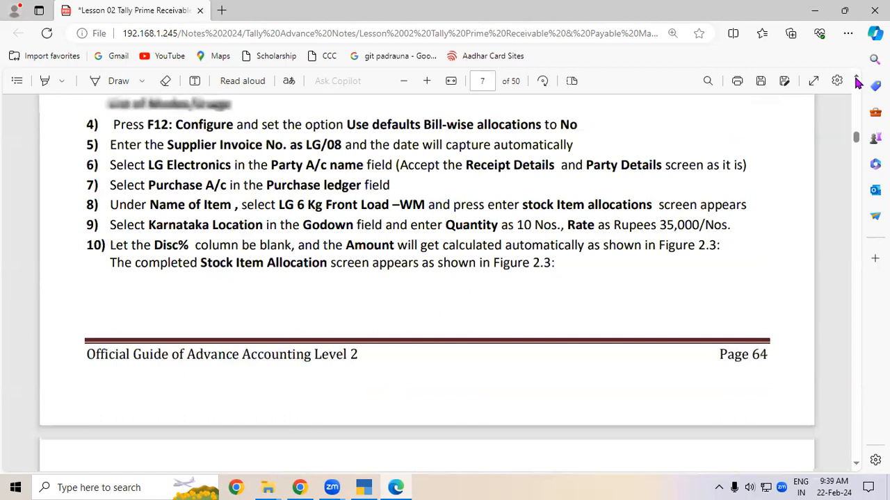
scroll(858, 82, up, 15)
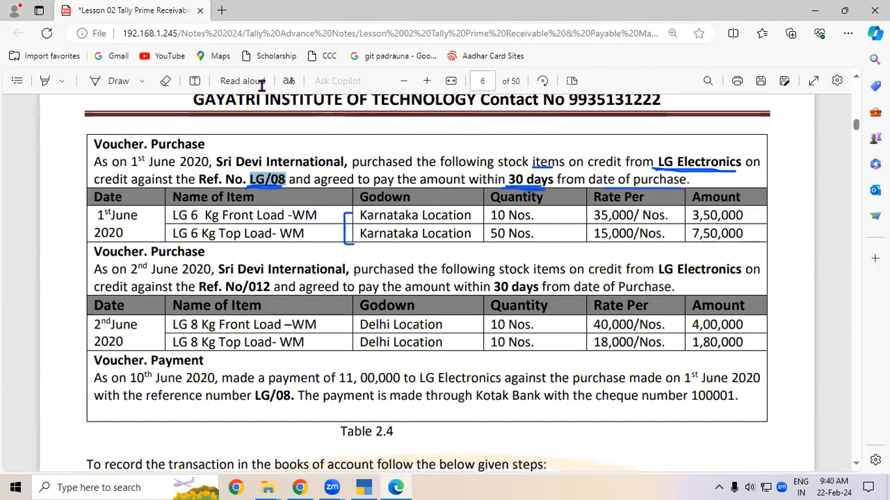
Copy Karnataka from the notes' godown column and create a godown with that name under Primary for the item allocation.
drag(359, 215, 417, 220)
key(ctrl+c)
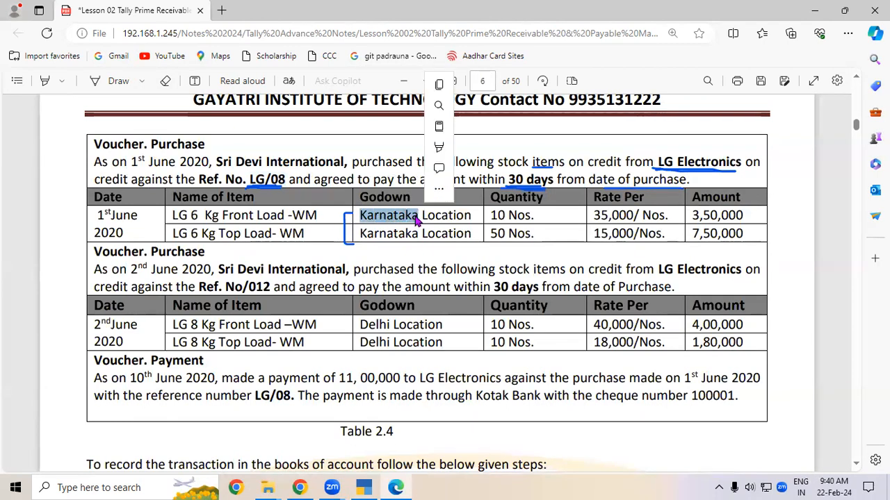
click(373, 487)
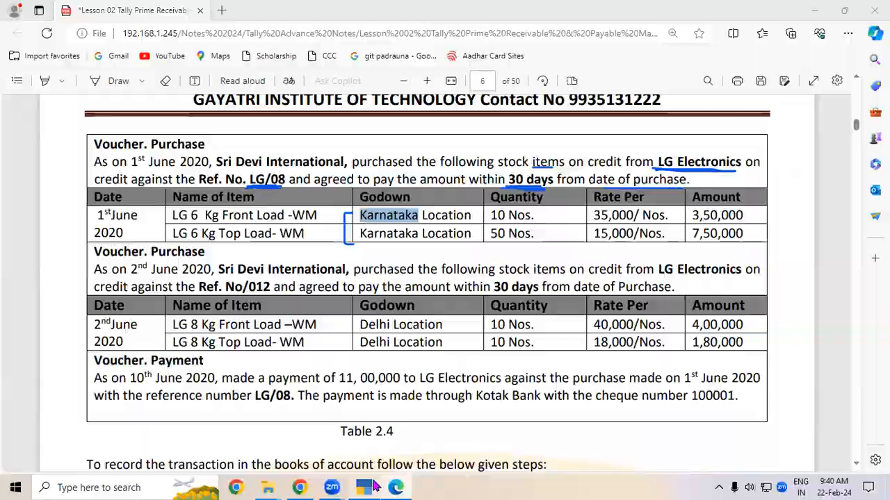
key(alt+c)
key(ctrl)
key(ctrl+v)
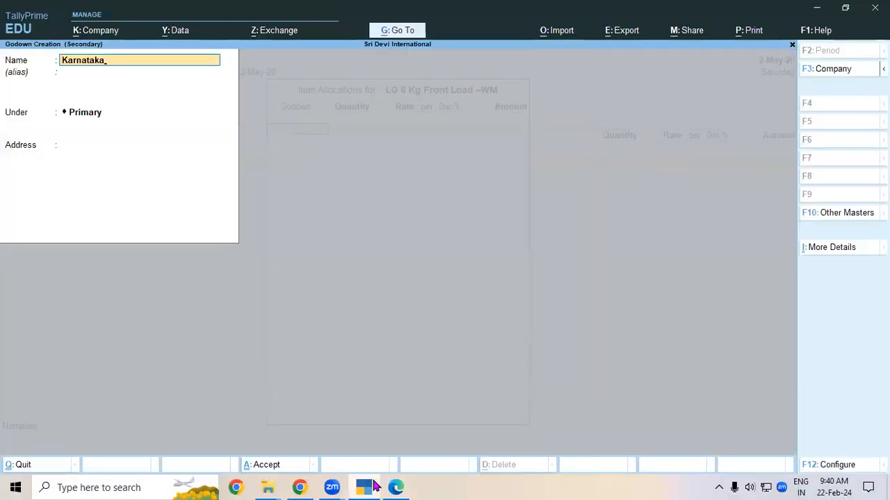
key(Return)
key(Return)
key(Return)
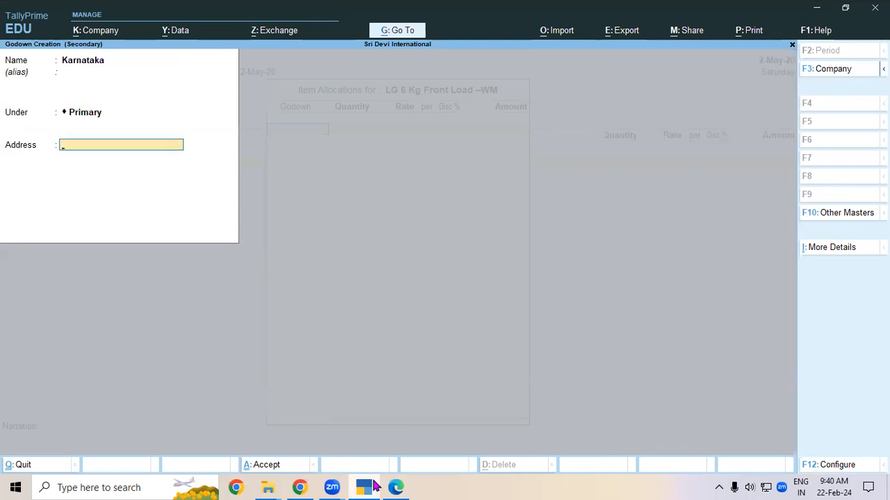
key(ctrl+a)
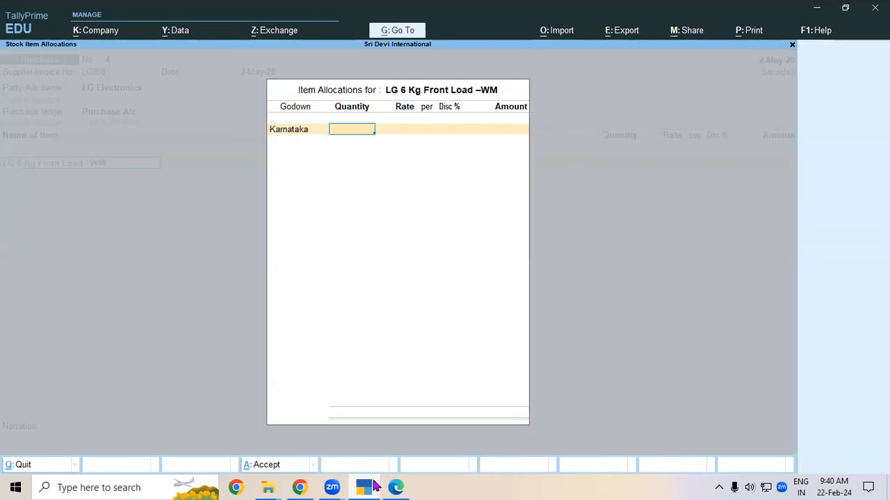
Allocate 10 Nos. of LG 6 Kg Front Load –WM at a rate of 35000 to Karnataka and accept the item line.
click(373, 487)
click(374, 487)
key(Return)
text(35000)
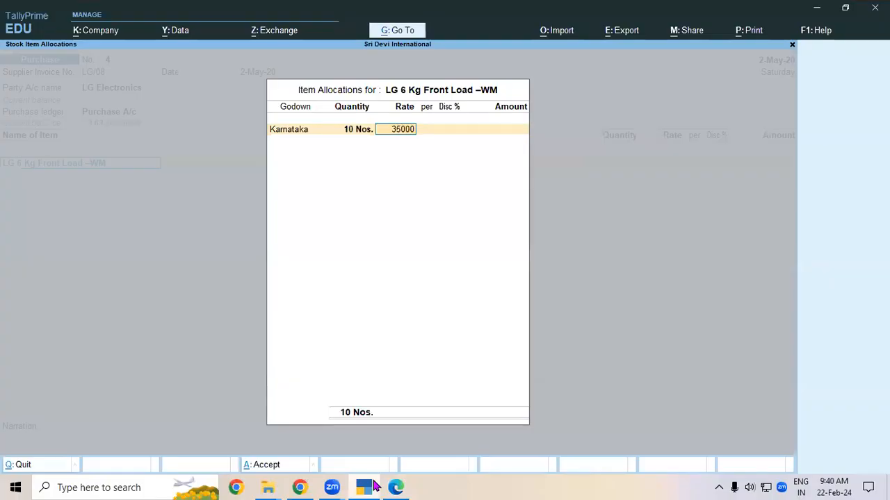
key(Return)
key(Return)
key(Return)
key(Return)
key(Return)
key(alt+Tab)
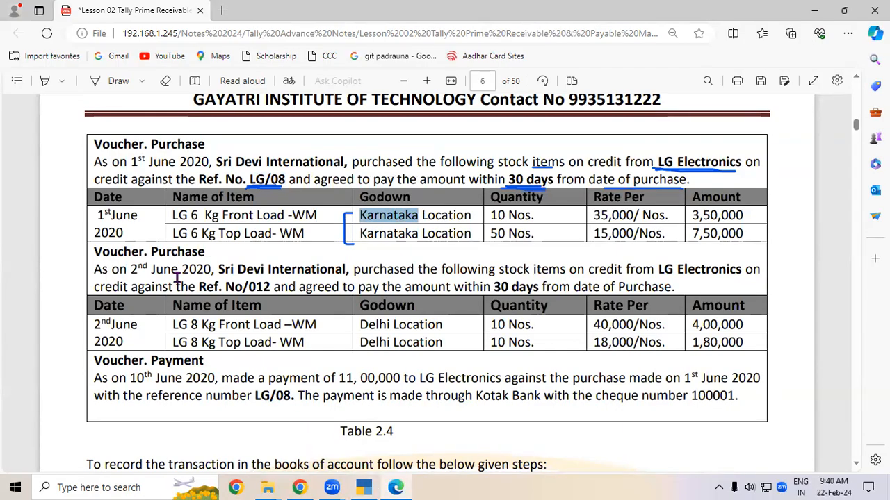
drag(172, 236, 306, 238)
key(ctrl+c)
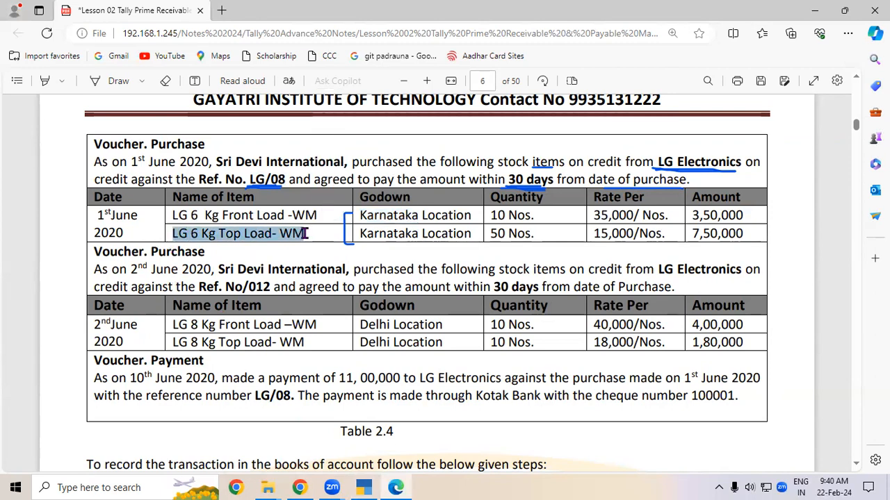
click(375, 486)
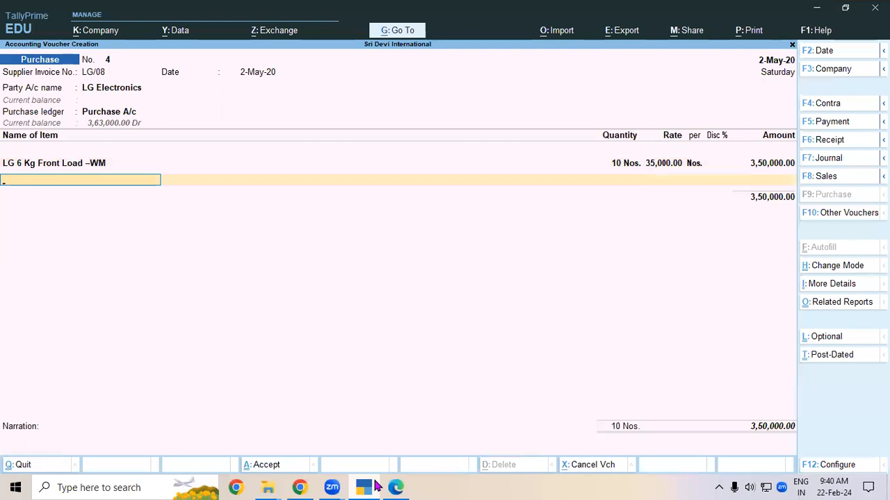
key(alt+c)
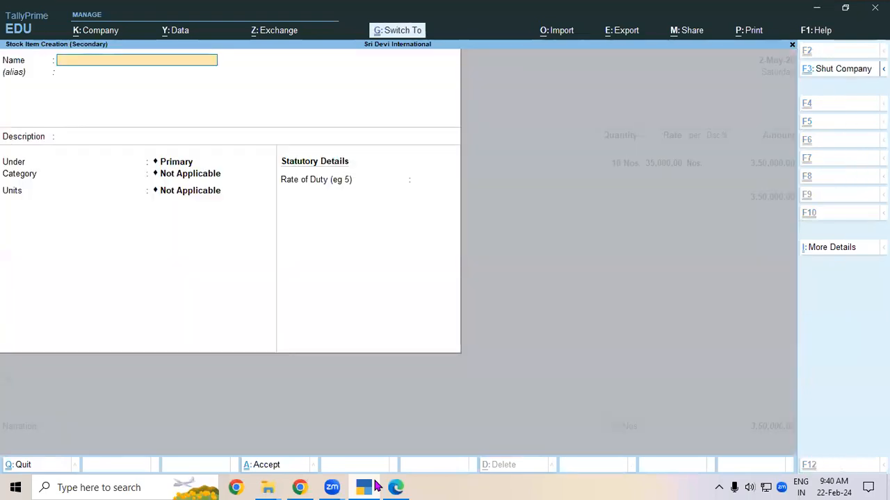
key(ctrl+v)
key(Return)
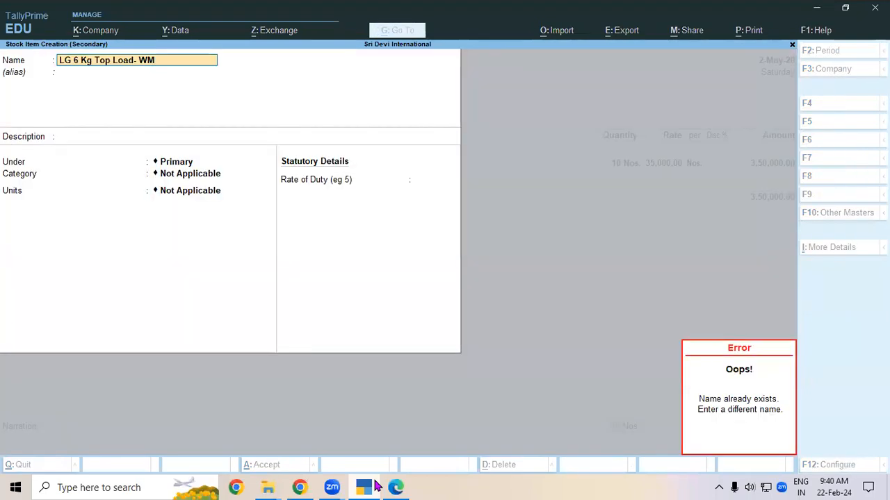
key(Escape)
key(Escape)
key(Escape)
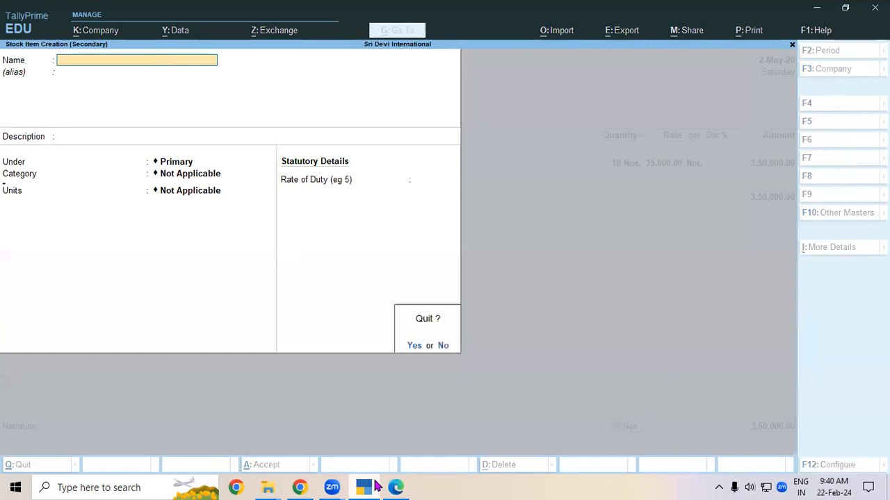
key(y)
Add LG 6 Kg Top Load - WM as the second item and open its item allocations.
key(Down)
key(Down)
key(Down)
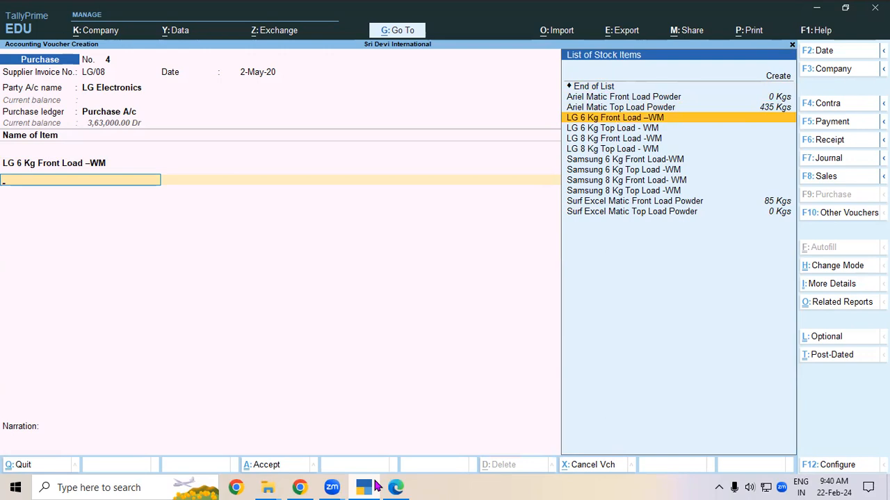
key(Down)
key(Return)
key(Return)
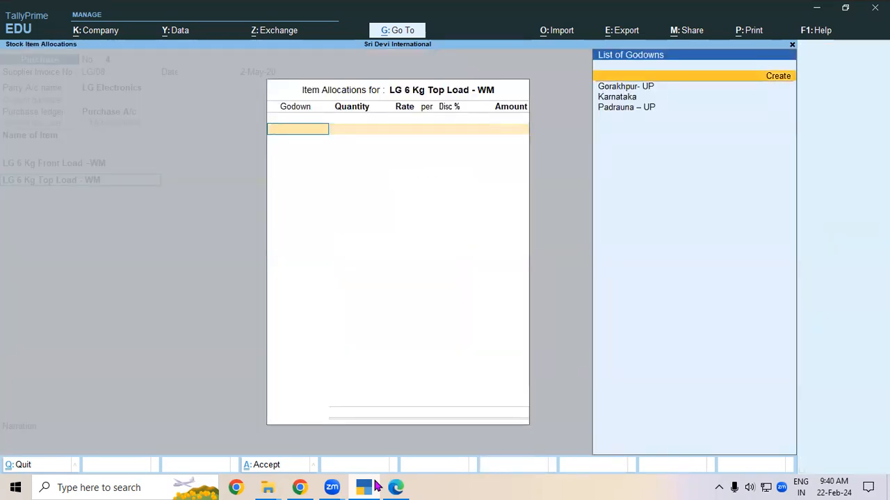
Allocate 50 Nos. of LG 6 Kg Top Load - WM to Karnataka at a rate of 15,000 and accept the item line.
key(Down)
key(Down)
key(Return)
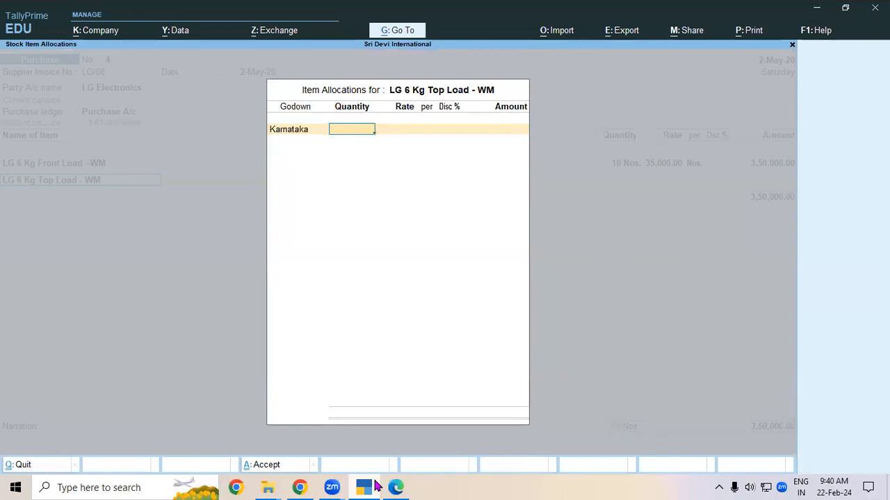
click(375, 487)
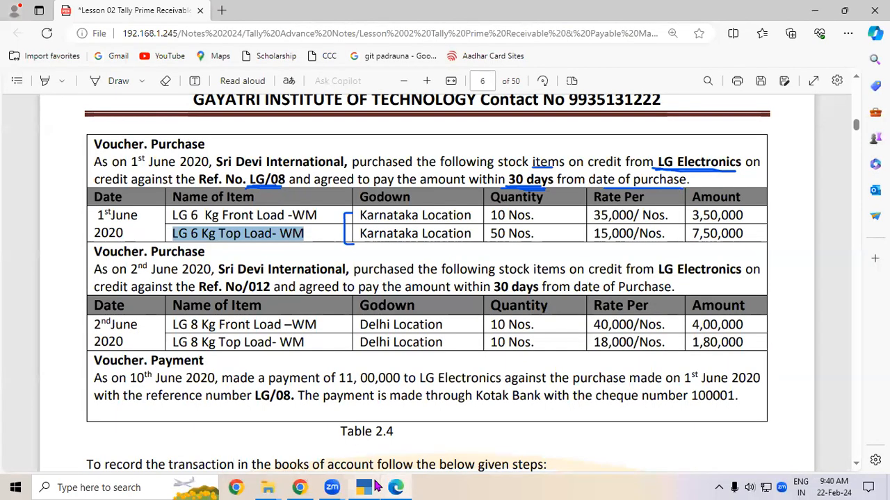
click(375, 487)
text(50)
key(Return)
text(15,000)
key(Return)
key(Return)
key(Return)
key(Return)
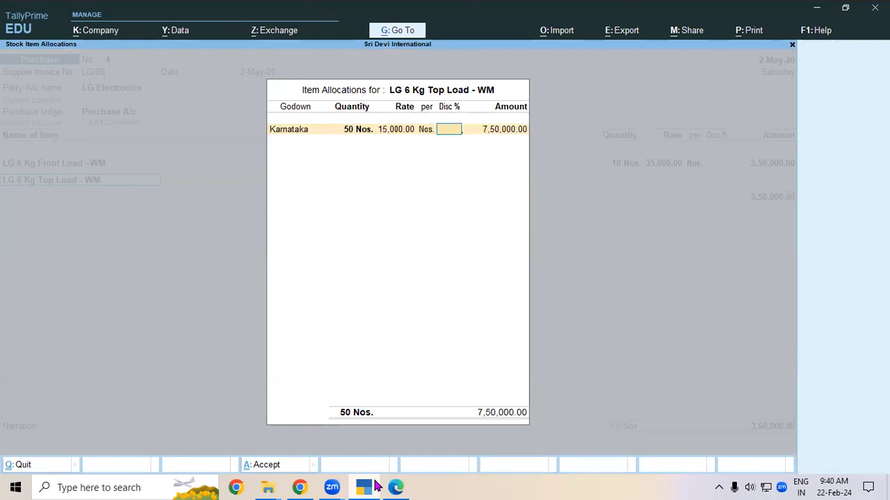
key(Return)
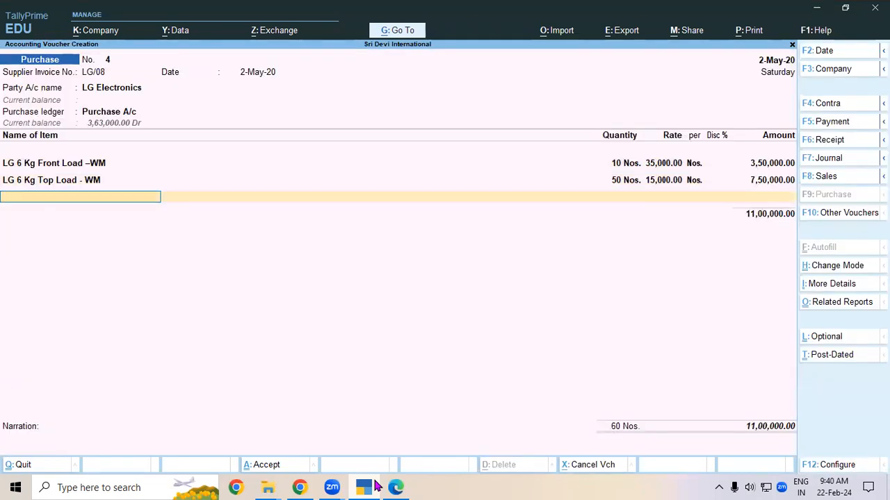
End the item list and set the LG Electronics bill-wise entry to New Ref, keeping reference LG/08 and 30 days of credit.
key(Return)
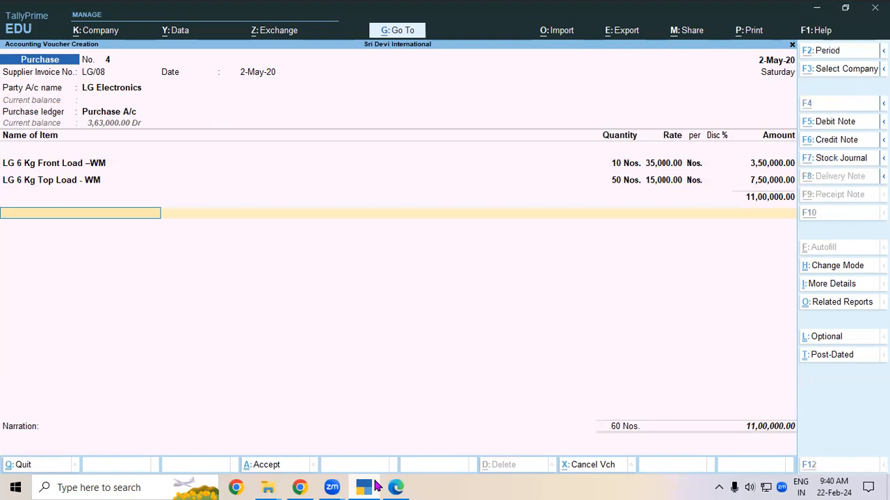
key(alt+Tab)
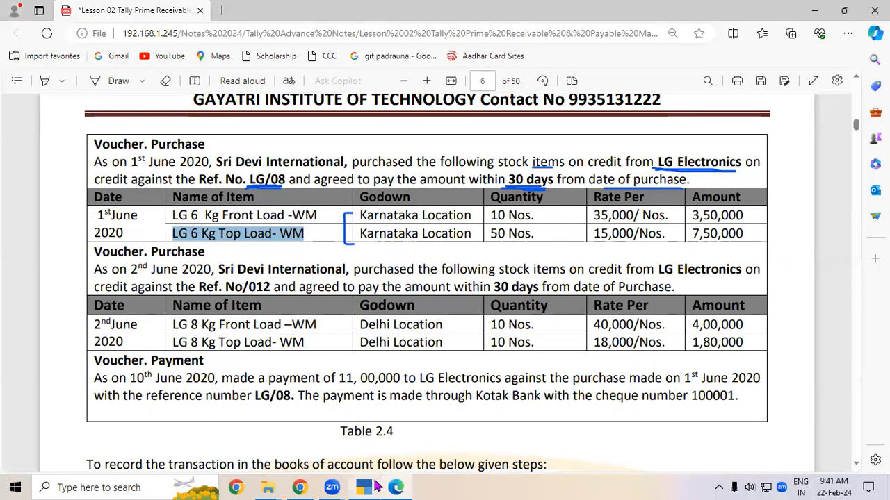
click(364, 487)
key(Return)
key(Return)
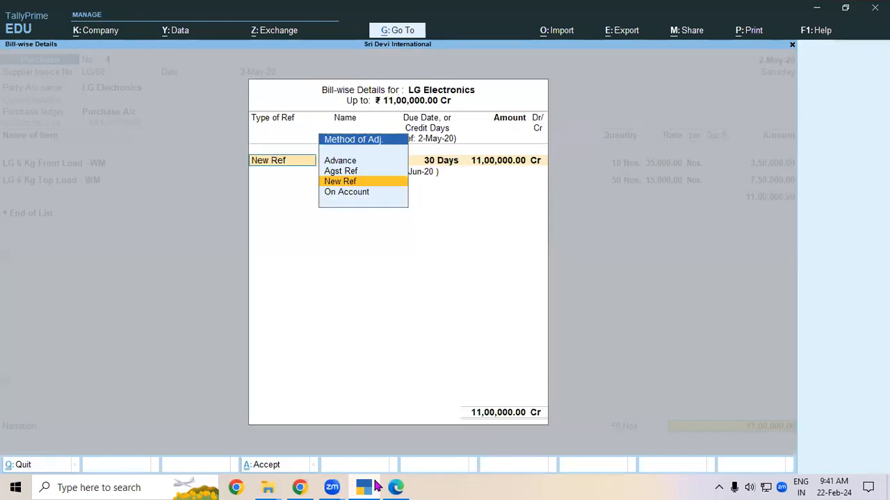
key(Up)
key(Up)
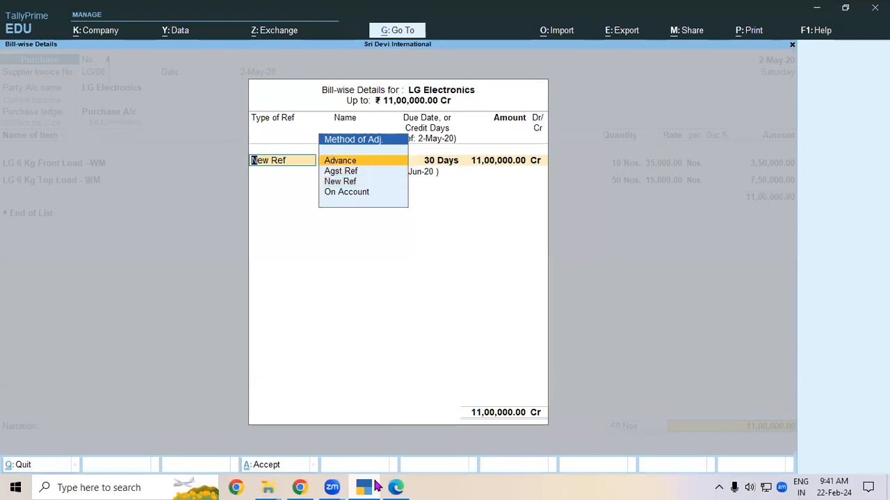
key(Down)
key(Down)
key(Down)
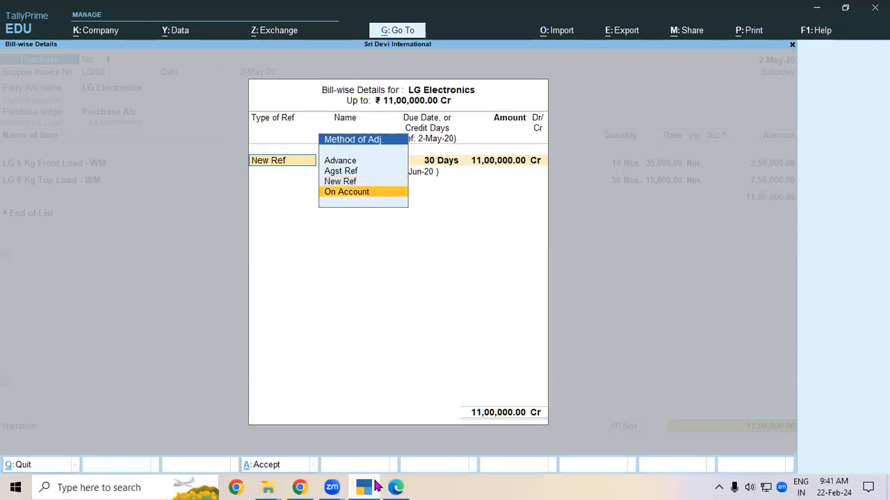
key(Up)
key(Return)
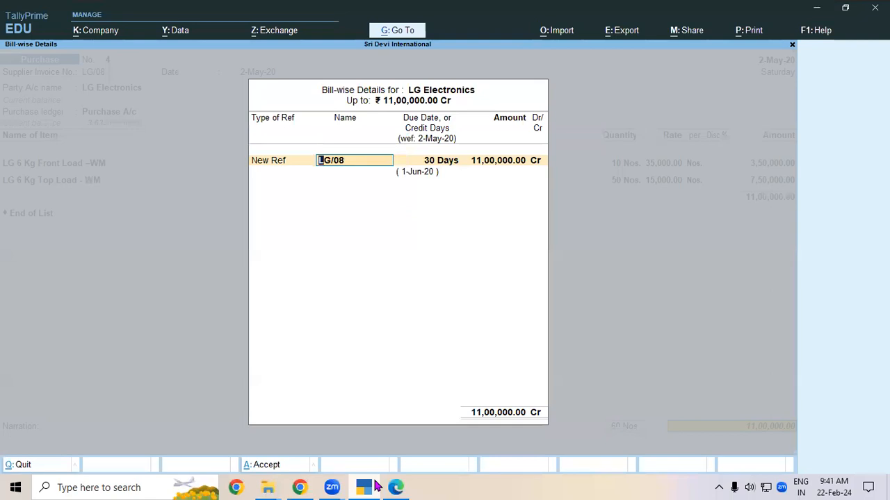
key(Return)
key(Return)
key(Return)
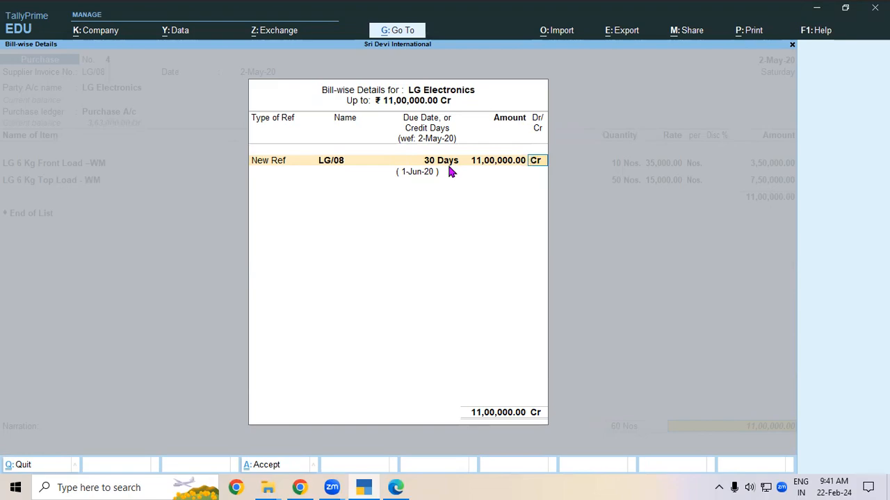
Check the first purchase's date in the PDF notes and set the voucher date to 1-Jun-20.
key(alt+Tab)
click(131, 160)
drag(131, 160, 210, 161)
key(alt+Tab)
key(BackSpace)
key(BackSpace)
key(Escape)
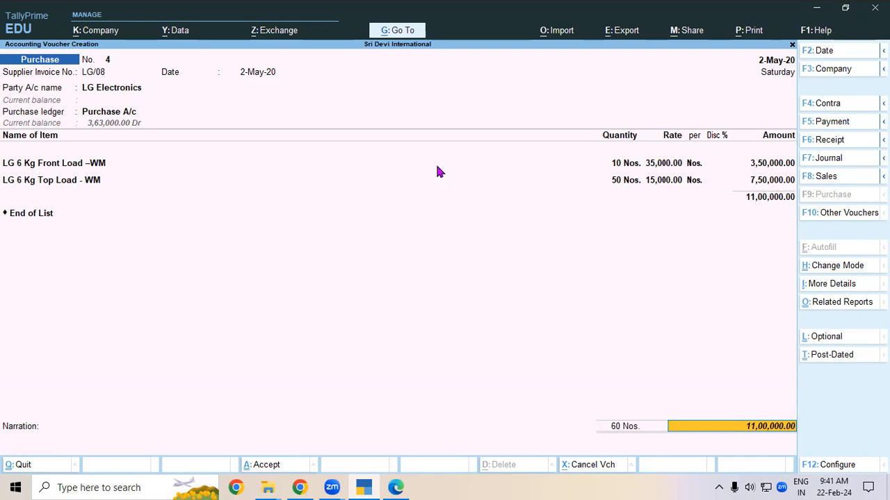
key(F2)
text(1-6)
key(Return)
key(Return)
key(Return)
key(Return)
key(Return)
key(Return)
key(Return)
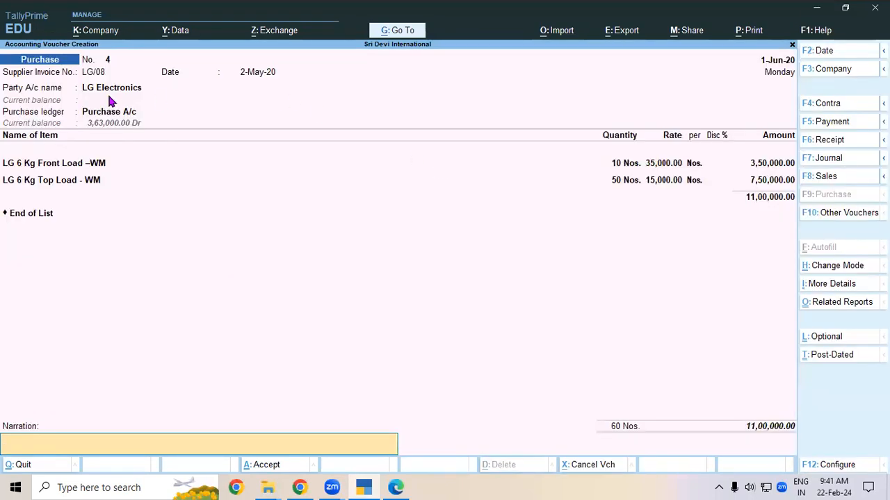
Set the supplier invoice date to 1-Jun-20.
click(254, 74)
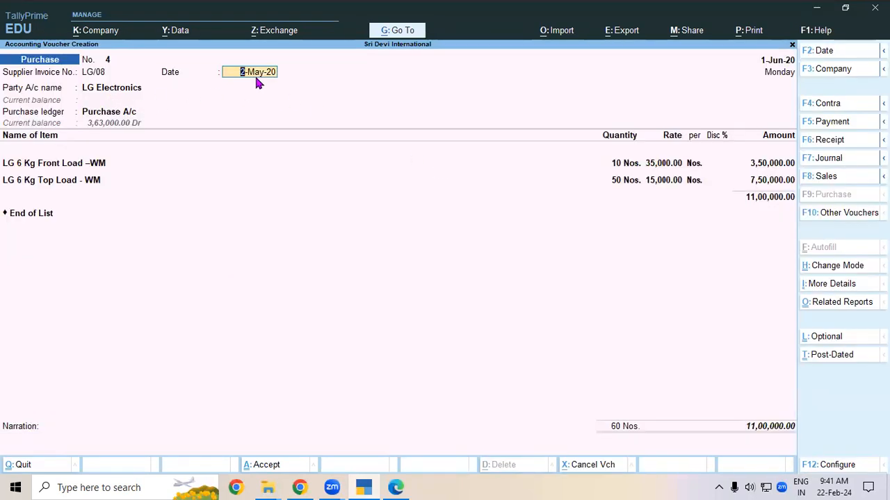
key(Return)
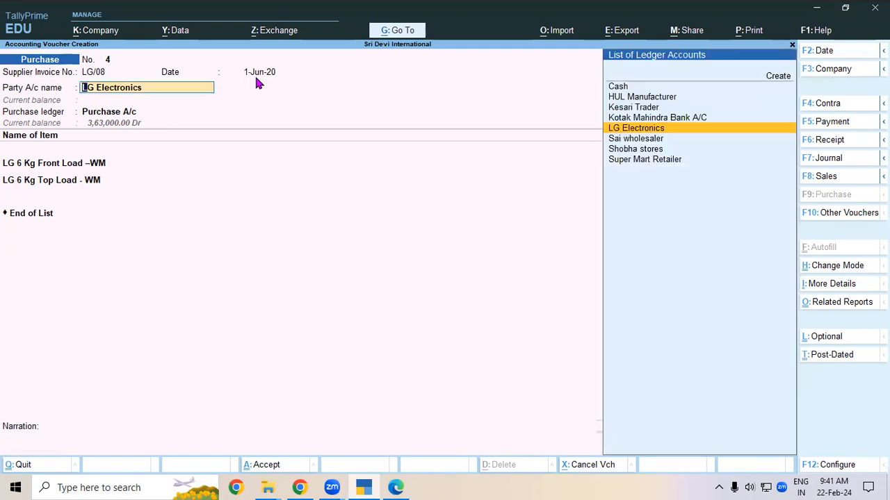
key(ctrl)
Reconfirm LG Electronics as the party, its receipt and party details, and Purchase A/c as the purchase ledger.
key(Return)
key(Return)
key(Return)
key(Return)
key(Return)
key(Return)
key(Return)
key(Return)
key(Return)
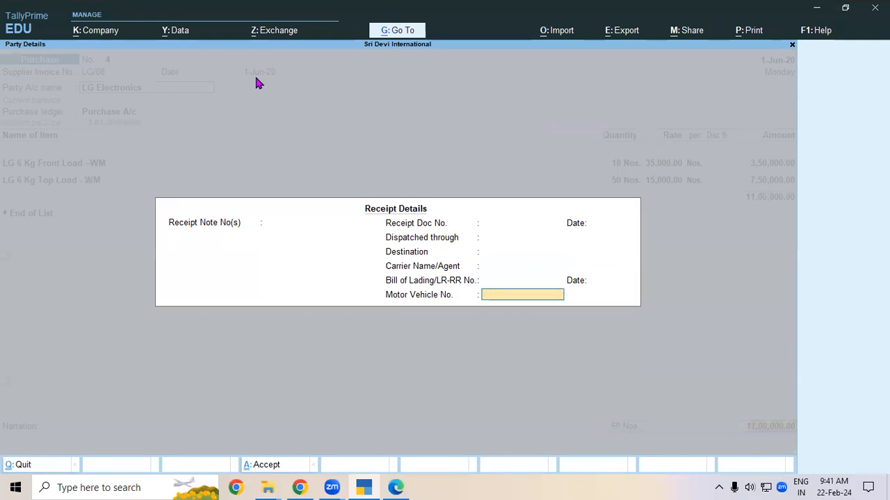
key(Return)
key(Return)
key(Return)
key(Return)
key(Return)
key(Return)
key(Return)
key(Return)
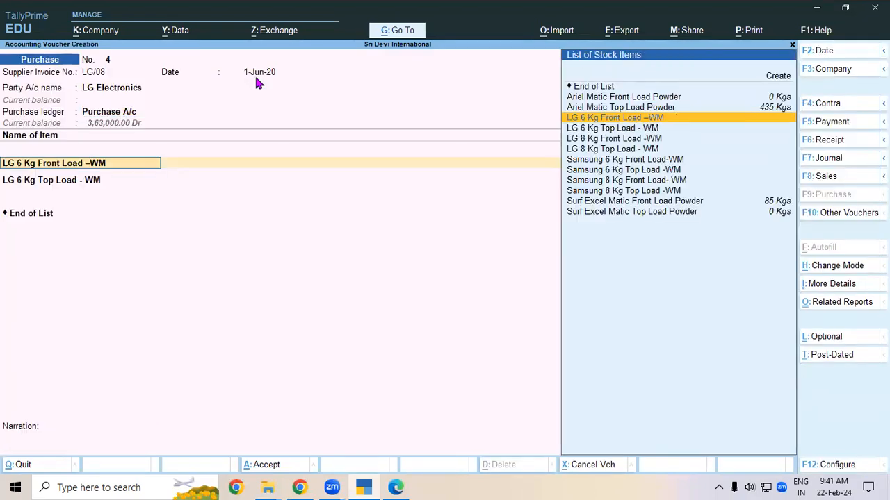
Reconfirm the Karnataka allocations of LG 6 Kg Front Load –WM and LG 6 Kg Top Load - WM.
key(Return)
key(Return)
key(Return)
key(Return)
key(Return)
key(Return)
key(Return)
key(Return)
key(Return)
key(Return)
key(Return)
key(Return)
key(Return)
key(Return)
key(Return)
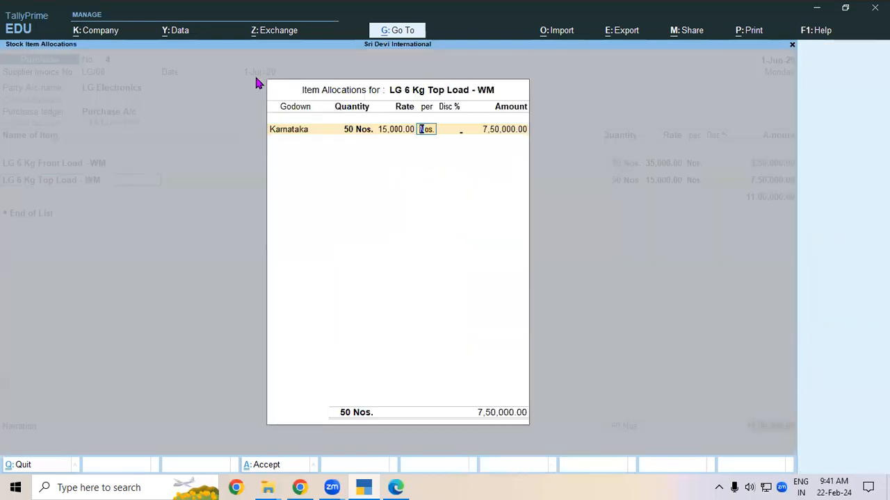
key(Return)
key(Return)
key(Return)
key(Return)
Accept the New Ref LG/08 bill-wise details with 30 days of credit and save the purchase voucher without a narration.
key(Return)
key(Return)
key(Return)
key(Return)
key(Return)
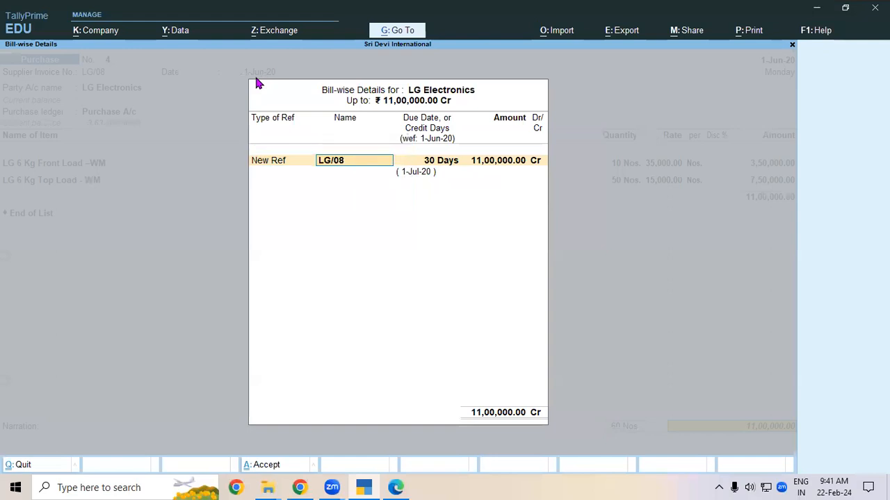
key(Return)
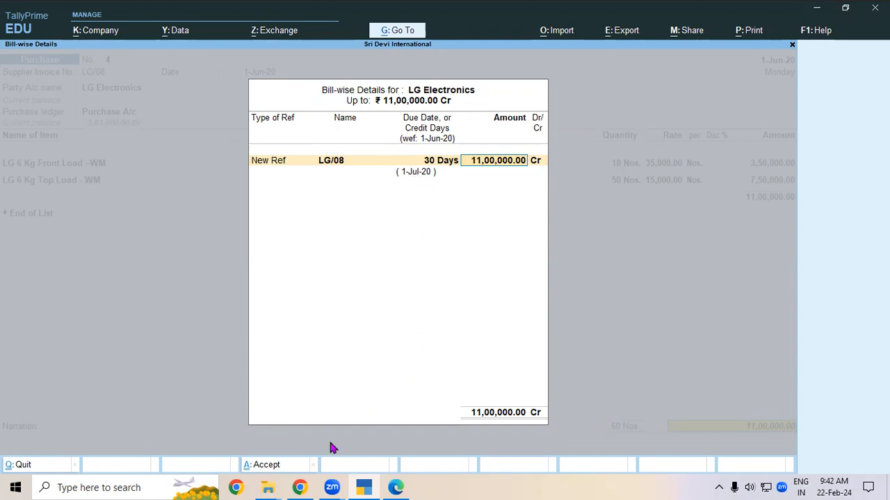
click(278, 470)
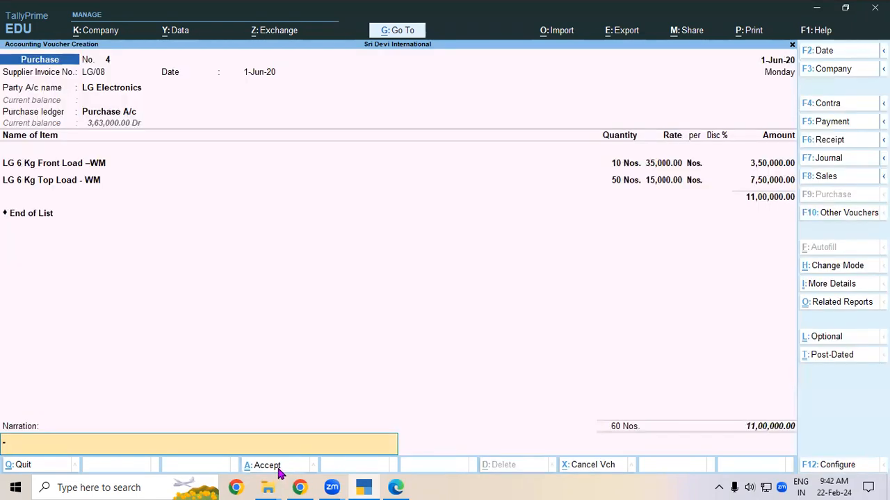
click(278, 468)
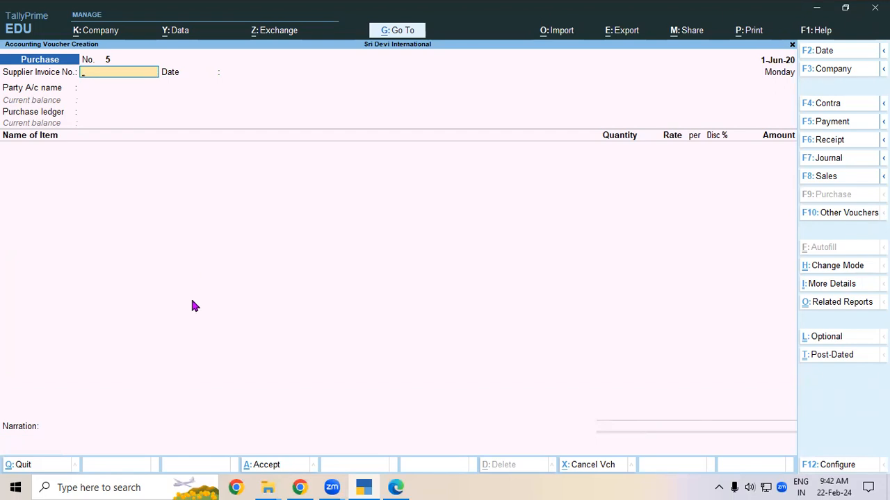
Copy Ref. No/012 from the PDF notes into the new purchase voucher's supplier invoice number and check the second purchase's date.
click(407, 486)
drag(204, 286, 266, 288)
key(ctrl+c)
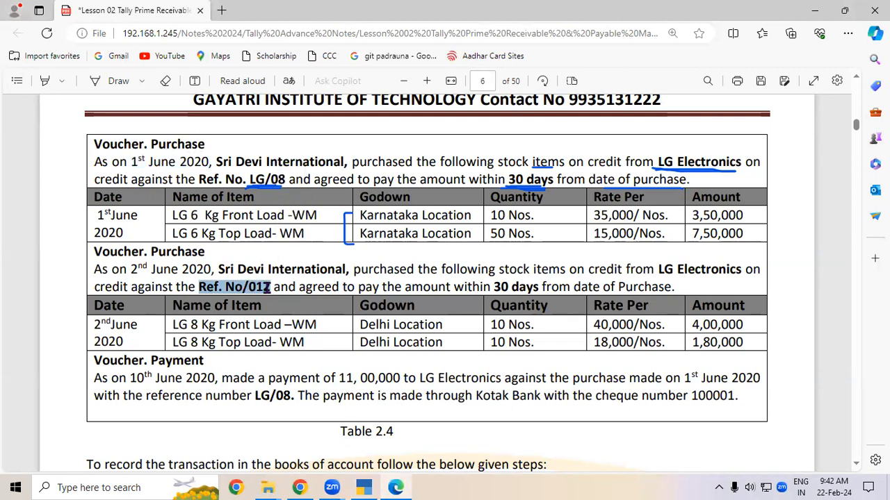
click(365, 487)
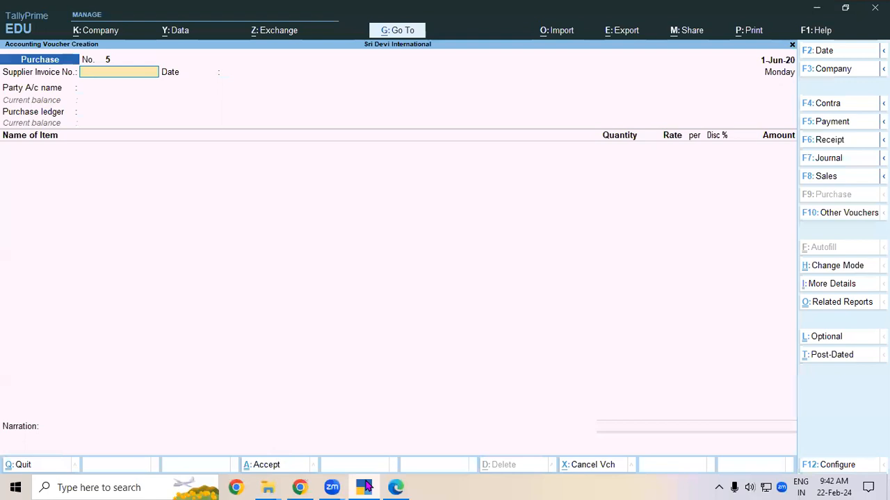
key(ctrl+v)
key(Return)
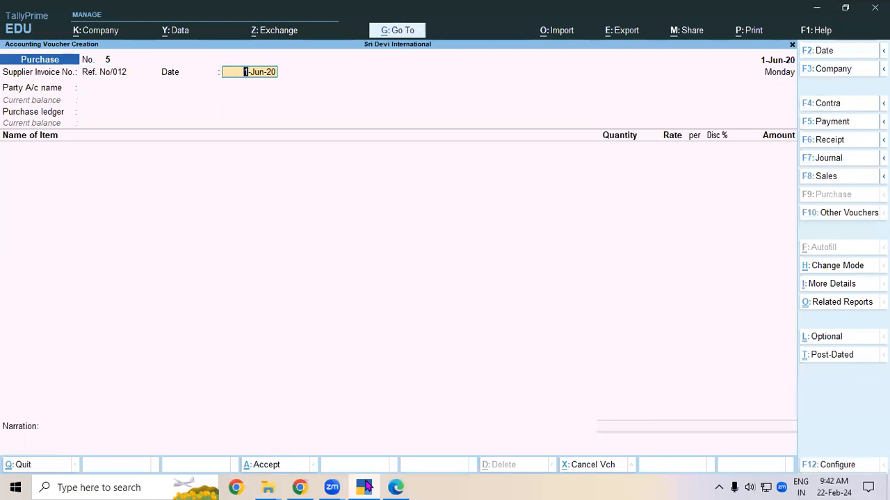
key(alt+Tab)
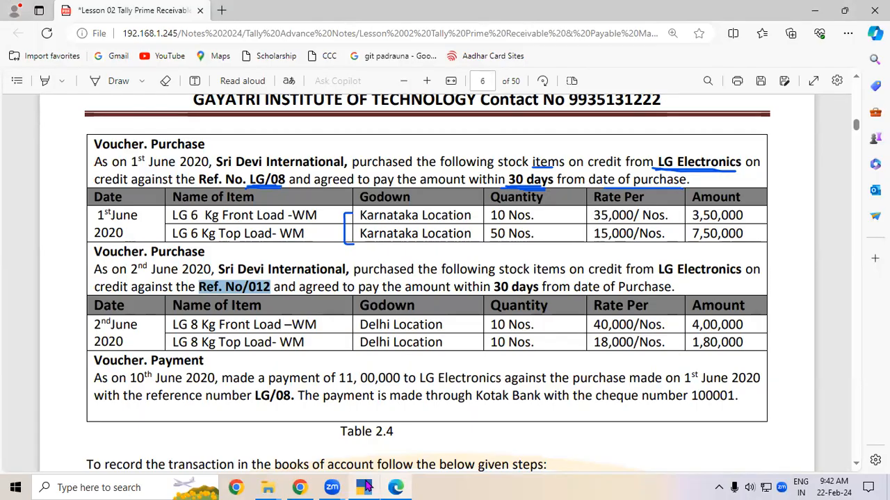
key(alt+Tab)
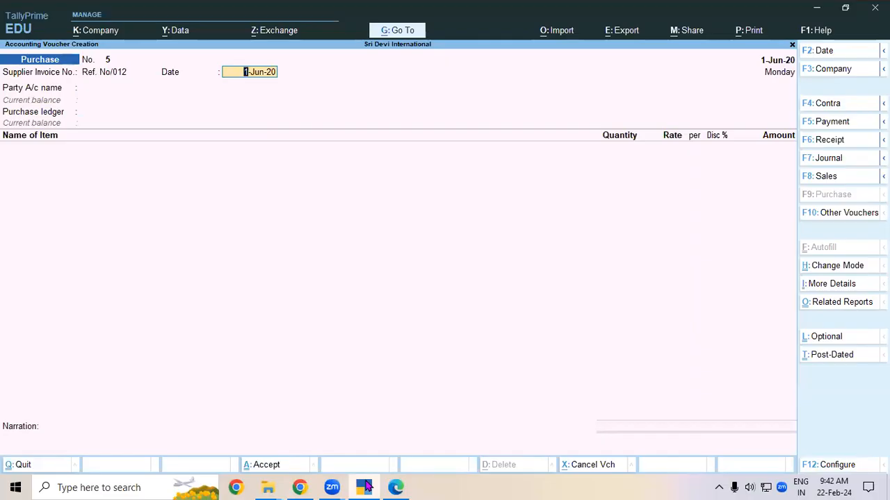
Set both the voucher date and the supplier invoice date of the purchase voucher to 2-6-2020.
key(F2)
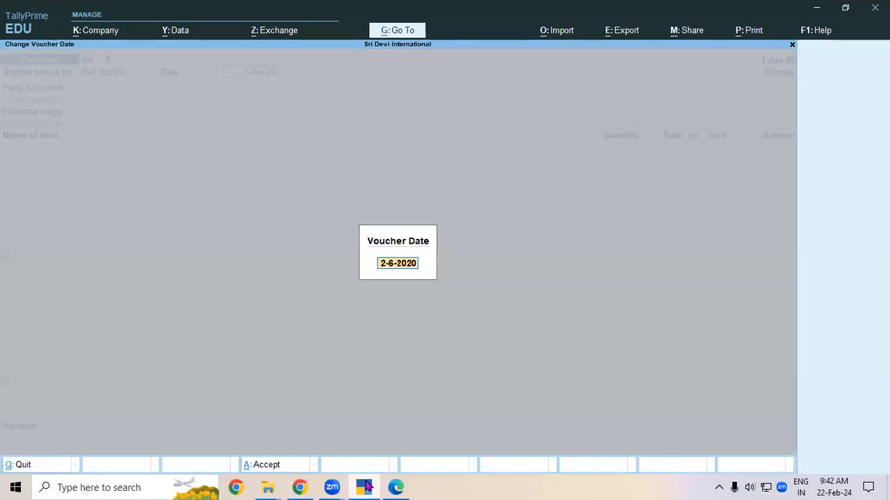
key(Return)
text(2)
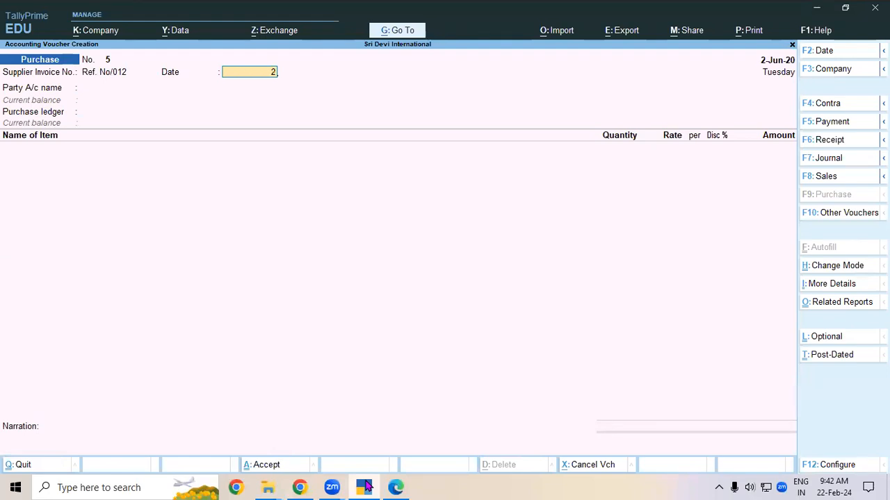
text(-6)
key(Return)
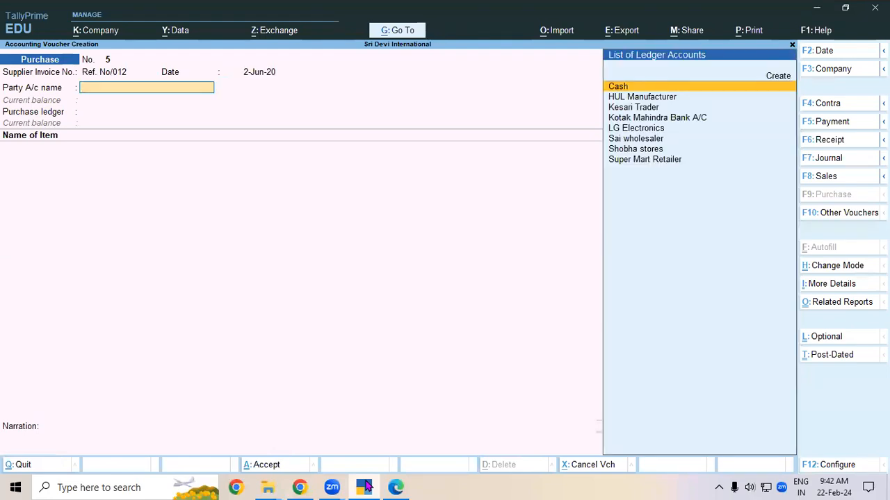
Choose LG Electronics as the party, accept its receipt and party details, and select Purchase A/c as the purchase ledger.
key(Down)
key(Down)
key(Down)
key(Down)
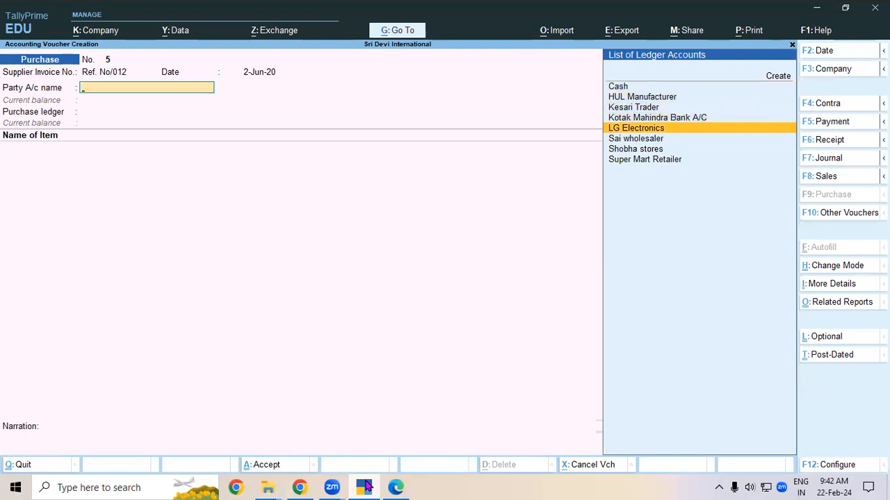
key(Return)
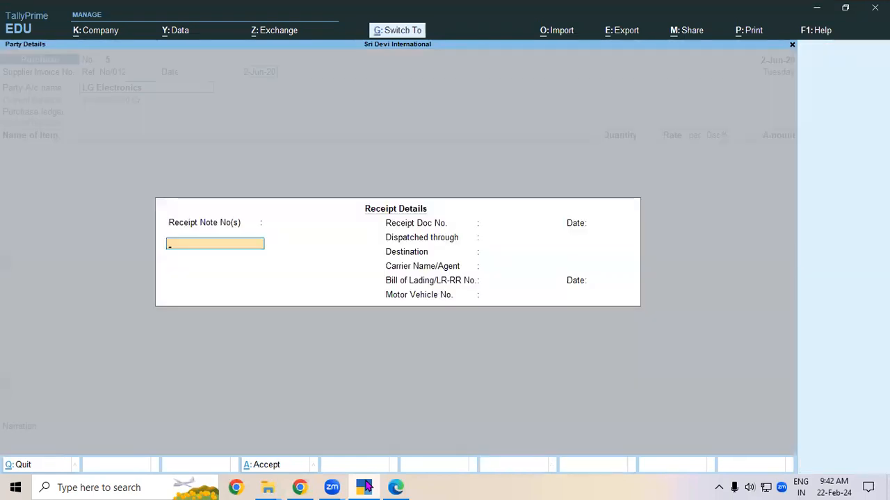
key(ctrl+a)
key(ctrl+a)
key(Down)
key(Up)
key(Return)
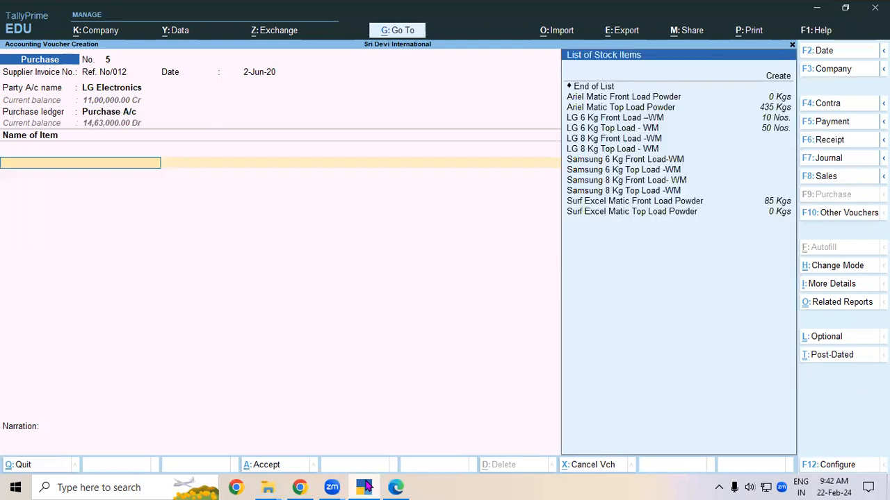
Check the second purchase's items in the PDF notes and add LG 8 Kg Front Load -WM as the first item.
click(366, 487)
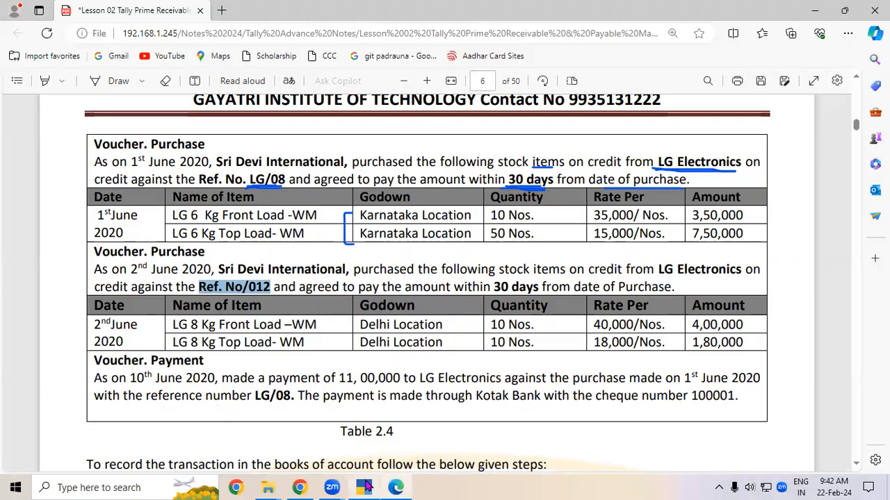
click(366, 487)
key(Down)
key(Down)
key(Down)
key(Down)
key(Down)
key(Return)
key(Return)
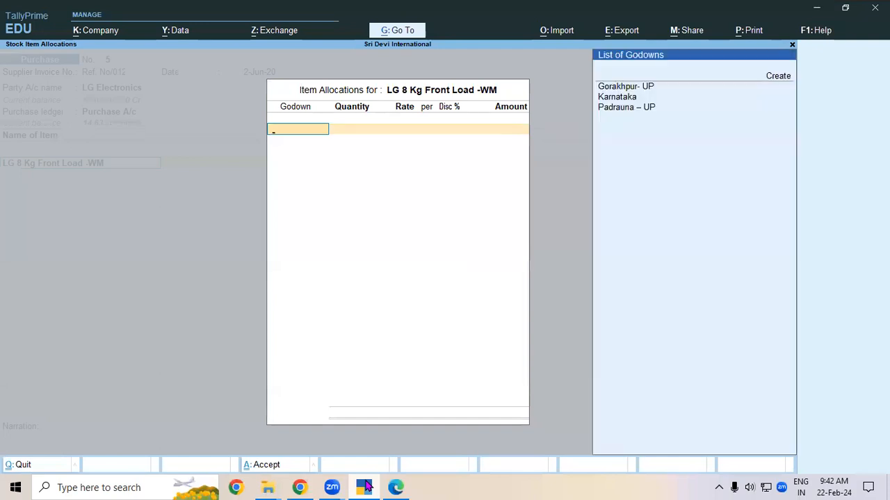
Create the godown Delhi Location under Primary, copying its name from the PDF notes, for the LG 8 Kg Front Load -WM allocation.
click(364, 487)
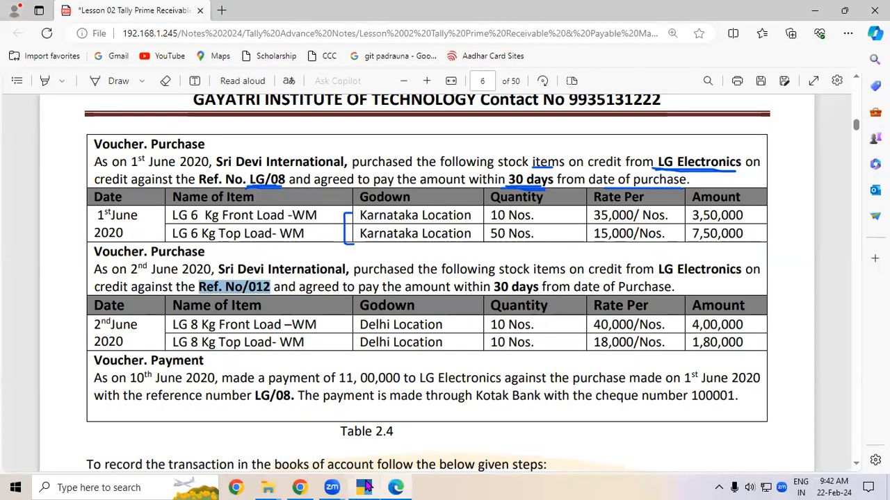
drag(359, 325, 455, 324)
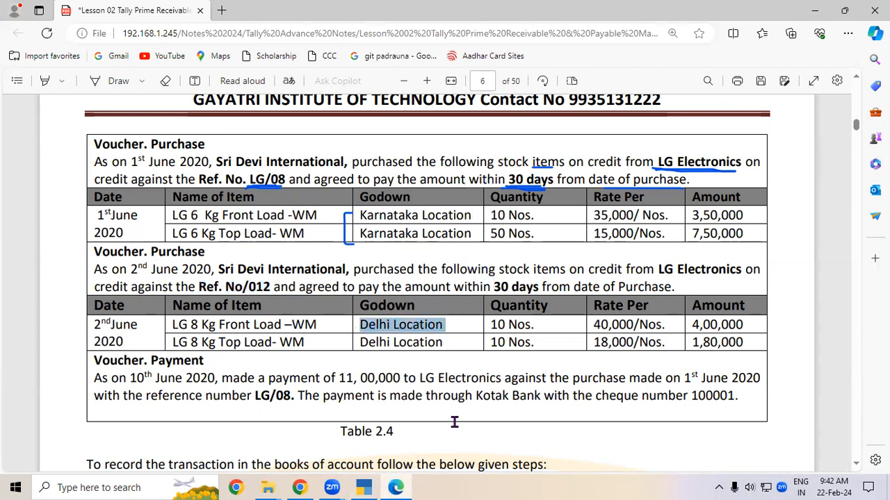
click(363, 487)
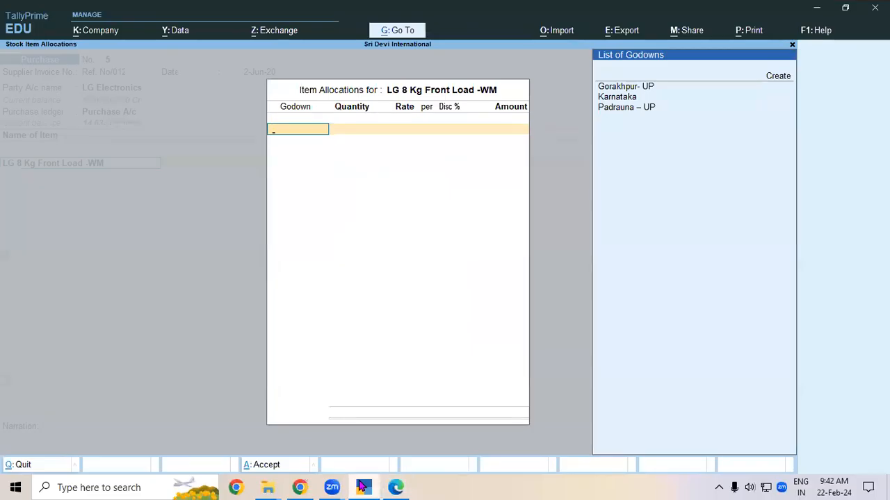
key(alt+c)
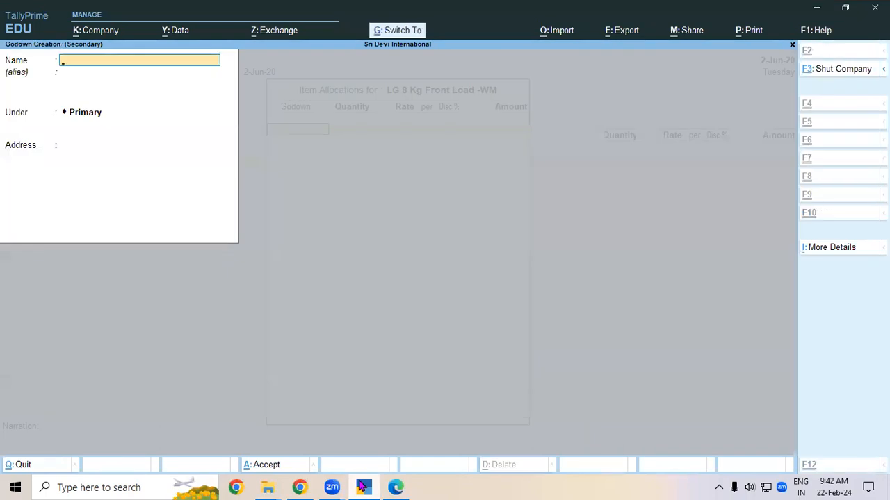
key(ctrl+alt+v)
key(Return)
key(Return)
key(Return)
key(Return)
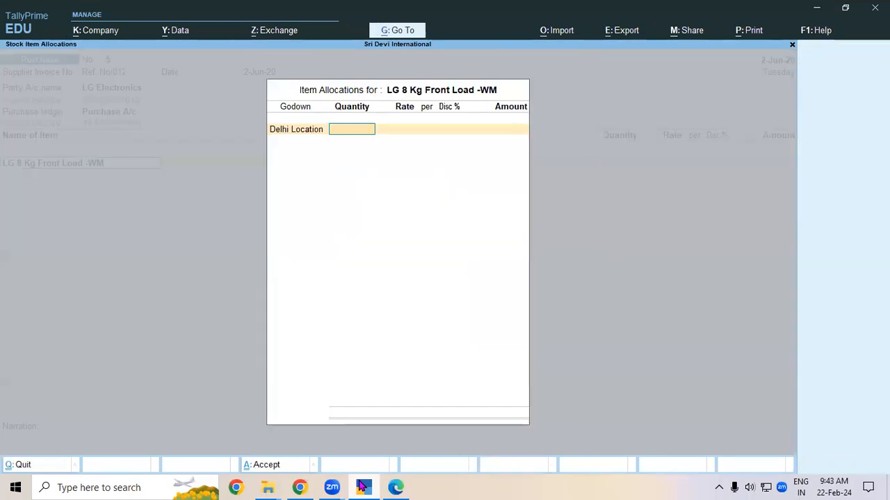
Allocate 10 Nos. of LG 8 Kg Front Load -WM at a rate of 40,000 and accept the item allocation.
click(361, 486)
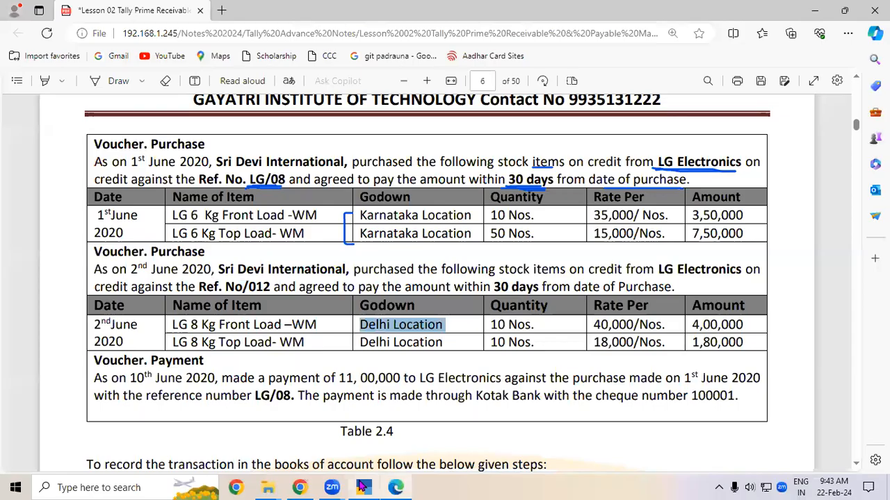
click(361, 486)
text(10)
key(Return)
text(40,000)
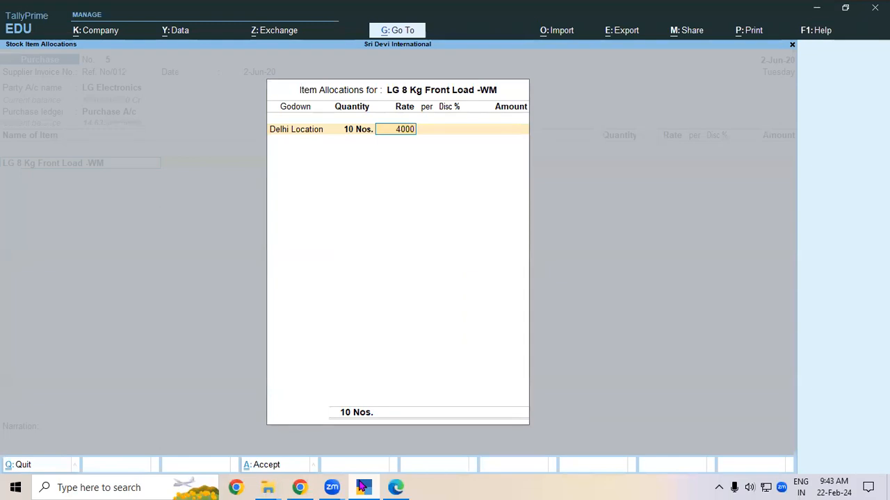
key(Return)
key(Return)
key(Return)
key(Return)
key(Return)
key(Return)
Recheck the PDF notes and add LG 8 Kg Top Load - WM as the second item of the purchase.
key(alt)
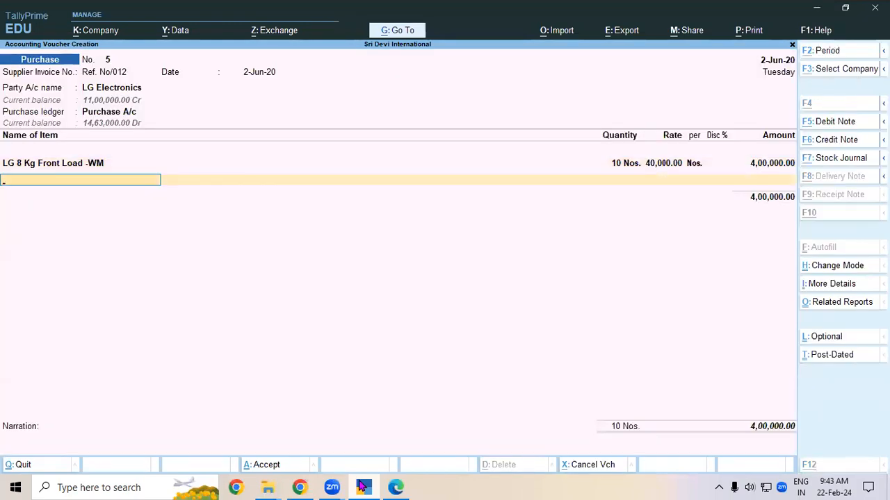
key(alt+Tab)
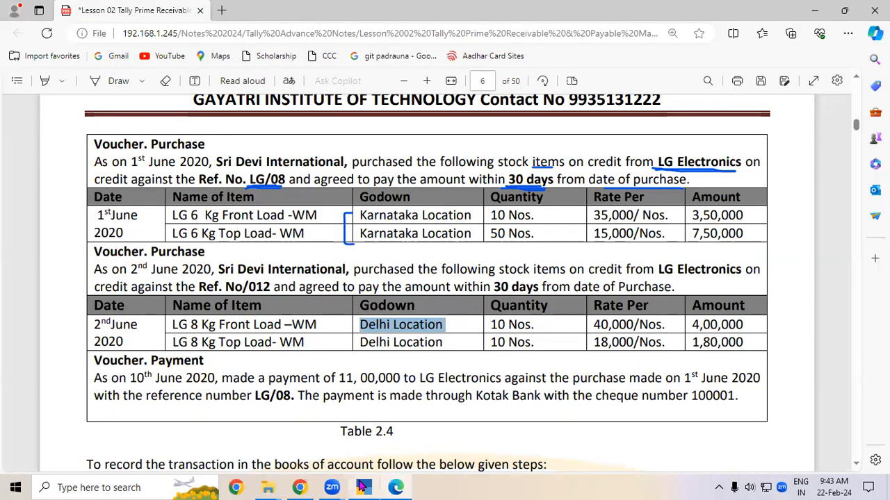
click(362, 487)
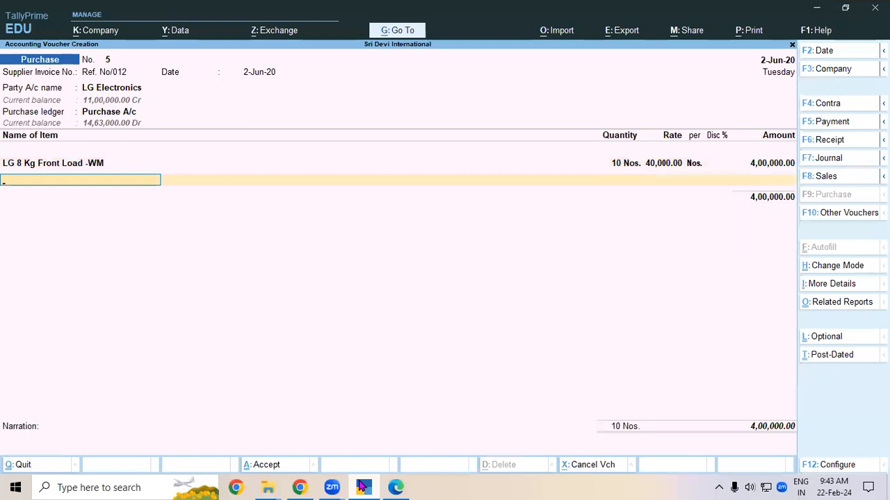
text(L)
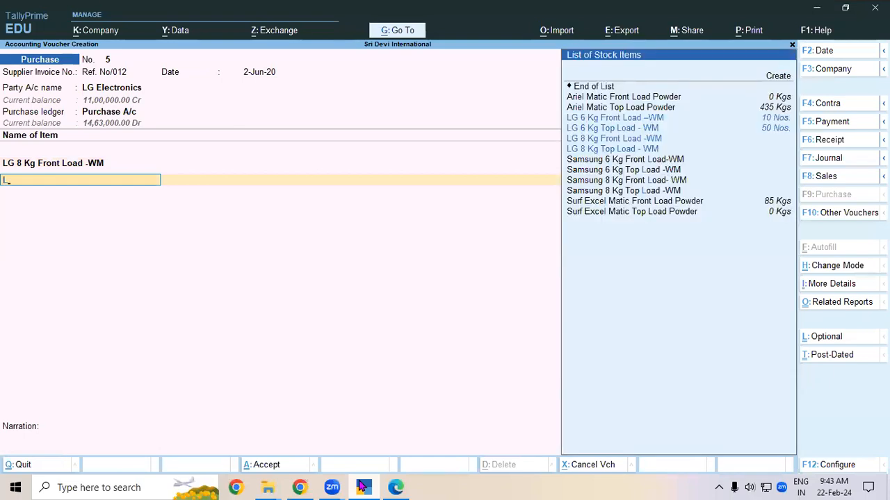
key(Down)
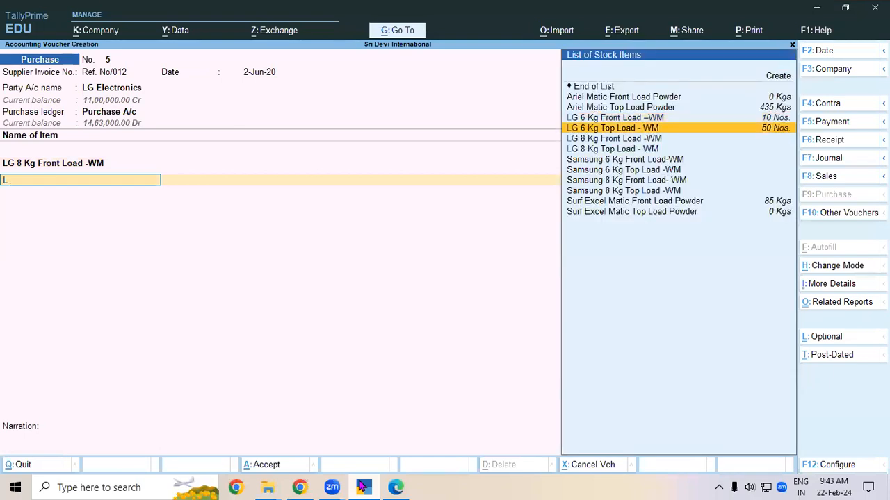
key(Down)
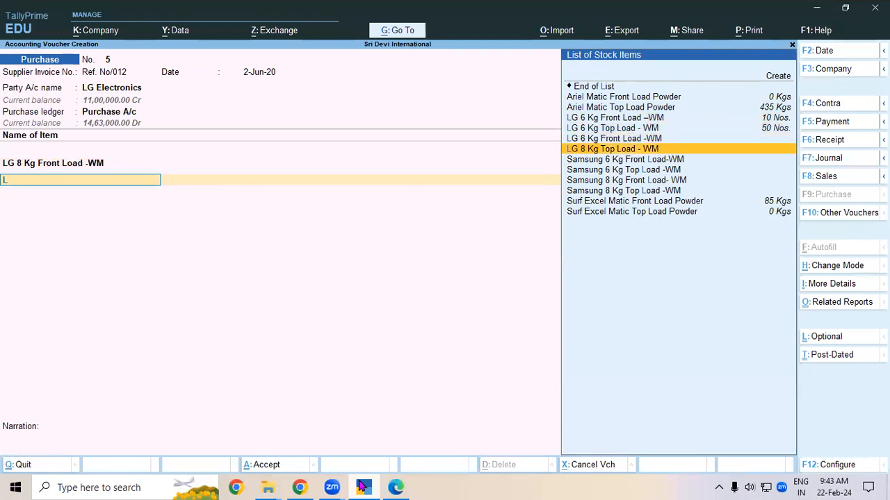
key(Return)
key(Return)
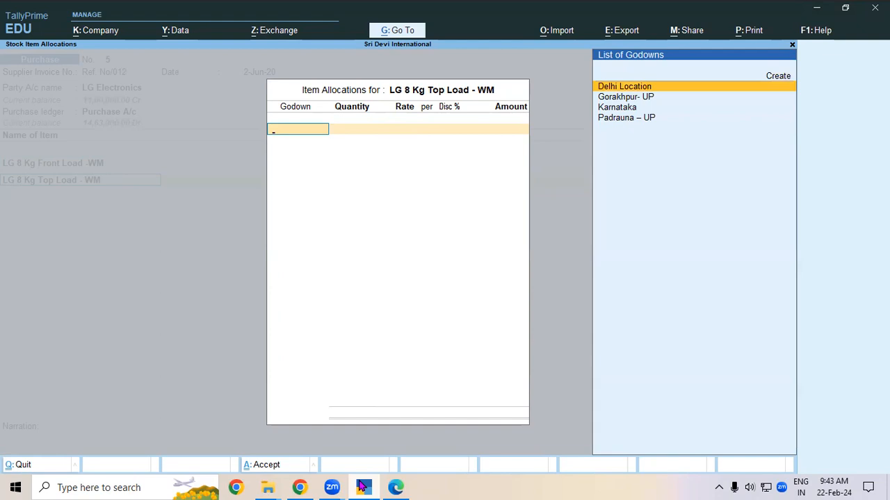
Allocate 10 Nos. of LG 8 Kg Top Load - WM to Delhi Location at a rate of 18,000.
key(Return)
text(10 Nos.)
key(Return)
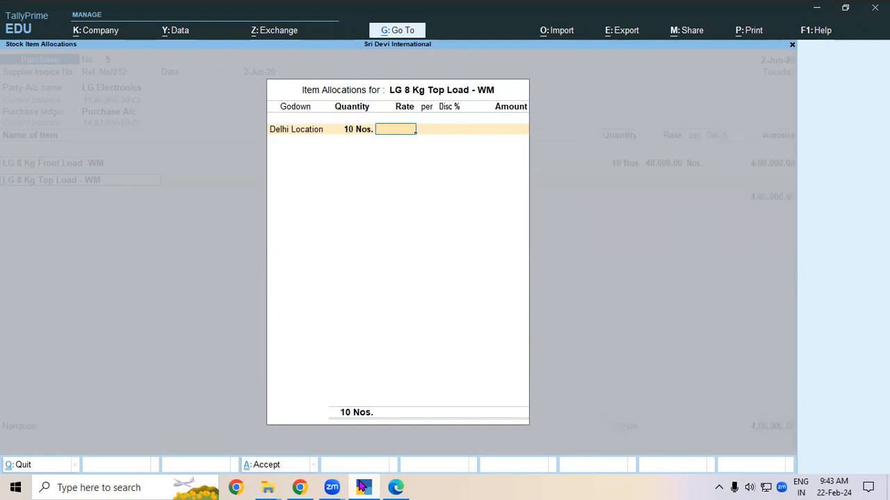
key(alt+Tab)
key(alt+Tab)
text(18,000)
key(Return)
key(Return)
key(Return)
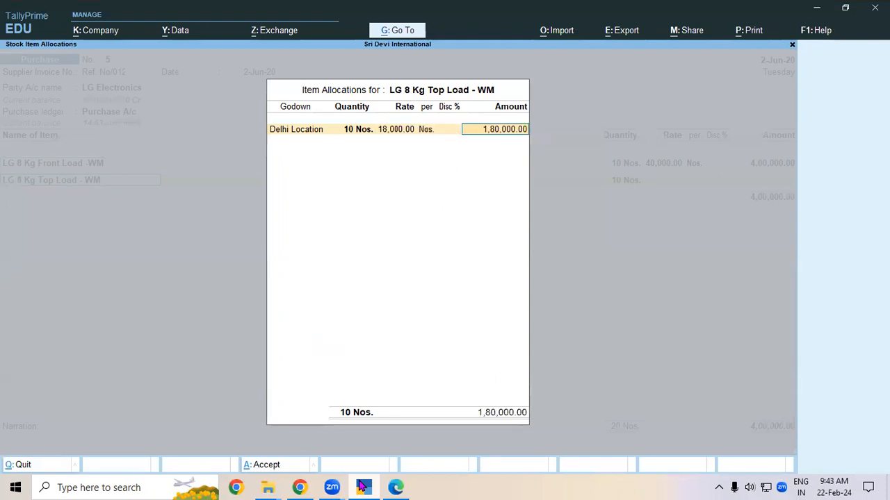
key(Return)
key(Return)
key(Return)
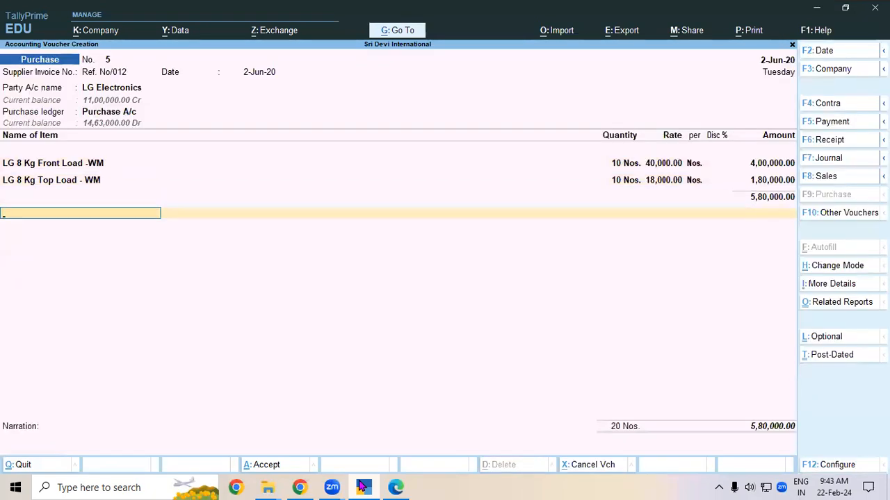
End the item list, accept the New Ref bill-wise details with 30 days of credit, and save the voucher without a narration.
key(Return)
key(Return)
key(Return)
key(Return)
key(Return)
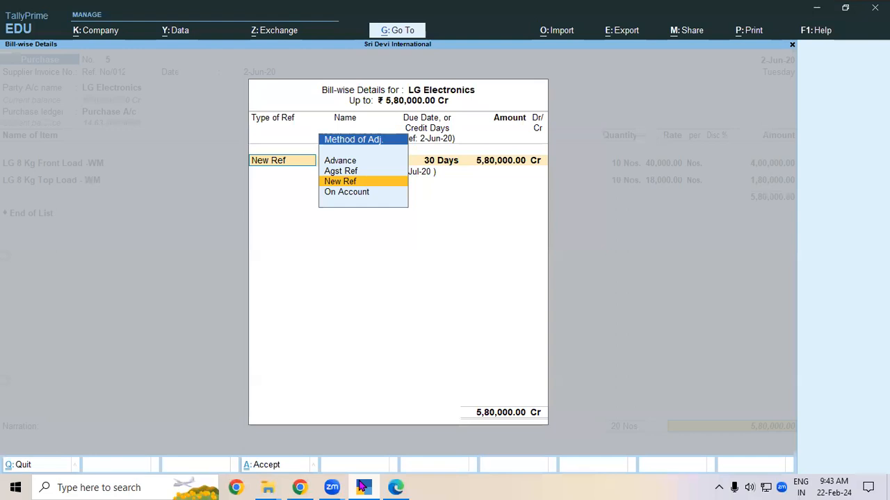
key(Return)
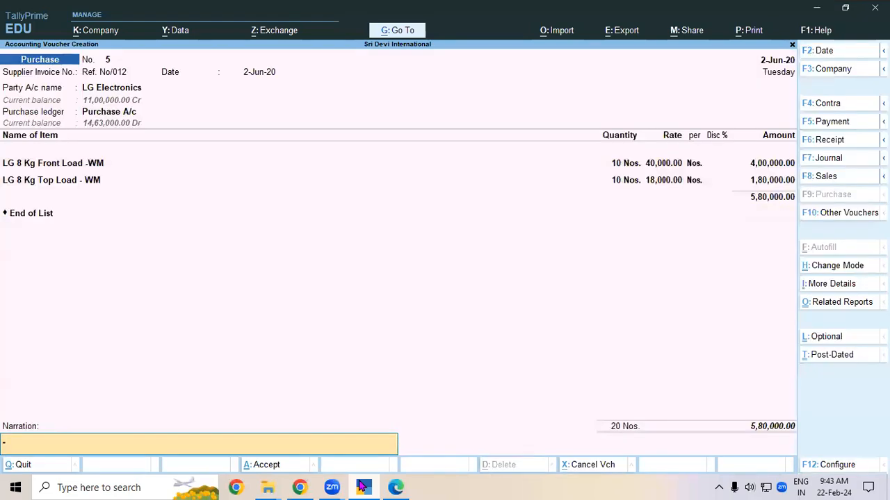
key(Return)
key(Return)
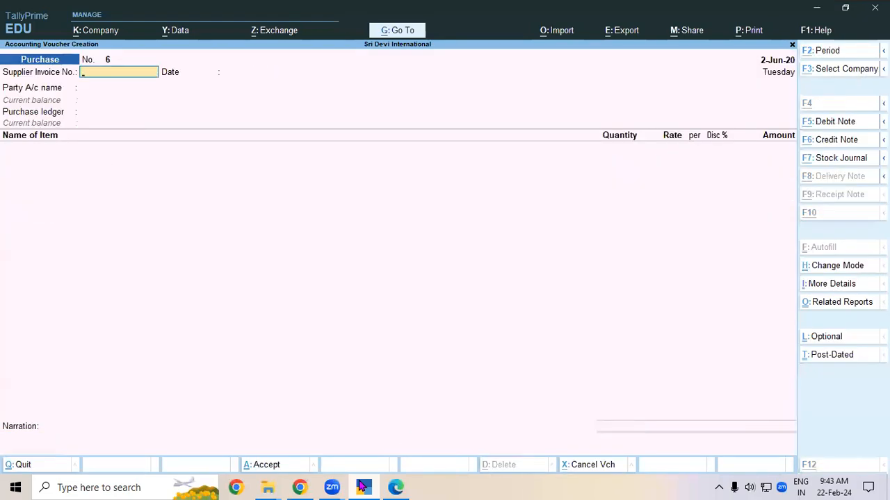
Review the Ref. No. LG/08 purchase and the 10th June 2020 payment details against LG/08 in the PDF notes.
key(alt+Tab)
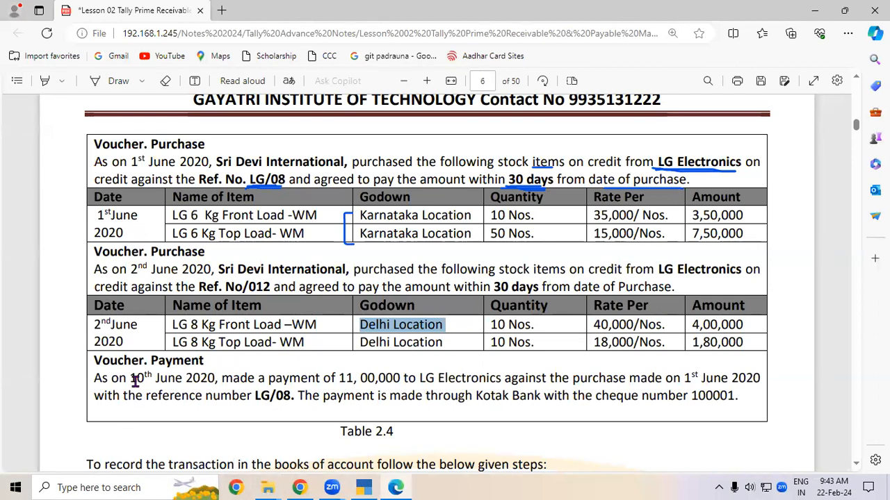
drag(200, 180, 286, 180)
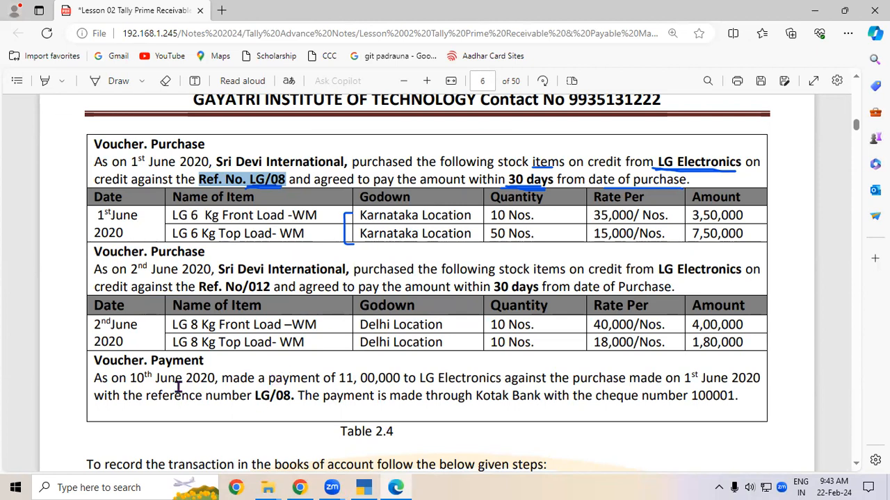
drag(132, 378, 199, 379)
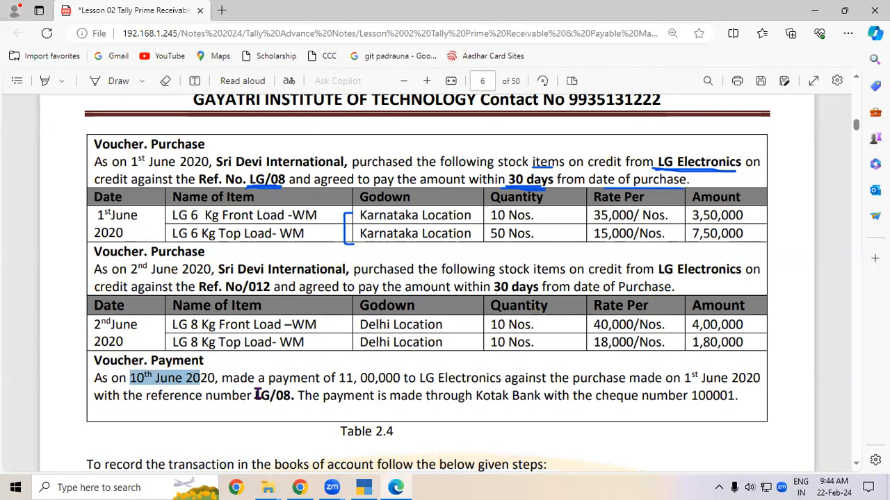
drag(248, 395, 297, 397)
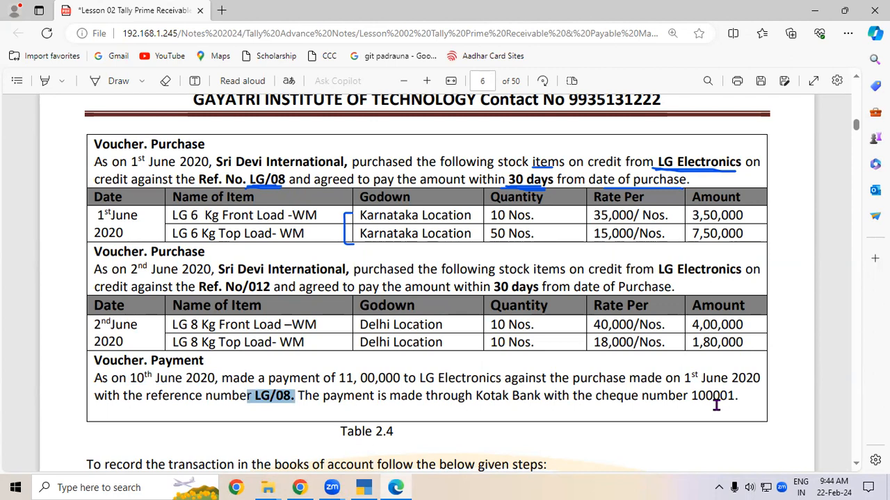
Start a payment voucher in TallyPrime, debit LG Electronics, and choose Agst Ref as its bill-wise type of reference.
key(alt+Tab)
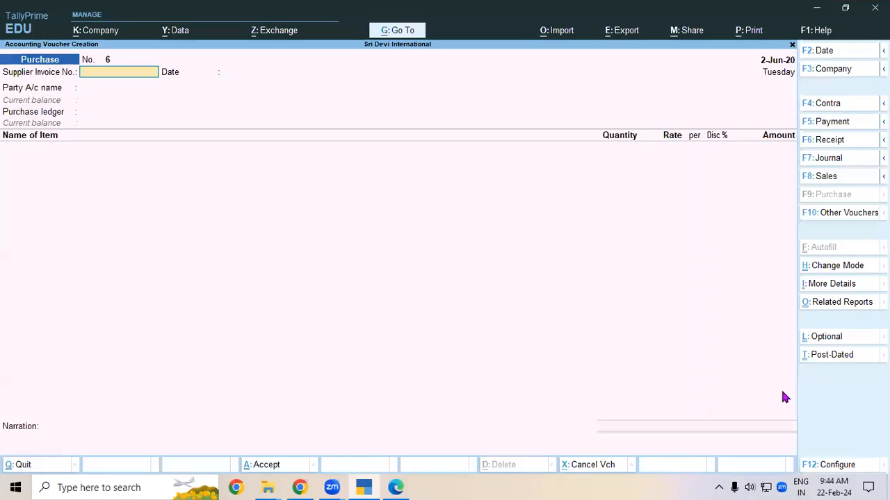
click(831, 123)
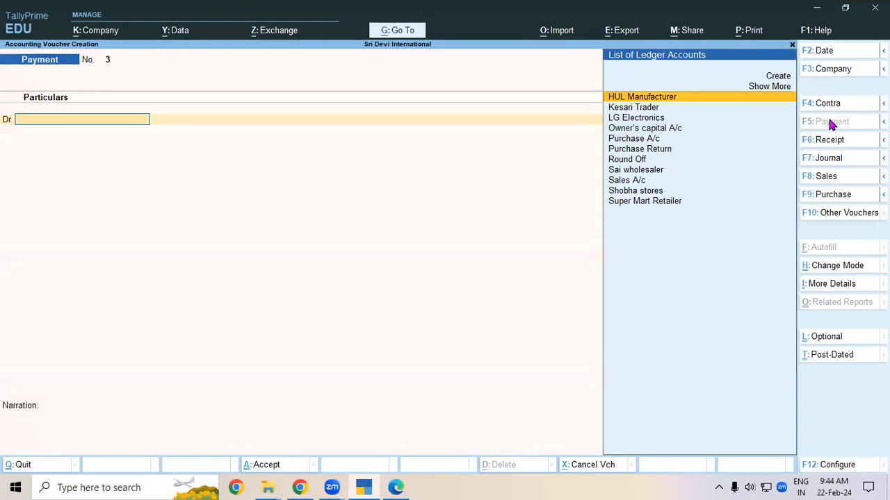
key(Down)
key(Down)
key(Return)
key(Down)
key(Up)
key(Return)
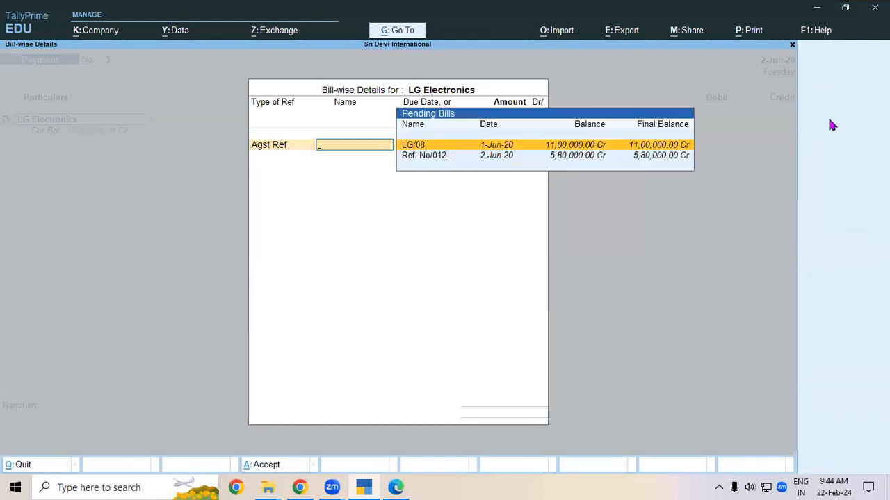
Recheck the payment reference in the PDF notes and settle pending bill LG/08 for 11,00,000 in the LG Electronics bill-wise details.
key(Down)
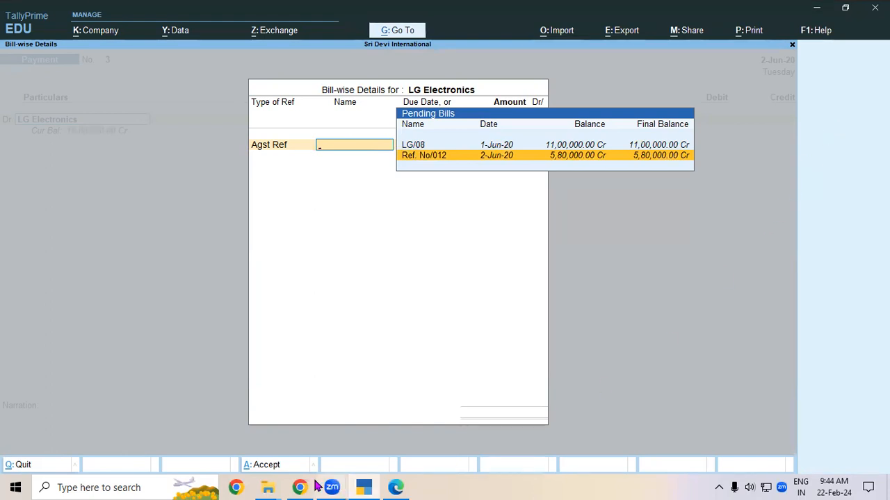
click(395, 487)
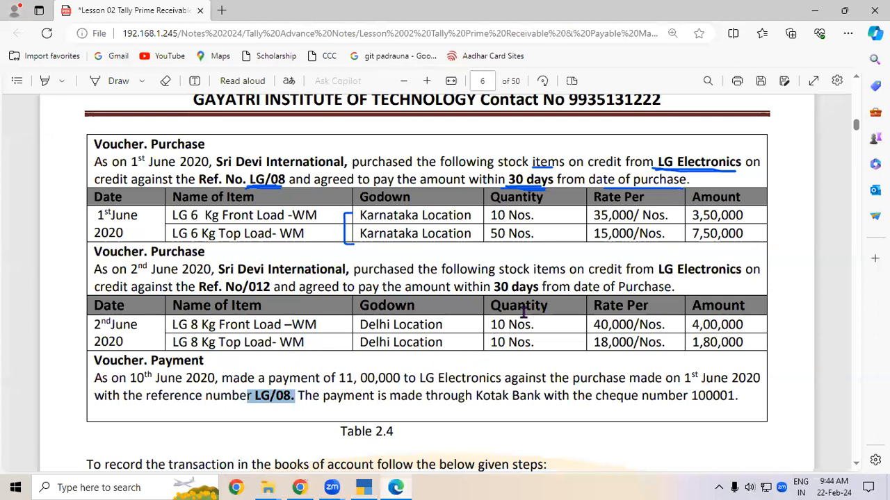
click(257, 398)
drag(256, 397, 284, 396)
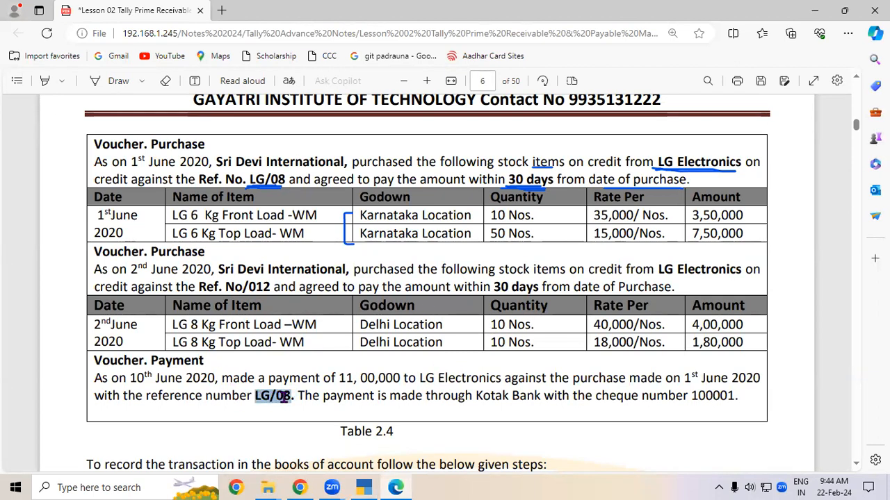
click(374, 482)
click(419, 154)
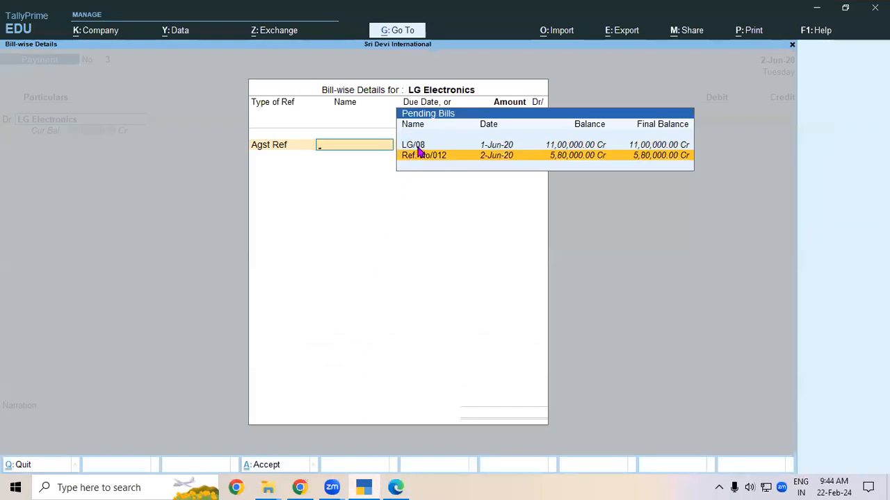
click(418, 149)
key(Return)
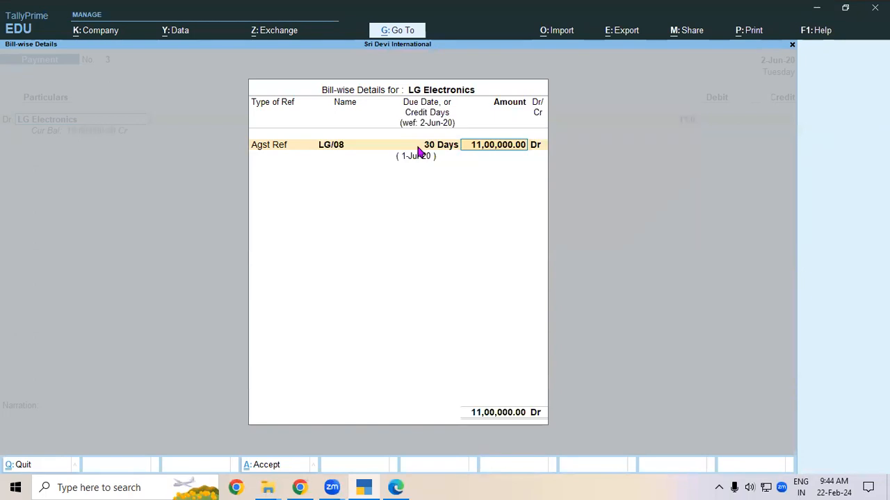
key(Return)
key(Return)
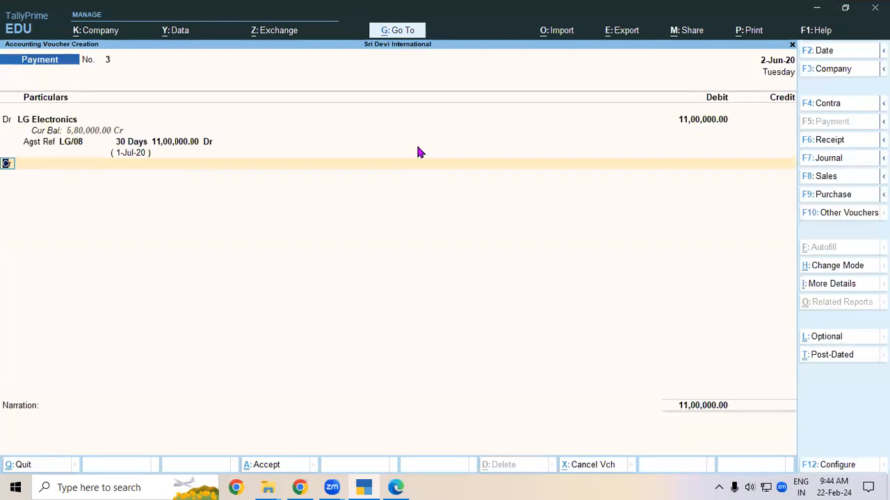
Credit Kotak Mahindra Bank A/C with 11,00,000 in the payment voucher.
key(Return)
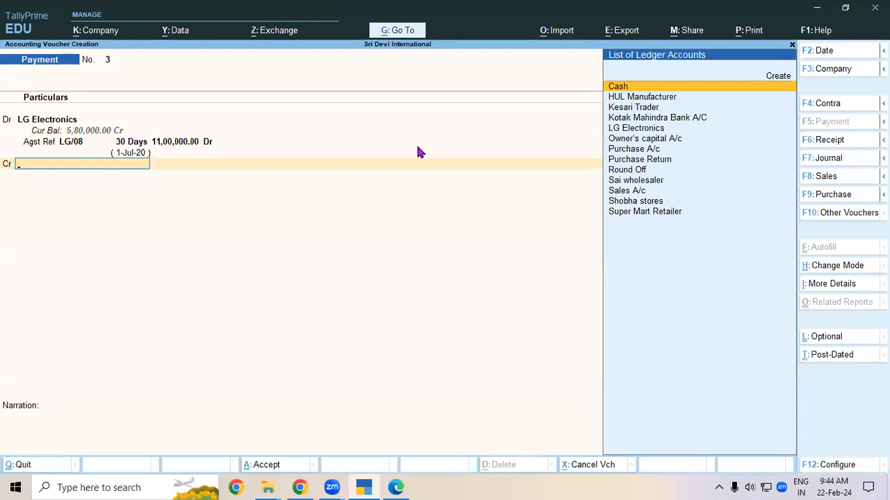
key(Down)
key(Down)
key(Down)
key(Return)
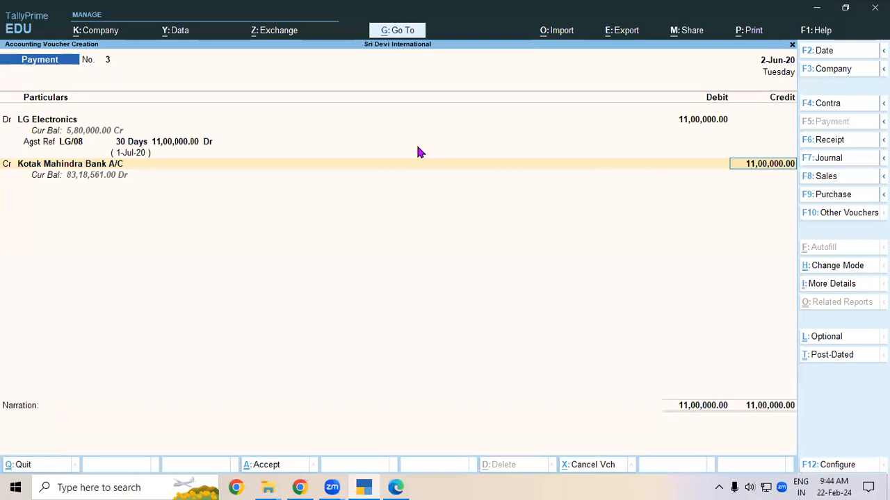
key(Return)
Allocate the bank payment as a Cheque with instrument number 100001, checked against the notes, and save the voucher without a narration.
key(Return)
key(Return)
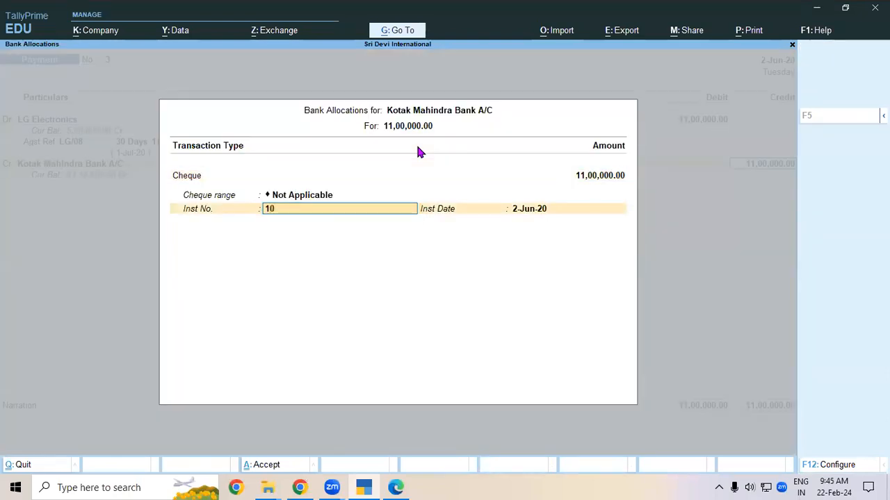
text(100001)
key(alt+Tab)
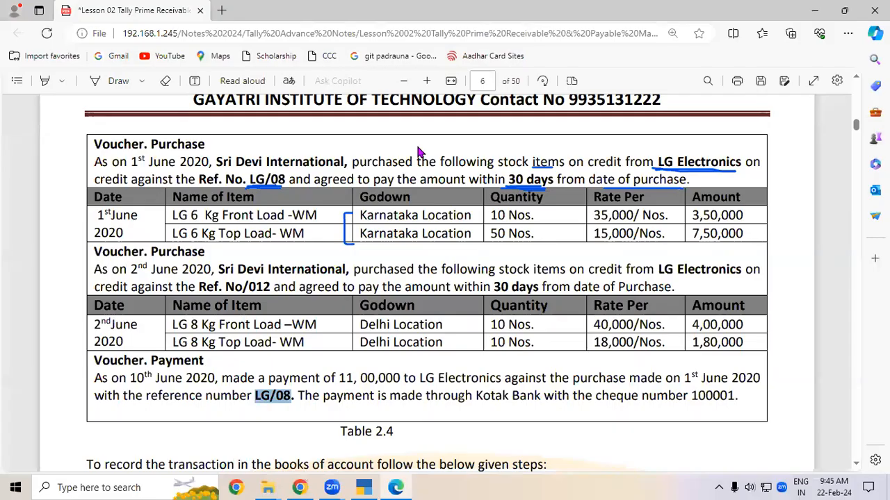
key(alt+Tab)
key(Return)
key(Return)
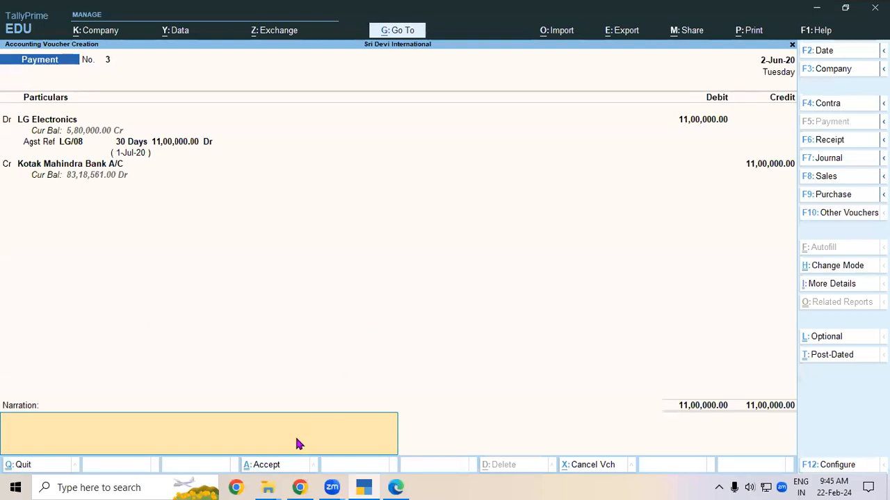
click(276, 465)
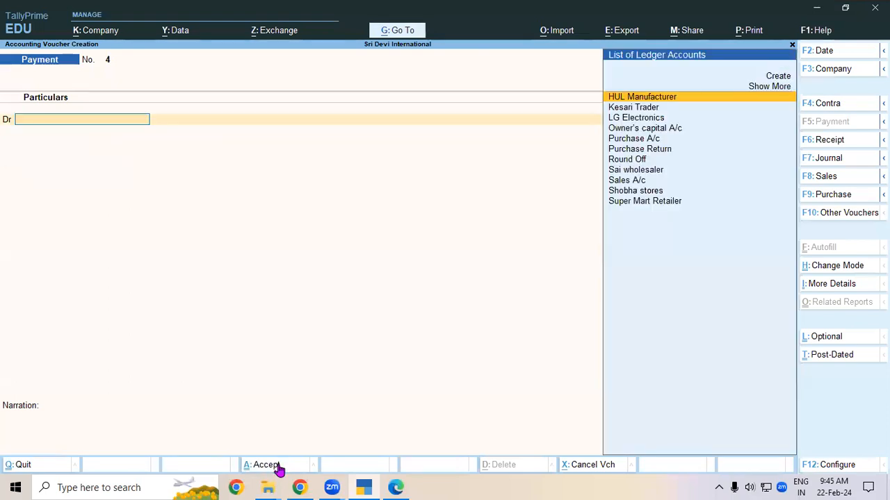
Look through the PDF notes from the LG Electronics purchase steps to the Bills Payable report instructions on page 10.
click(393, 488)
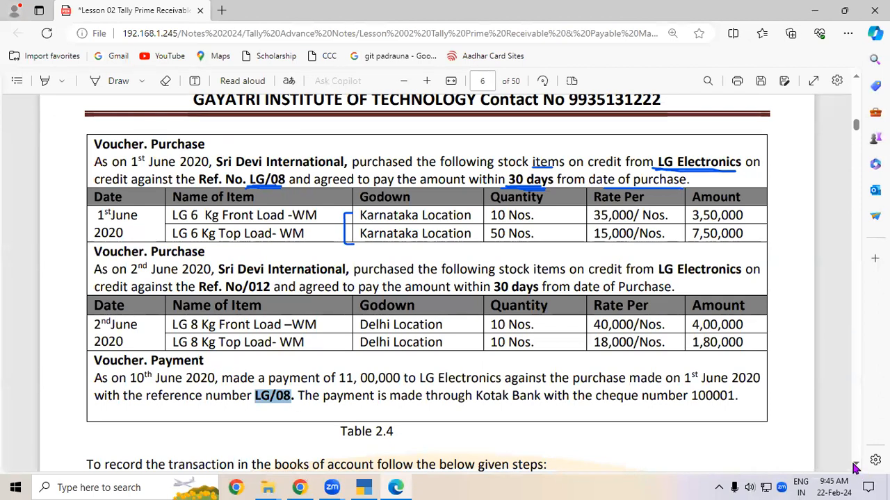
scroll(854, 467, down, 1)
scroll(854, 467, down, 10)
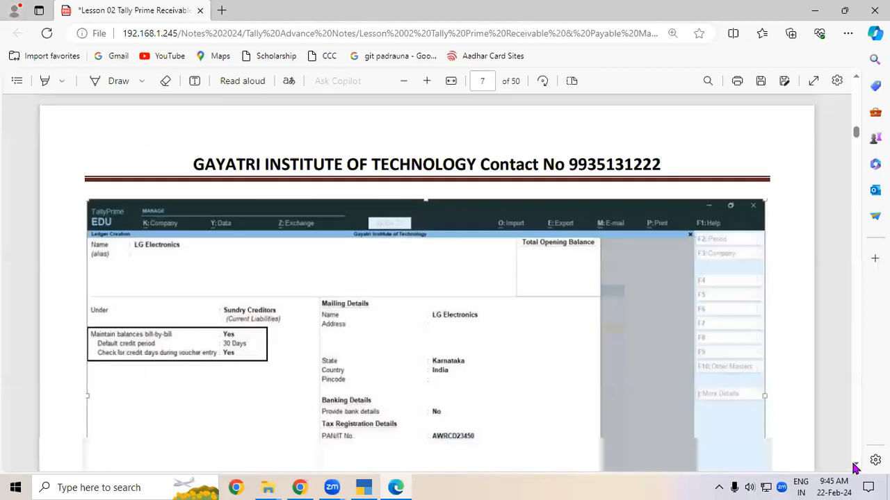
scroll(854, 467, down, 10)
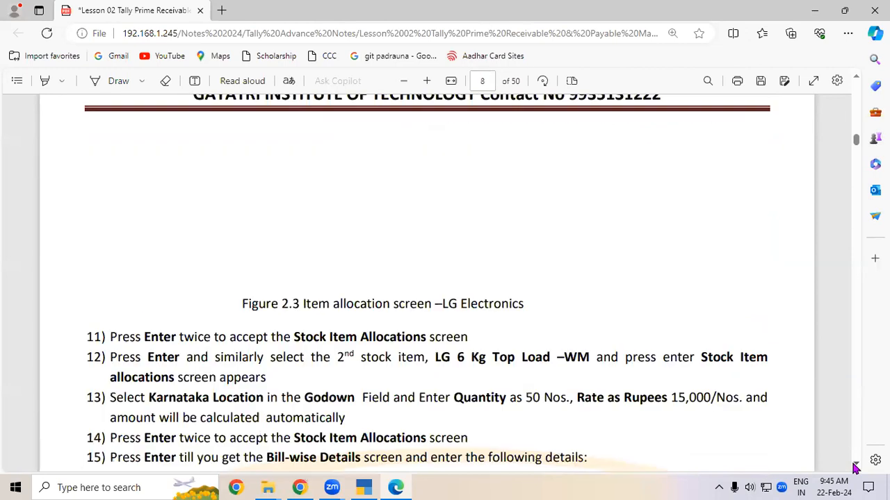
scroll(854, 467, down, 10)
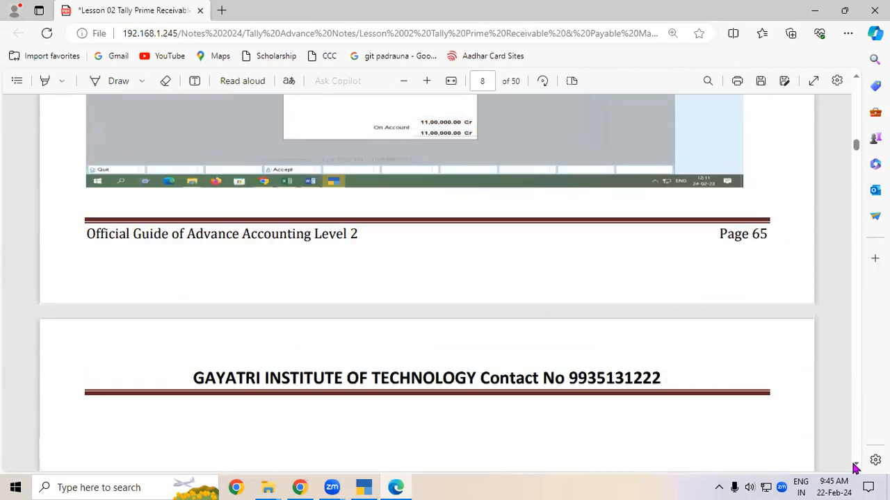
scroll(854, 467, down, 3)
scroll(854, 467, down, 10)
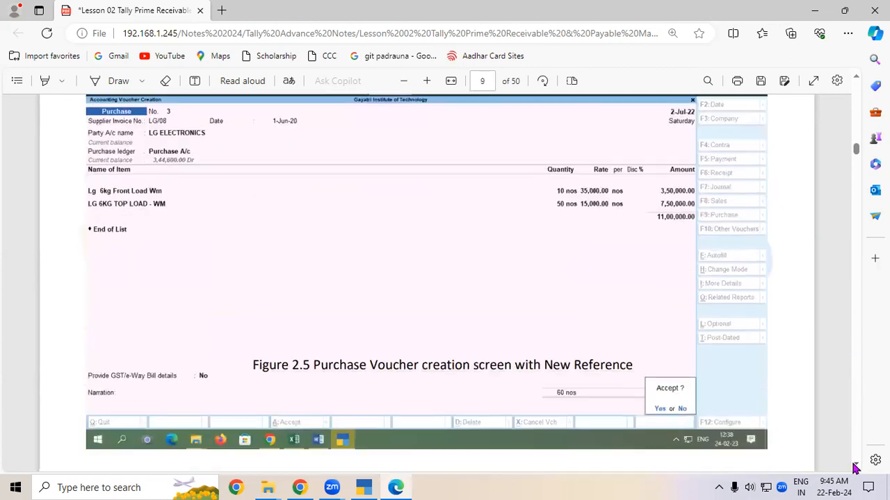
scroll(854, 467, down, 3)
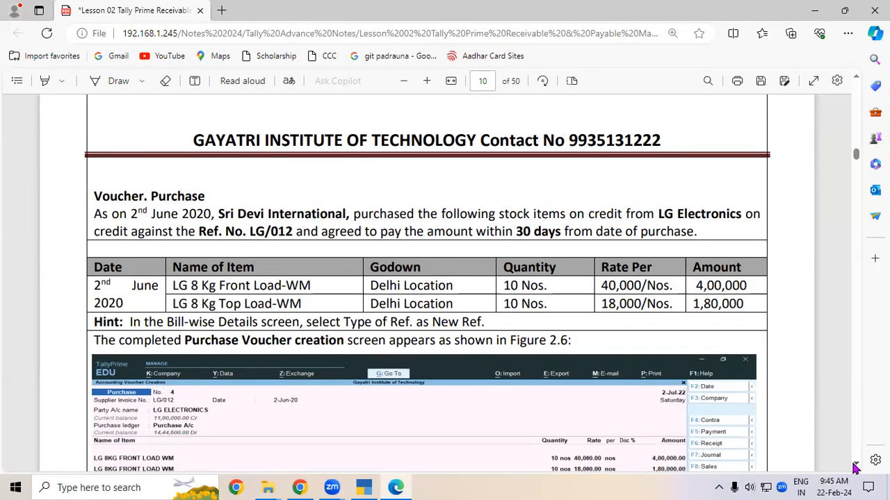
scroll(854, 467, down, 15)
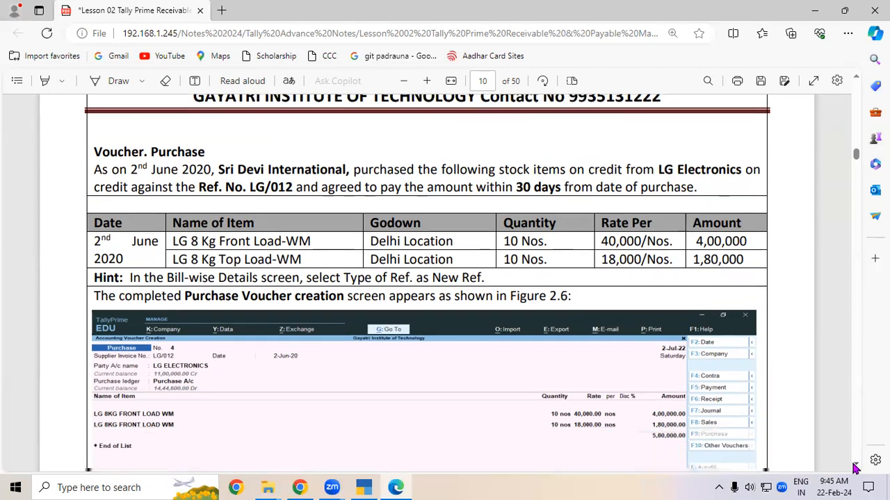
scroll(854, 467, down, 8)
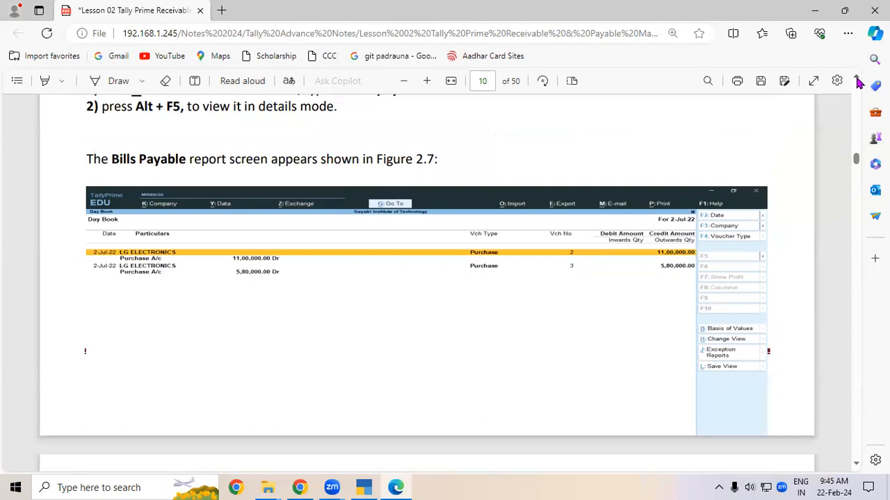
click(856, 77)
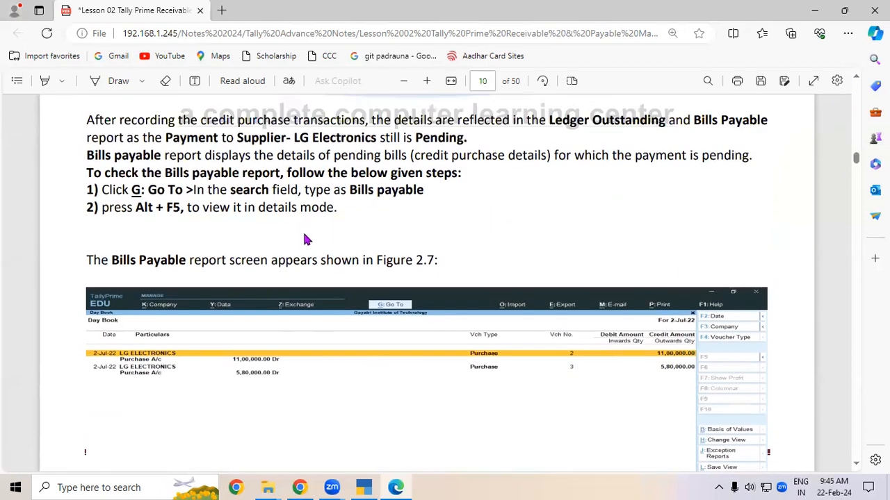
Delete LG Electronics payment voucher No. 3 from the TallyPrime Day Book and return to the Gateway of Tally.
click(364, 487)
key(Escape)
key(y)
key(Down)
key(Return)
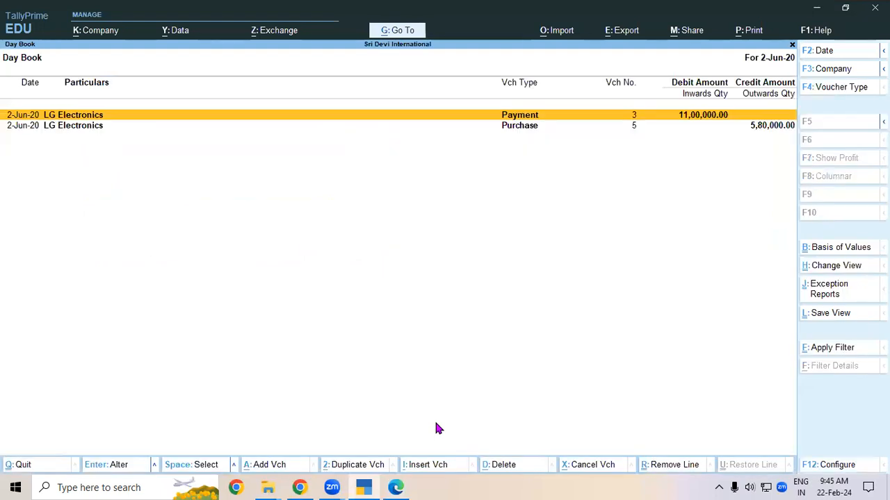
key(Return)
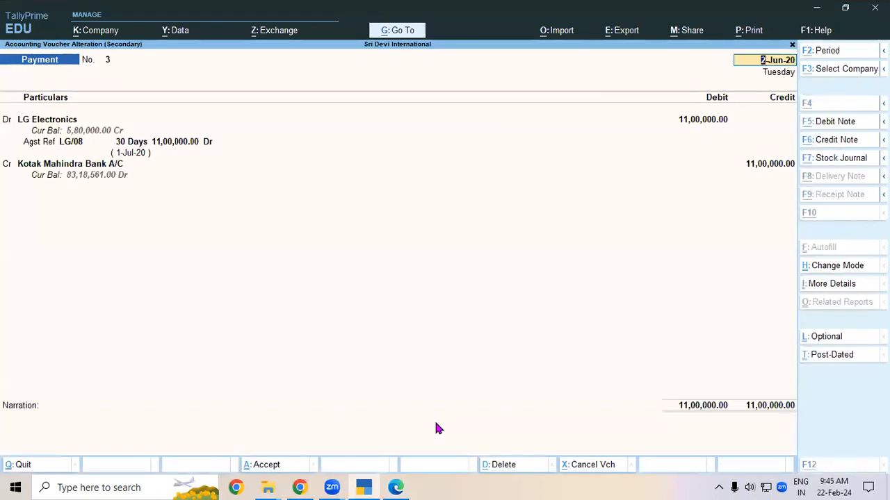
key(alt+d)
key(y)
key(Escape)
key(Escape)
key(n)
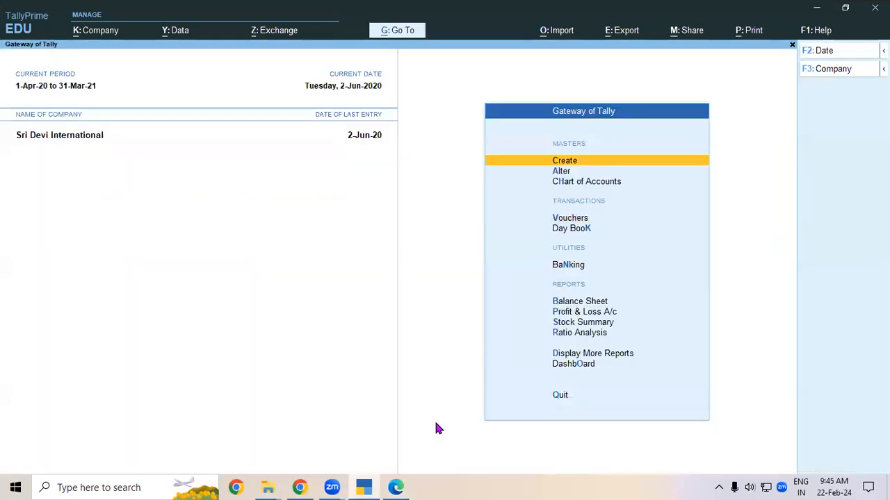
Enlarge page 10 of the PDF notes and underline the key phrases about credit purchases, Ledger Outstanding, Bills Payable and the pending LG Electronics payment.
click(396, 487)
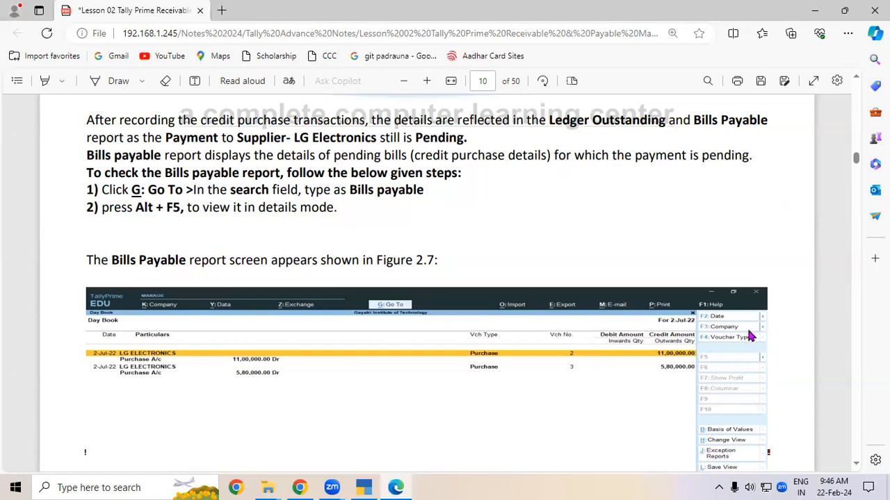
click(427, 80)
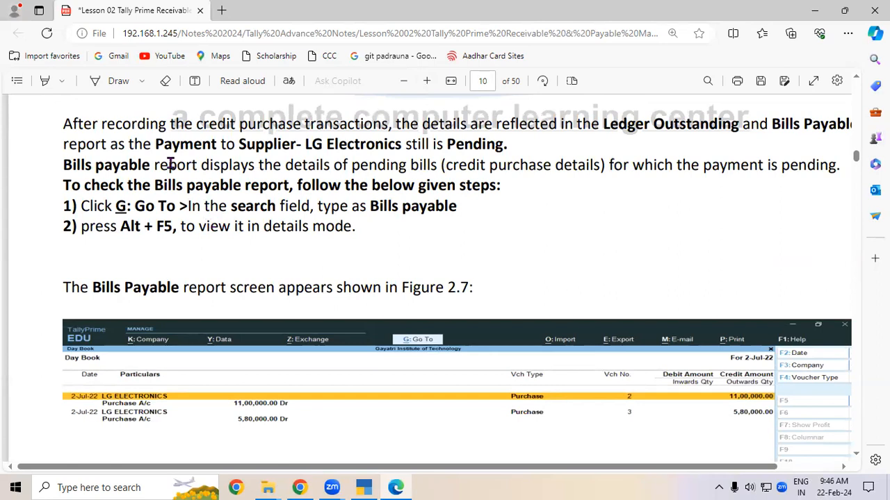
click(114, 81)
drag(197, 135, 368, 137)
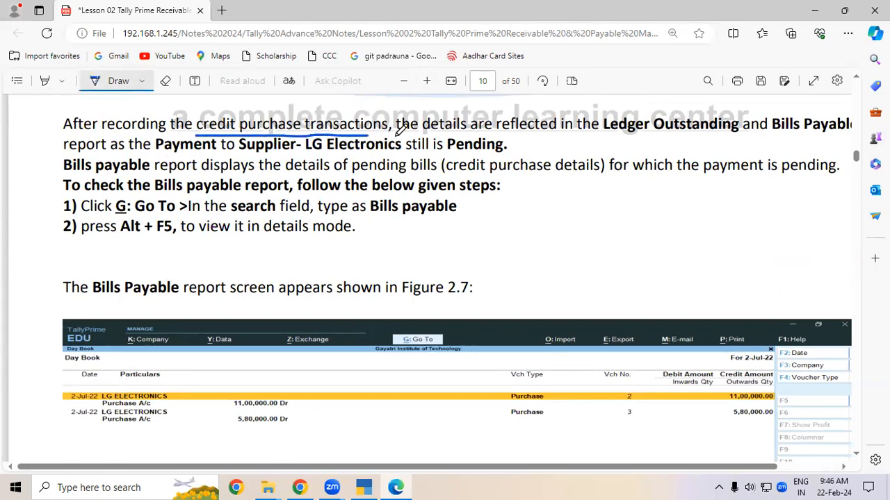
drag(520, 137, 851, 136)
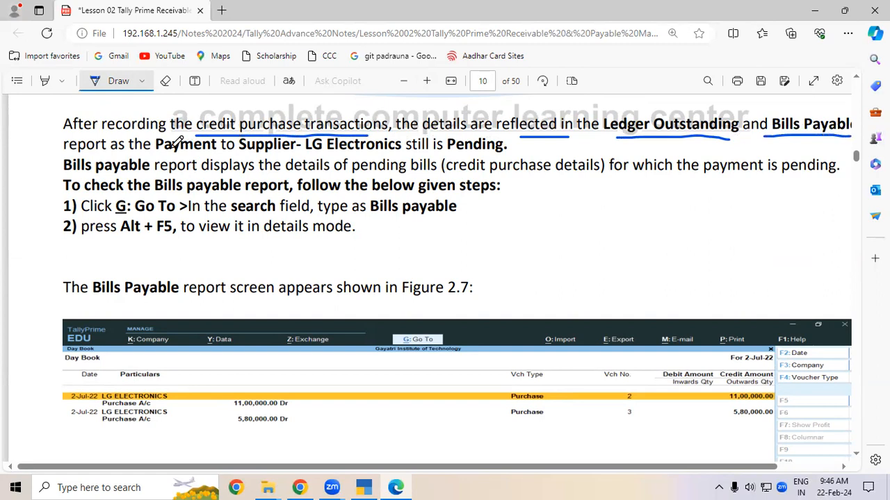
drag(157, 154, 490, 154)
drag(426, 471, 456, 471)
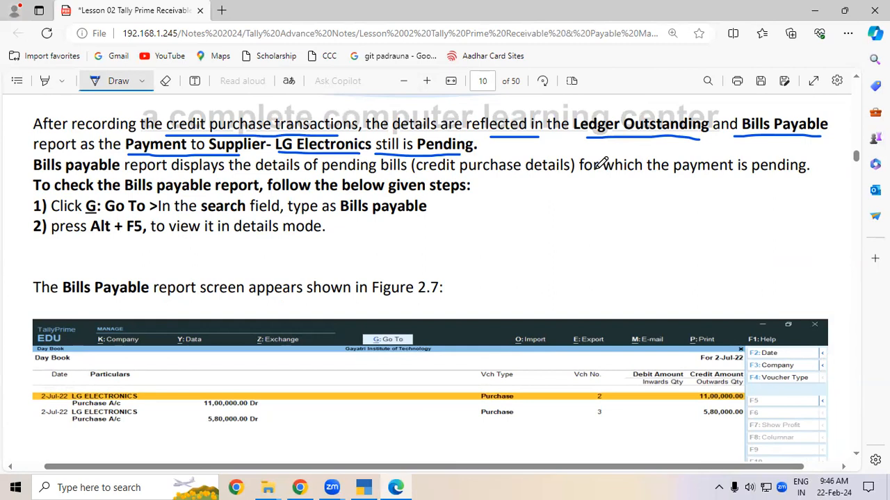
drag(579, 137, 705, 136)
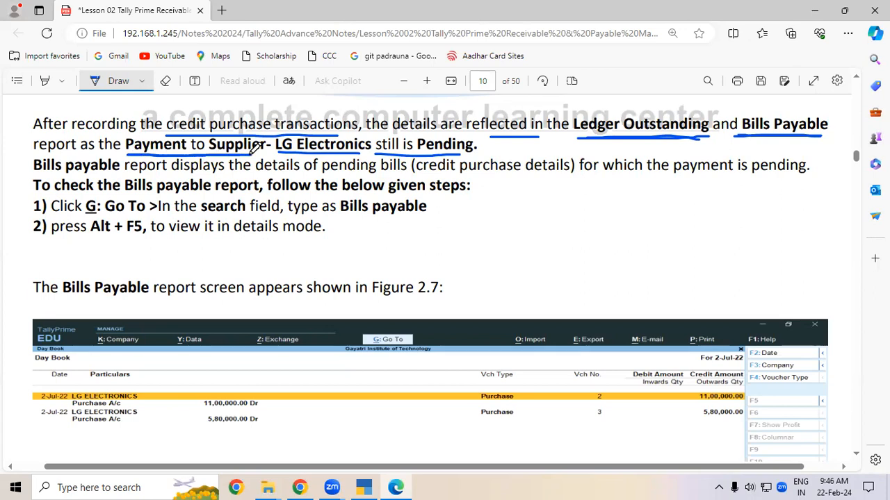
Underline "Bills payable" in the report description and "Go To" and "Bills payable" in the first instruction for checking the report.
drag(35, 174, 111, 172)
drag(85, 217, 141, 217)
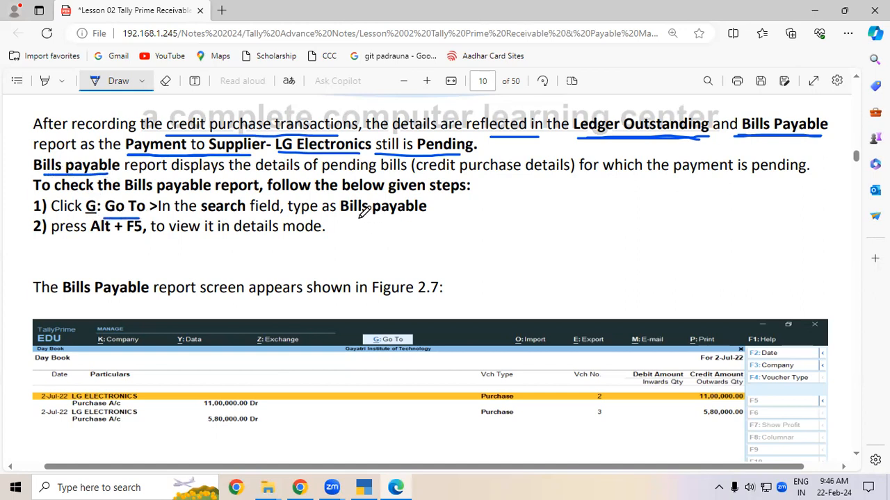
drag(340, 217, 427, 217)
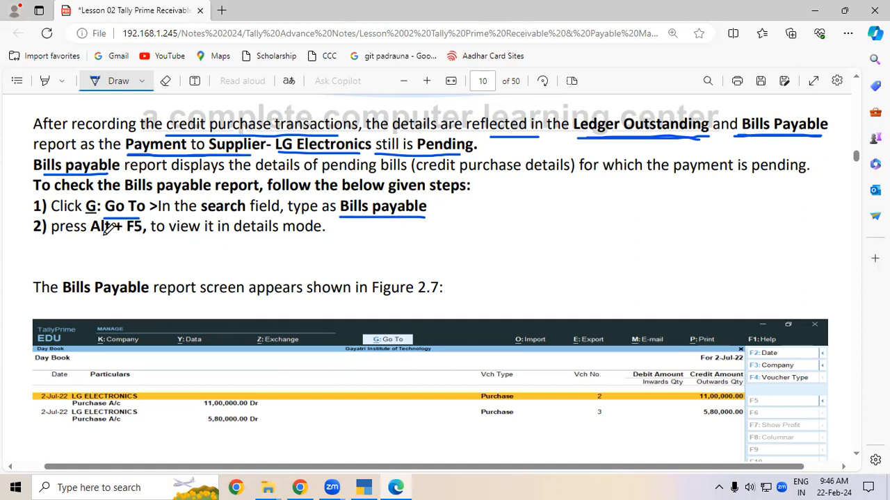
Underline "Alt + F5" in the PDF instructions, and open TallyPrime's Bills Payable report to examine the two pending LG Electronics bills.
drag(92, 237, 143, 237)
click(363, 487)
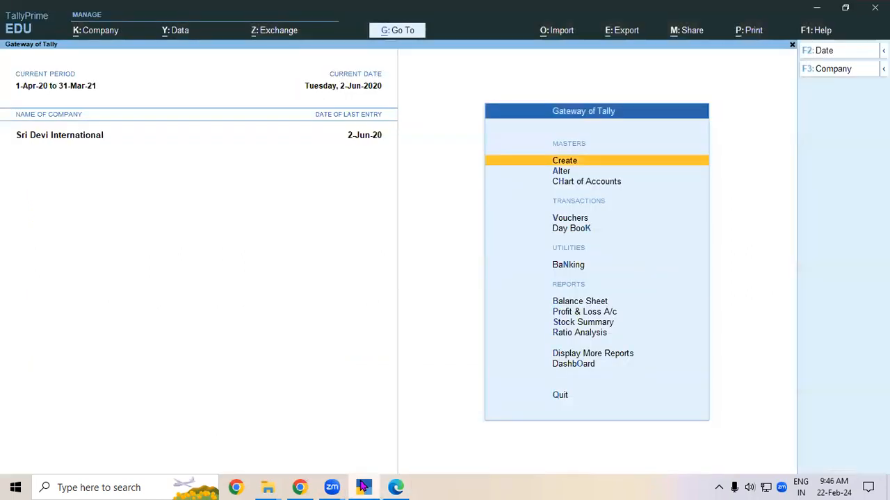
key(alt+g)
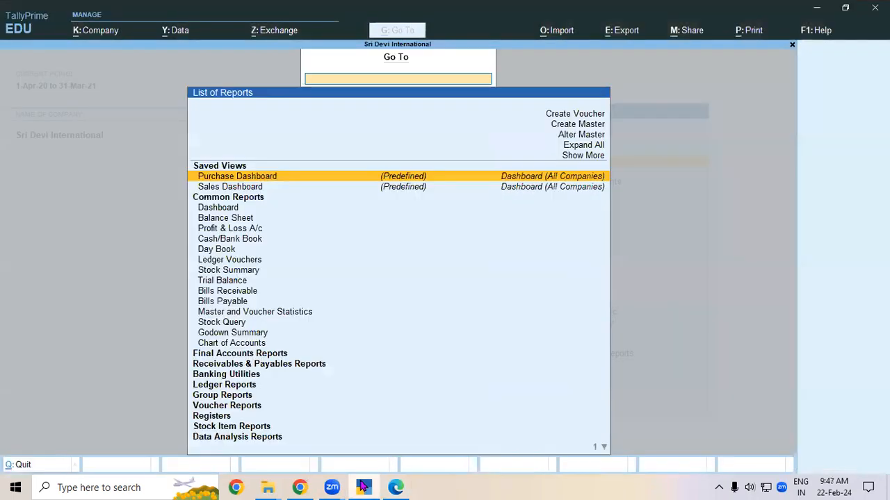
text(Bil)
key(Down)
key(Return)
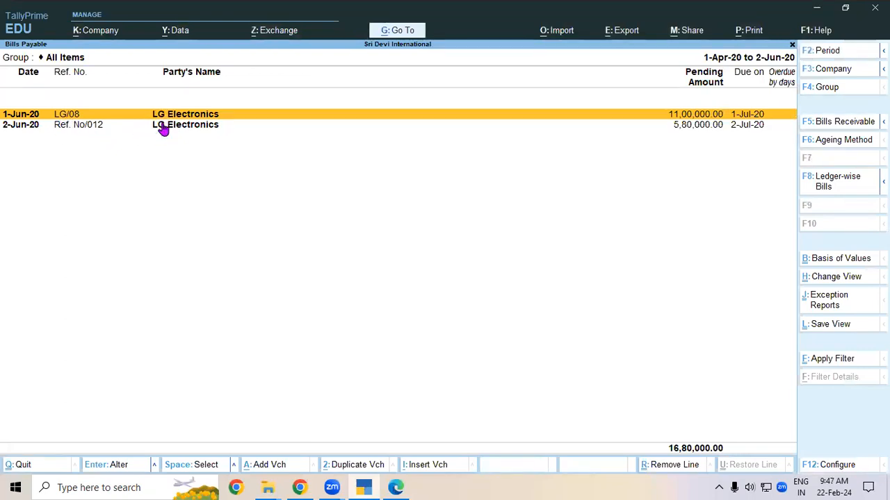
click(672, 128)
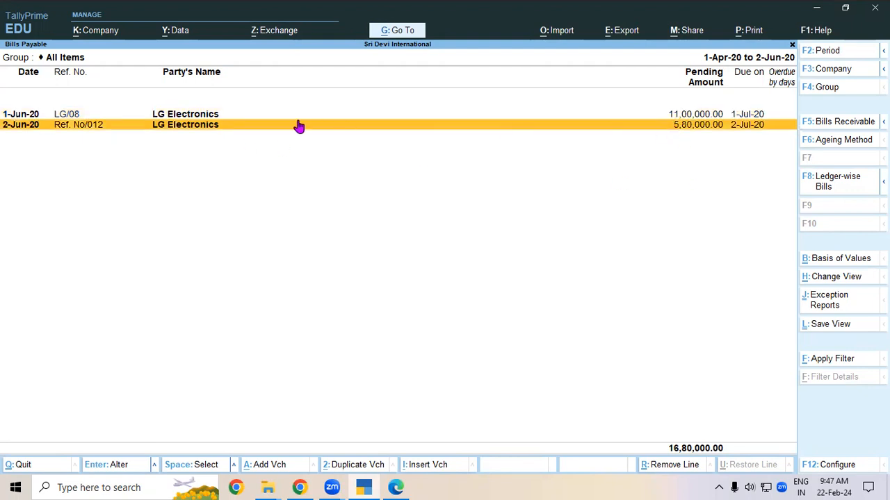
click(229, 118)
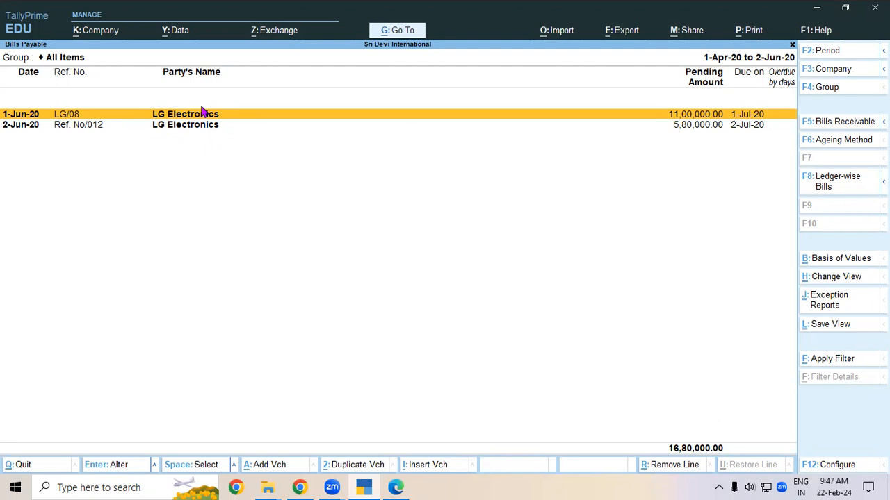
Show the Bills Payable report in detailed mode, examine the purchase and item lines of bill LG/08, and return to the Gateway of Tally.
key(alt)
key(alt+F5)
key(alt+F5)
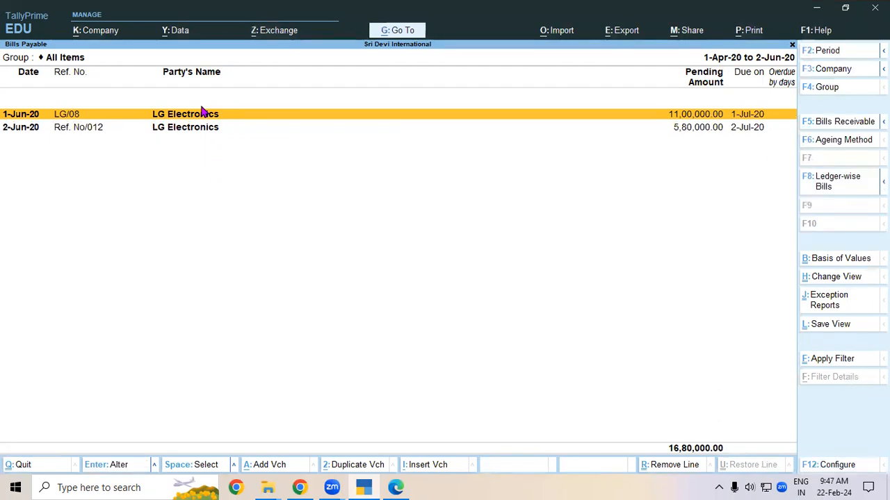
key(alt+F5)
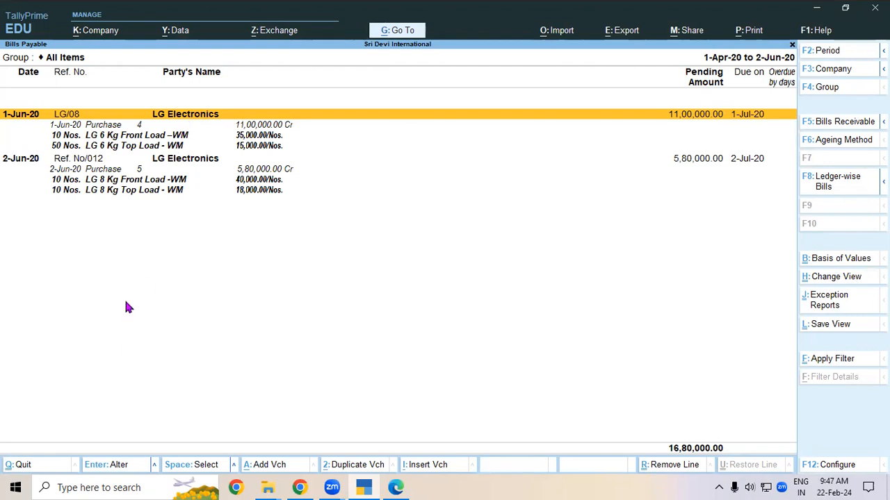
click(63, 130)
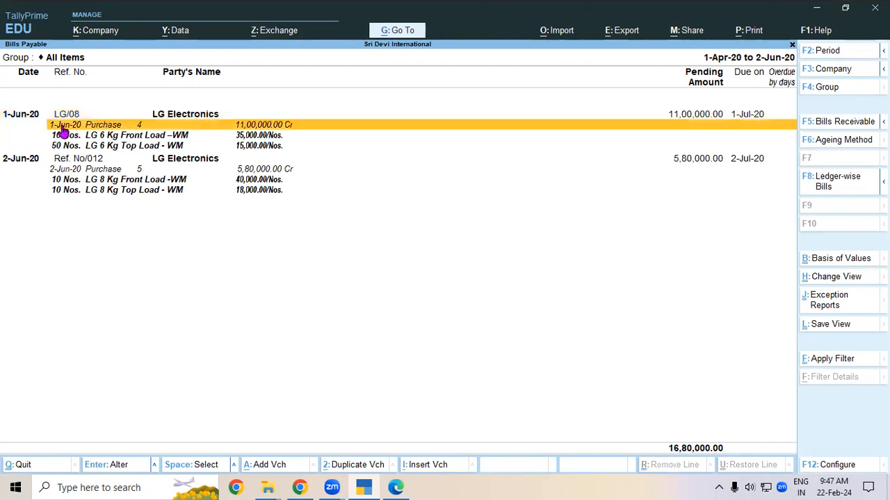
click(97, 137)
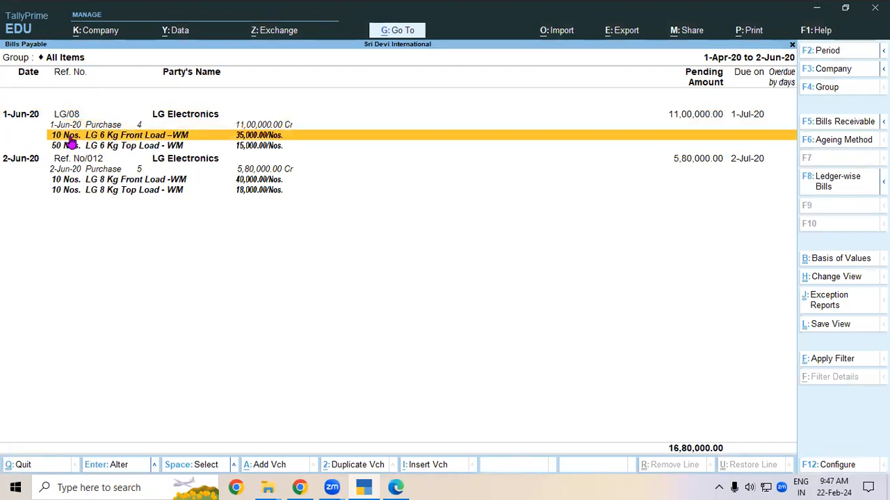
click(75, 147)
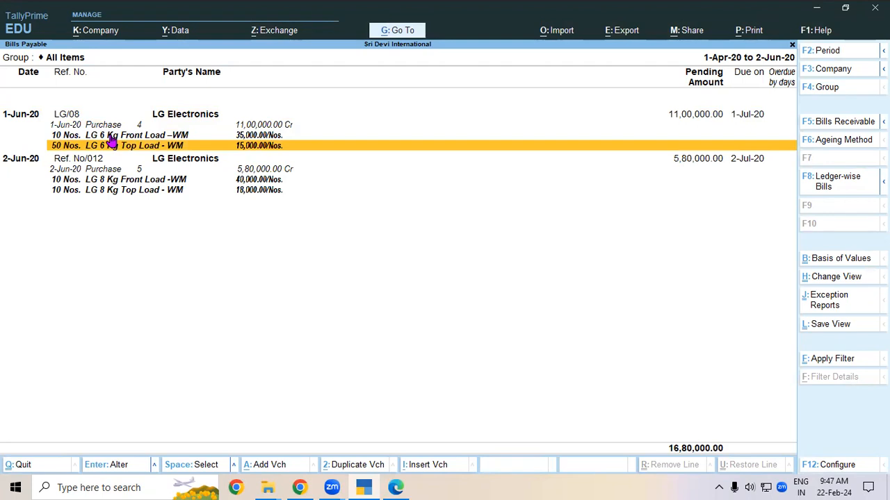
key(Escape)
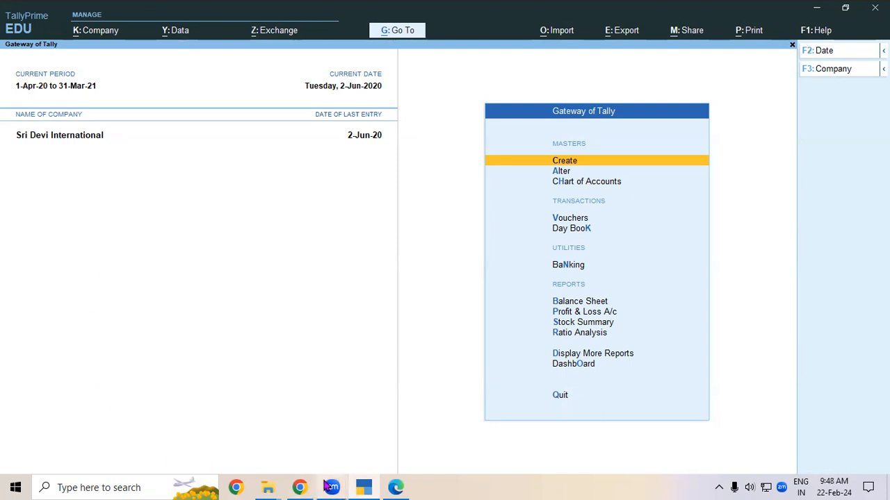
On page 11 of the PDF notes, underline "Figure 2.7", "total bills payable", "supplier" and "with transaction details" in the first observation.
click(389, 487)
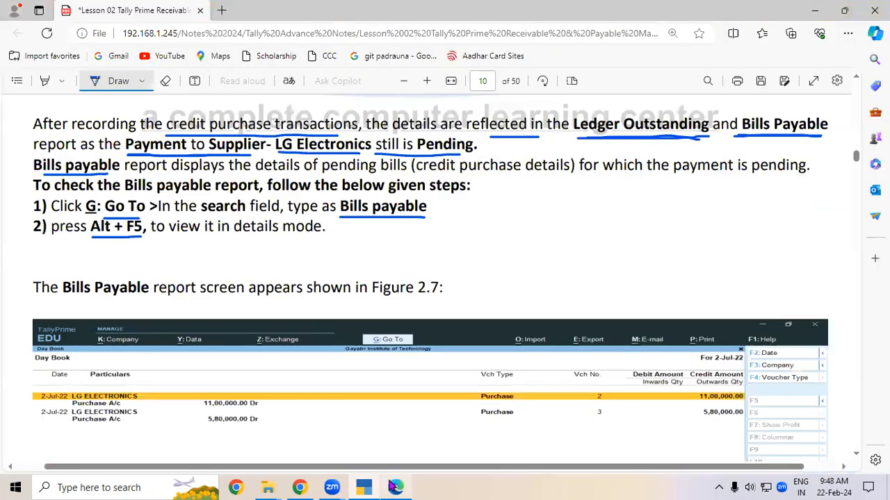
click(857, 455)
scroll(859, 459, down, 10)
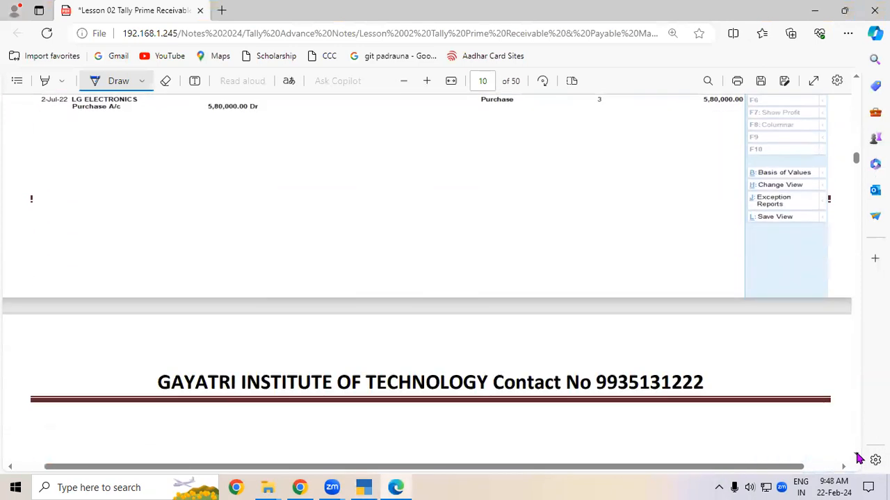
scroll(859, 458, down, 1)
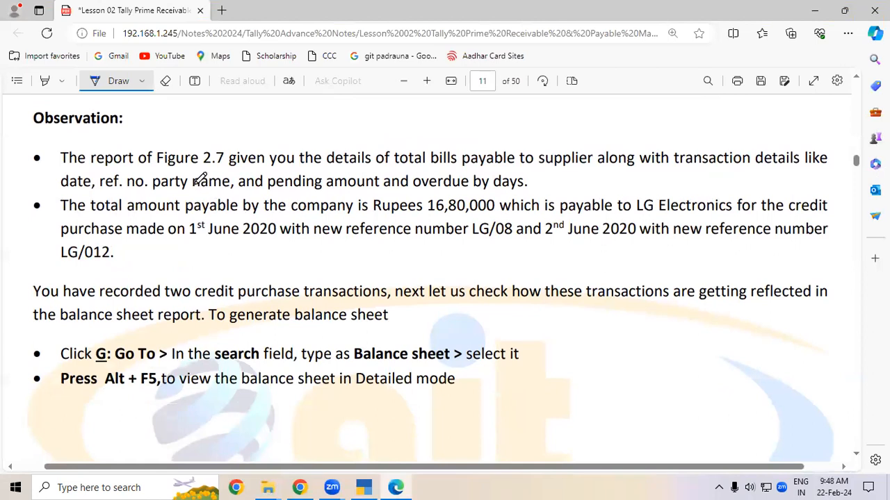
drag(157, 167, 222, 166)
drag(410, 169, 584, 175)
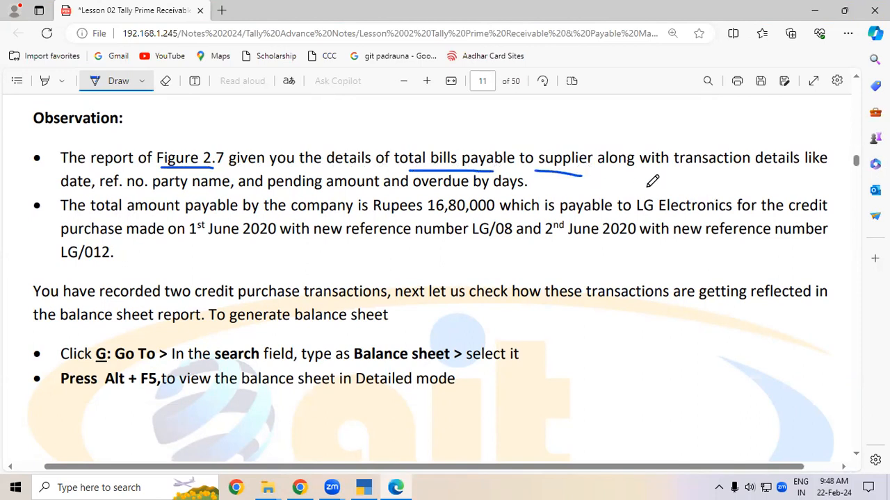
drag(643, 173, 789, 172)
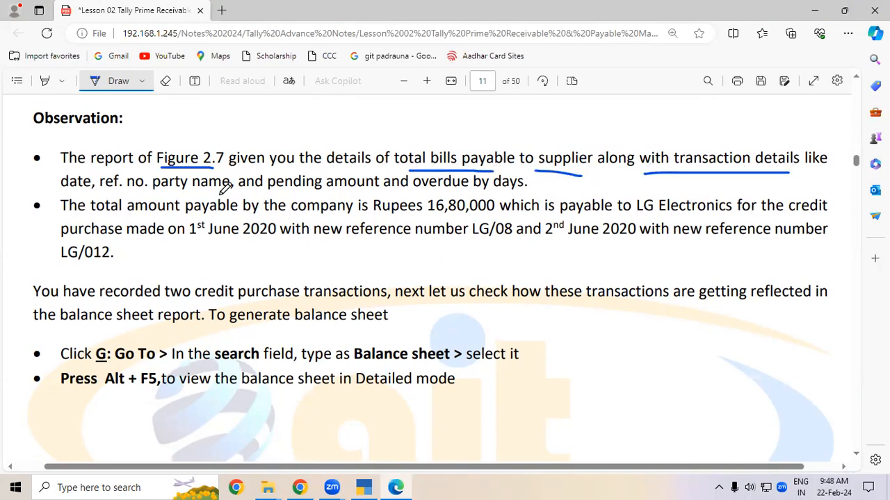
Underline date, ref. no., party name, pending amount, overdue by days and the 16,80,000 payable in the observations, and switch back to TallyPrime.
drag(57, 188, 201, 188)
drag(268, 187, 354, 187)
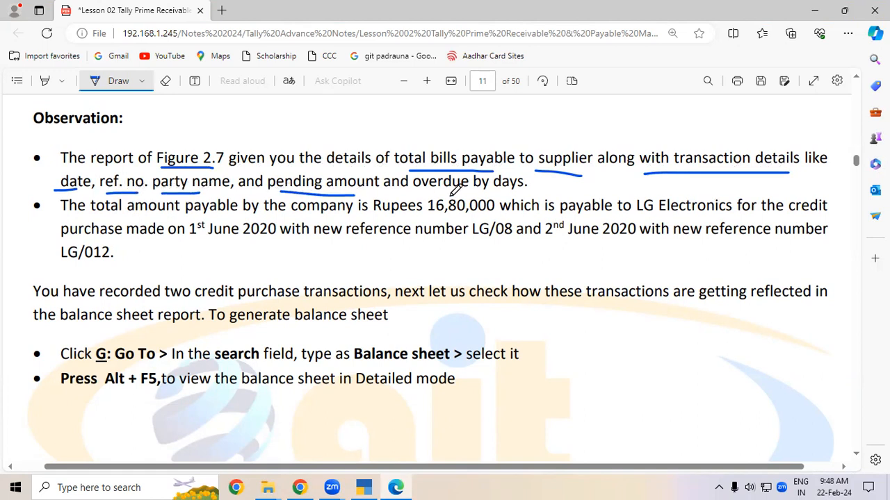
drag(414, 187, 495, 186)
drag(427, 216, 492, 216)
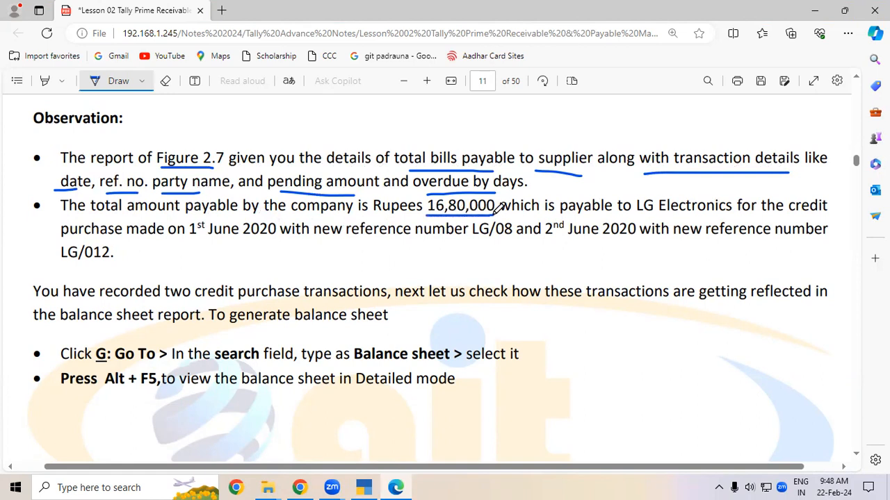
click(364, 487)
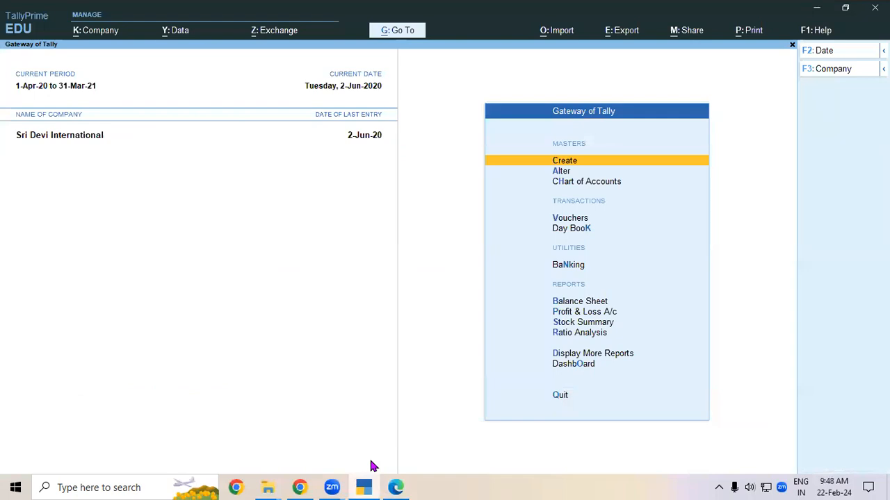
key(alt+g)
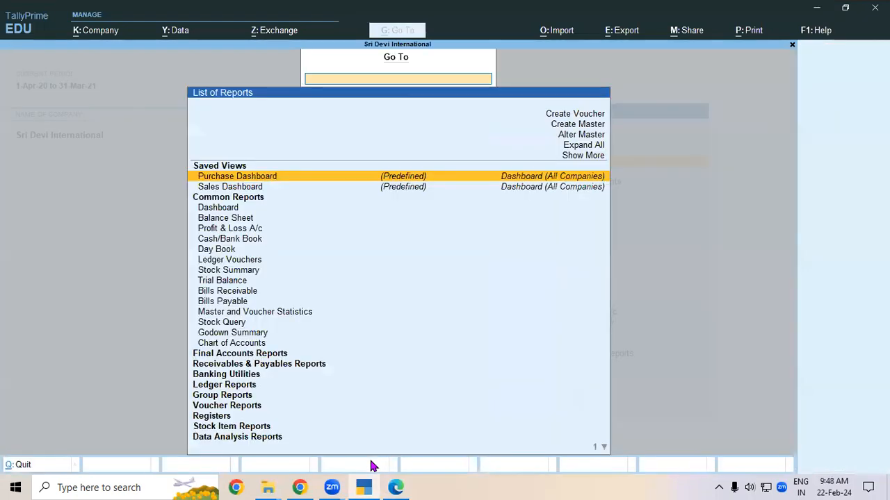
text(Bi)
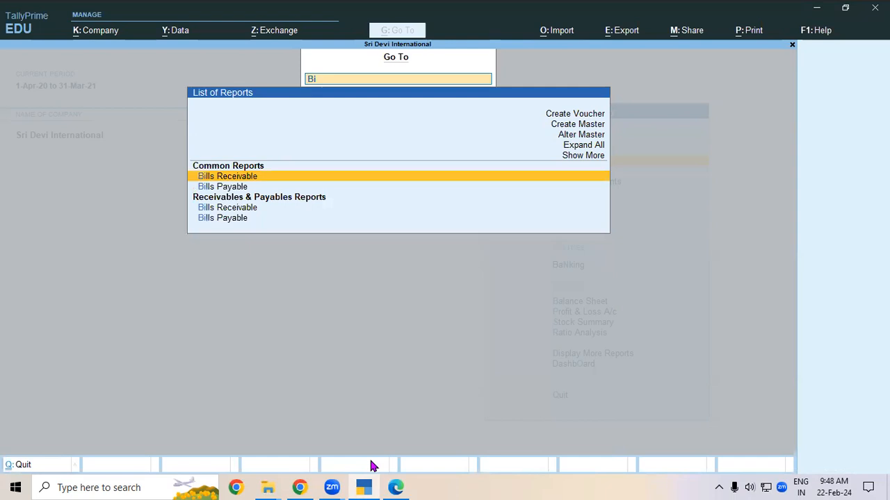
key(Return)
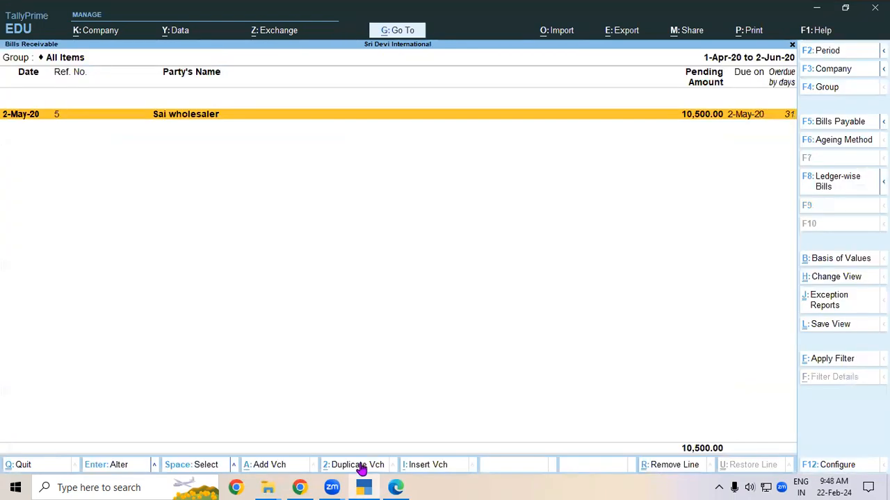
key(Escape)
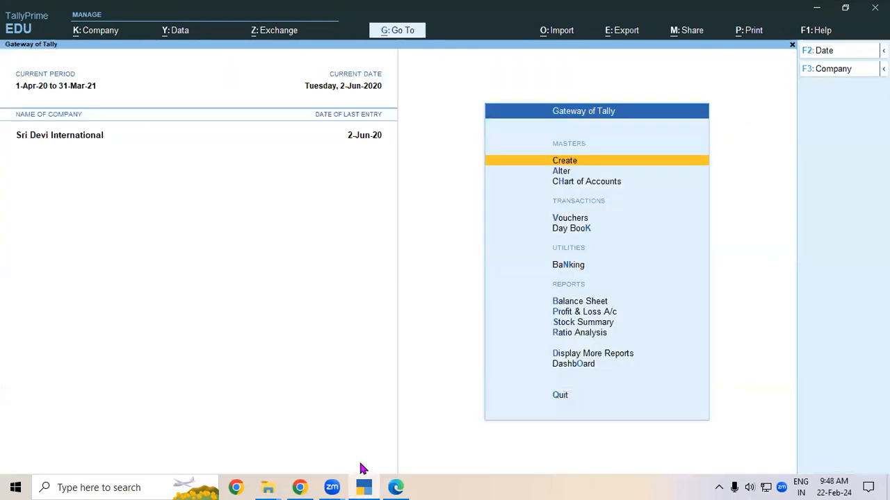
Open the Bills Payable report to check the total amount payable to LG Electronics.
key(alt+g)
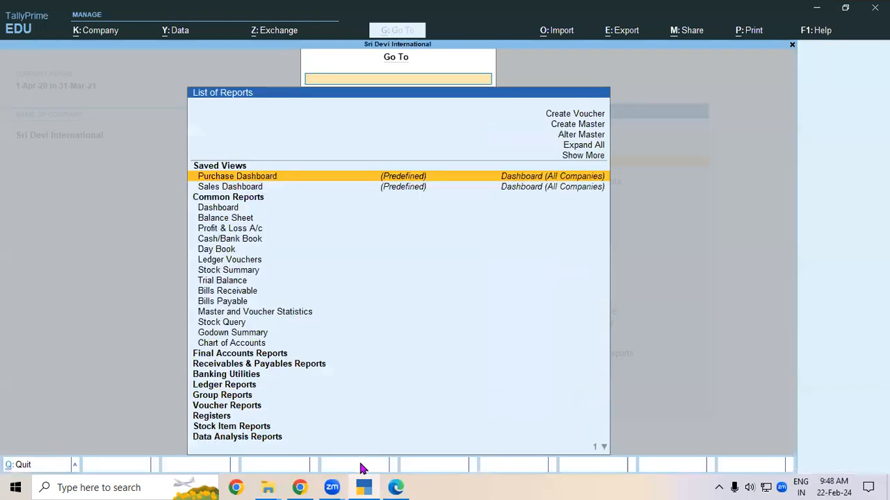
text(Bil)
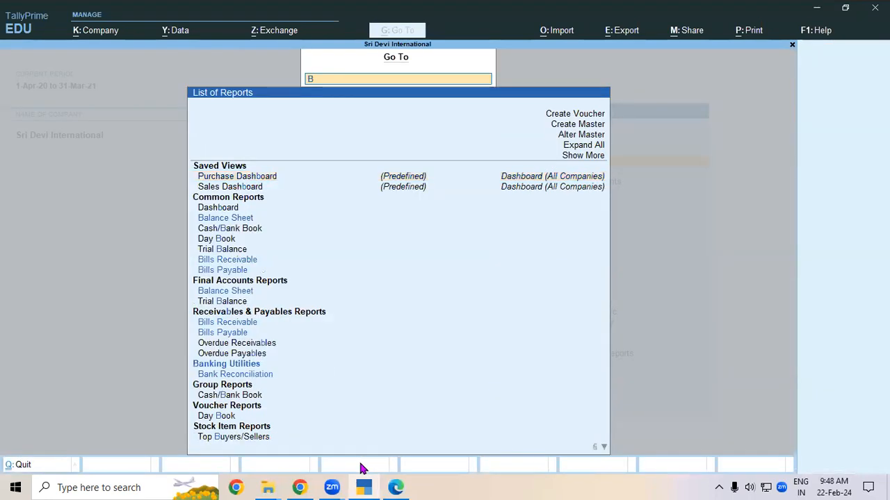
key(Down)
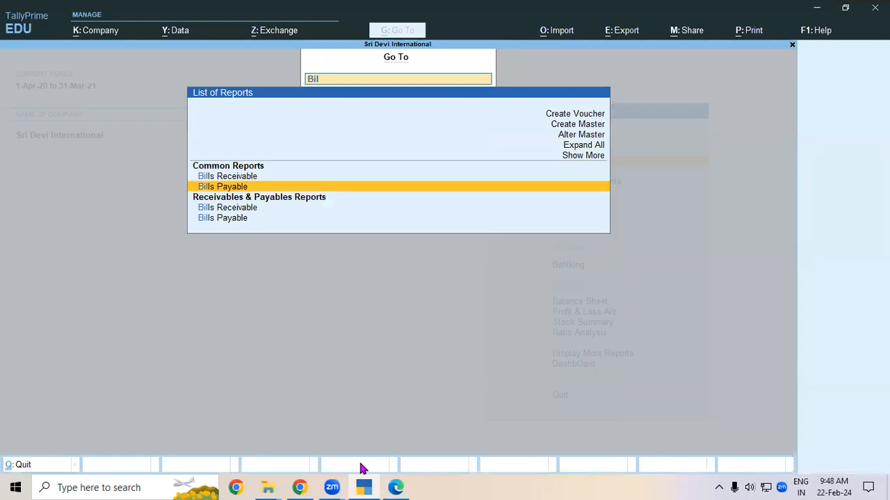
key(Return)
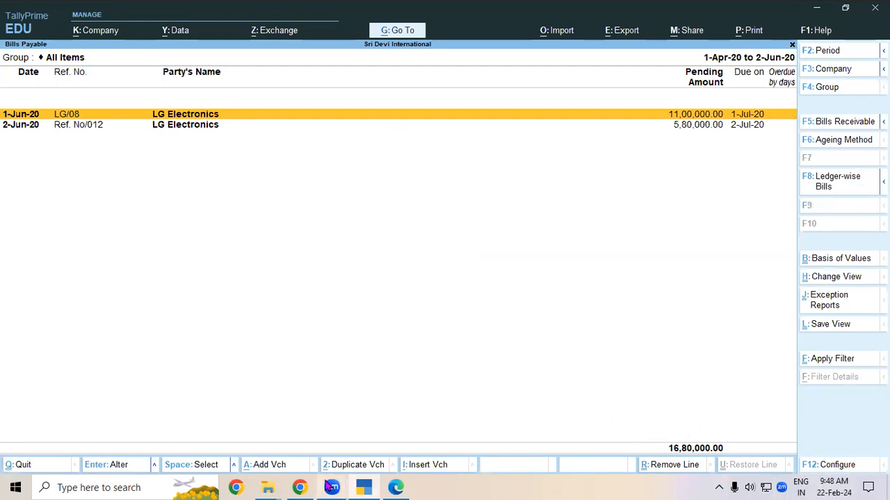
Return to the PDF notes, underline "balance sheet report" in the paragraph below the observations, and look through the pages that follow.
click(397, 487)
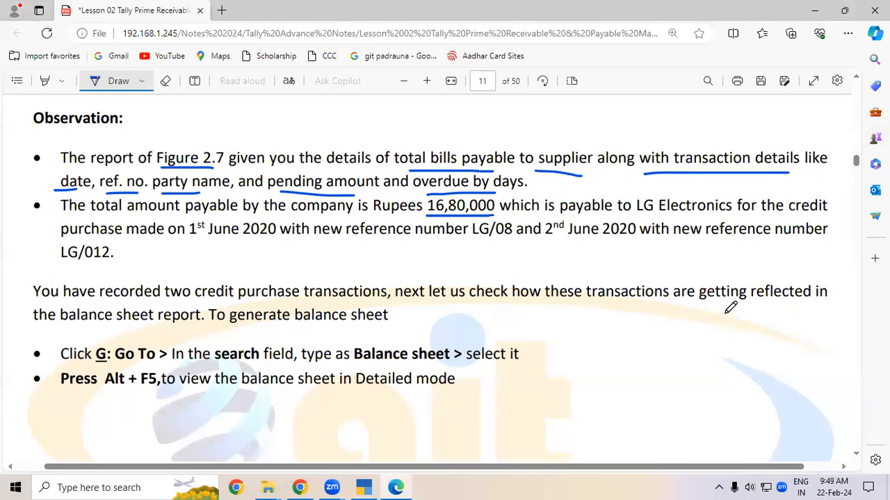
drag(80, 329, 200, 329)
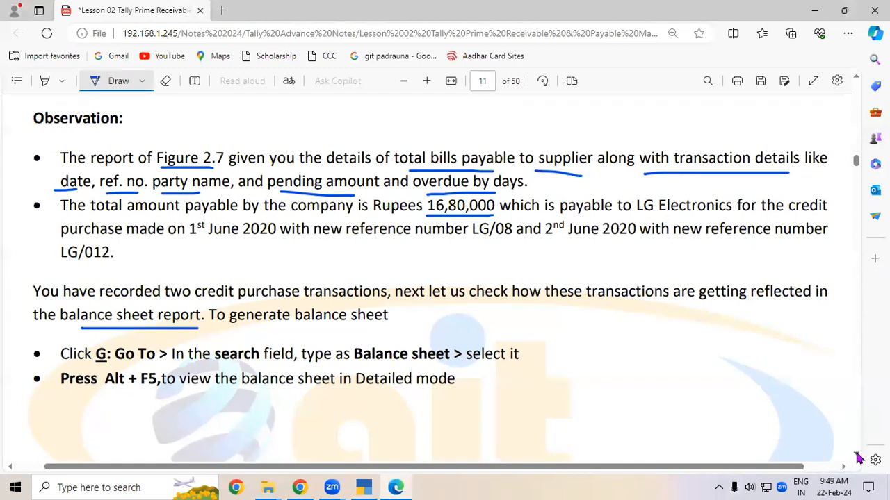
scroll(857, 450, down, 5)
scroll(859, 458, down, 10)
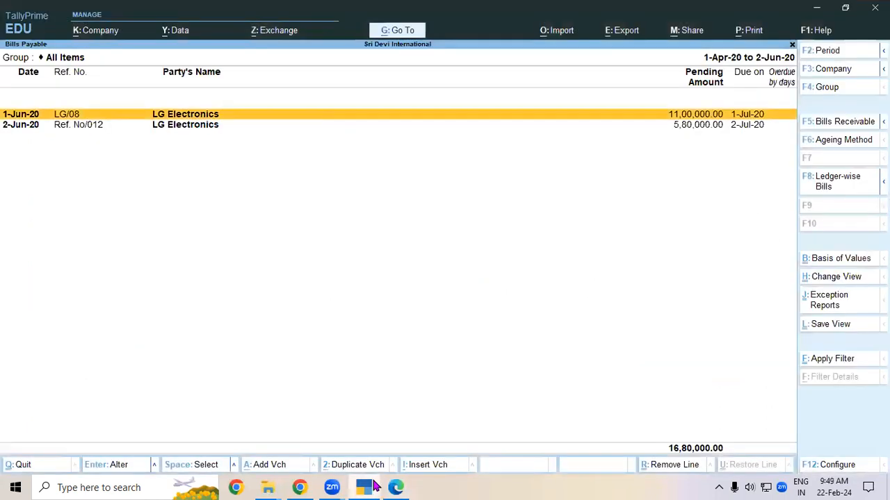
Open the Balance Sheet in TallyPrime in detailed mode and examine the Current Liabilities and Sundry Creditors amounts.
click(373, 486)
key(Escape)
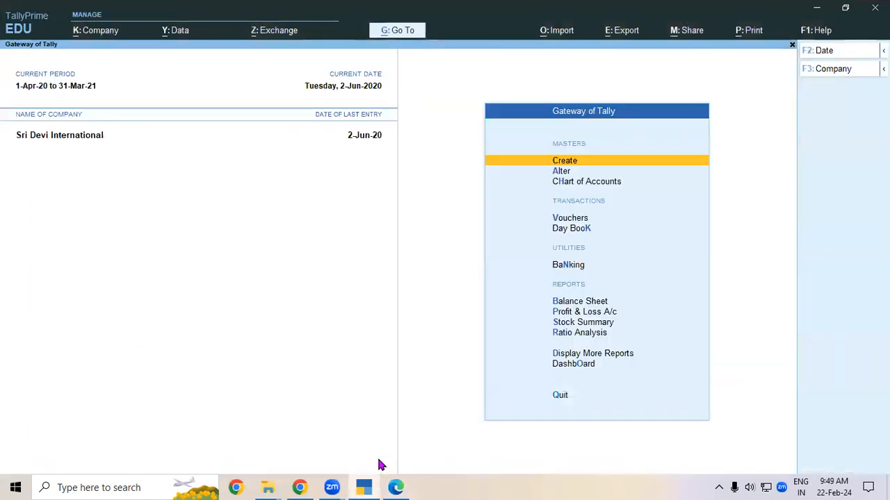
key(b)
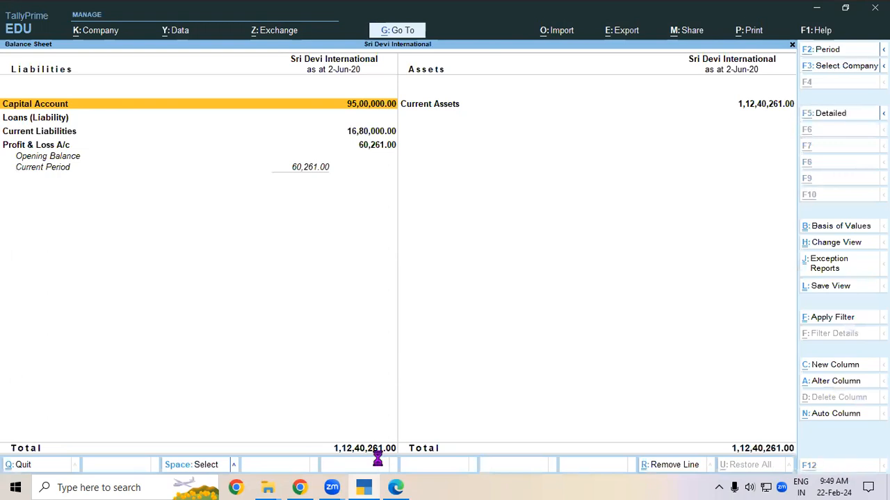
key(alt+F5)
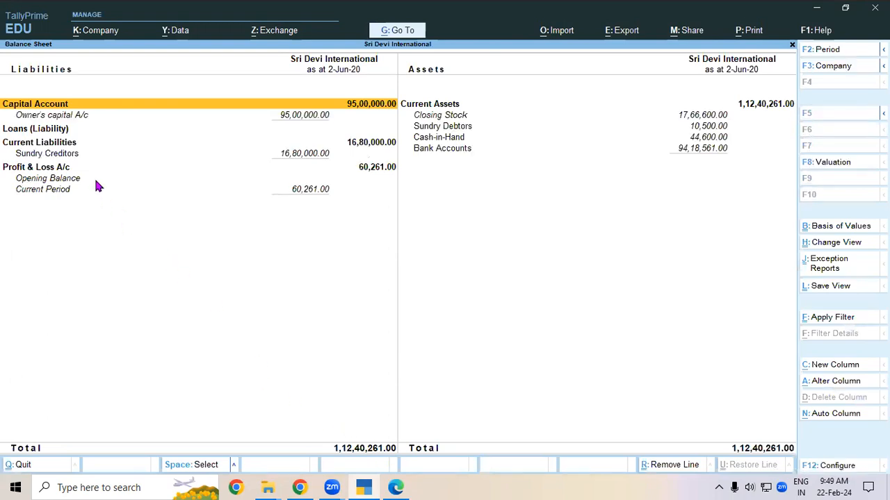
click(61, 144)
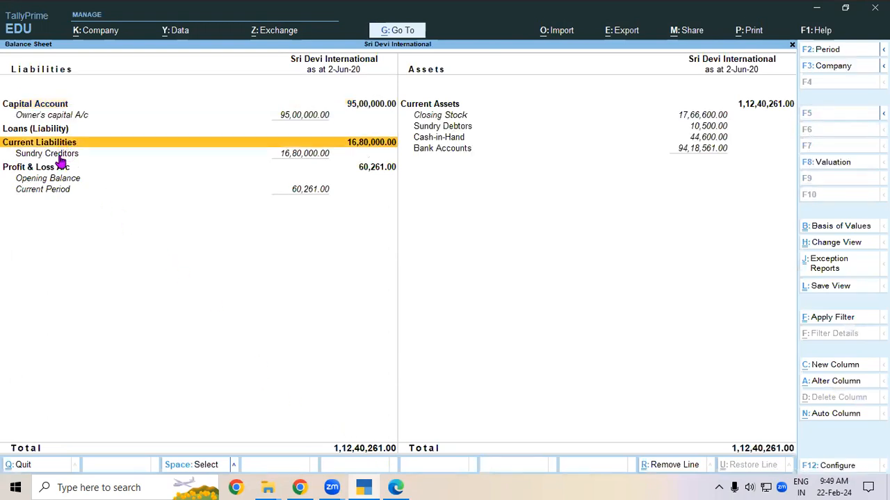
click(60, 156)
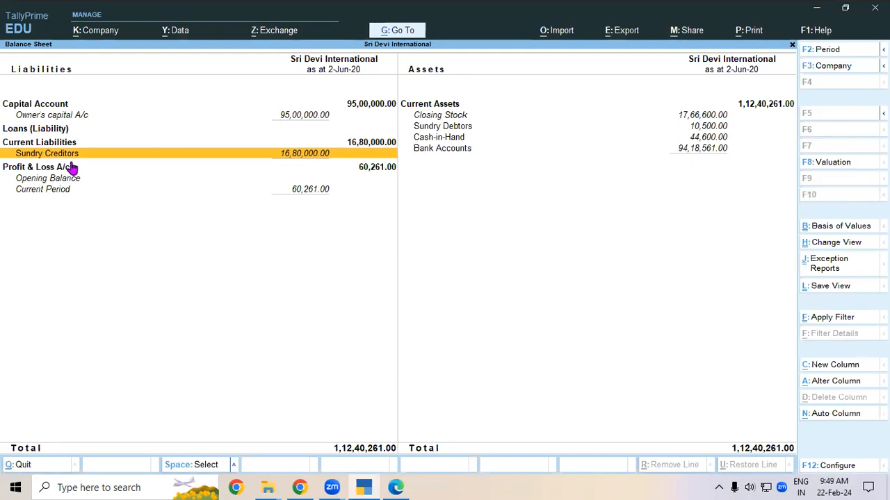
Examine the Sundry Creditors amount under Current Liabilities and open its group summary to check the LG Electronics balance.
click(55, 143)
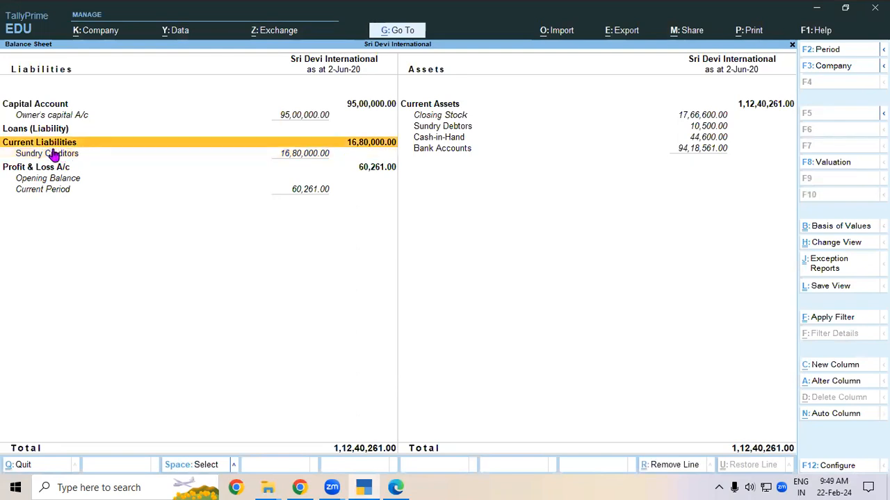
click(53, 154)
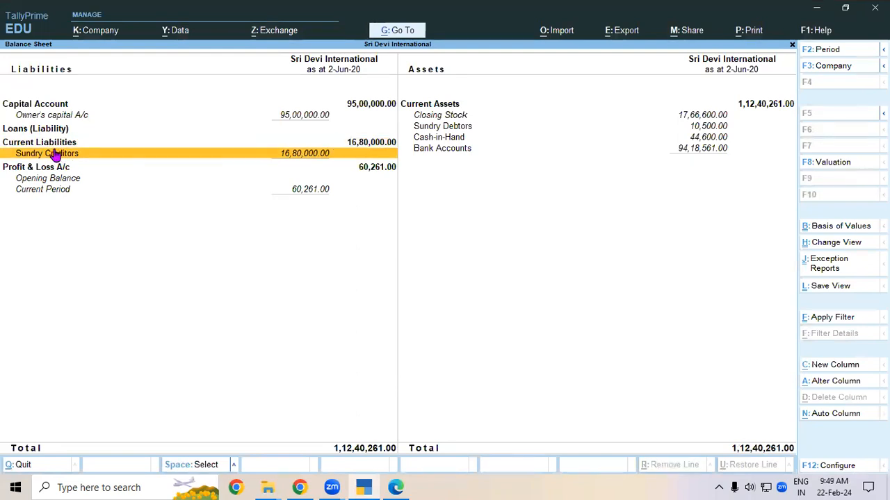
click(306, 154)
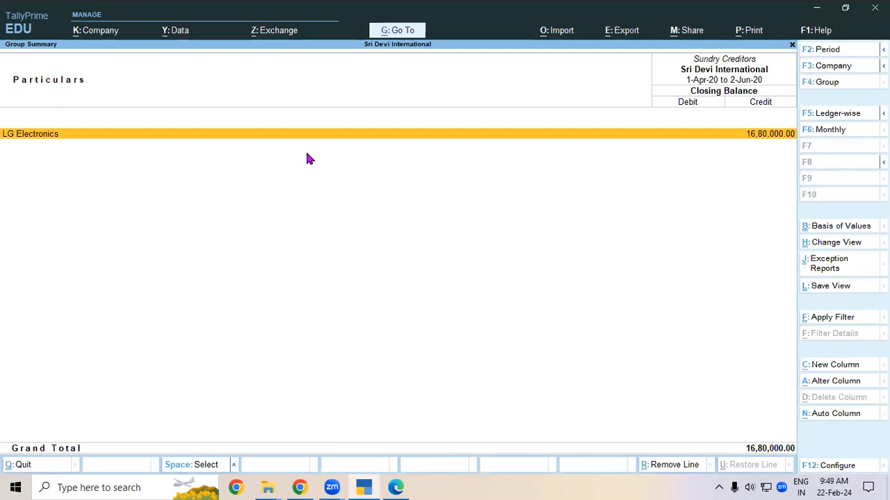
key(Escape)
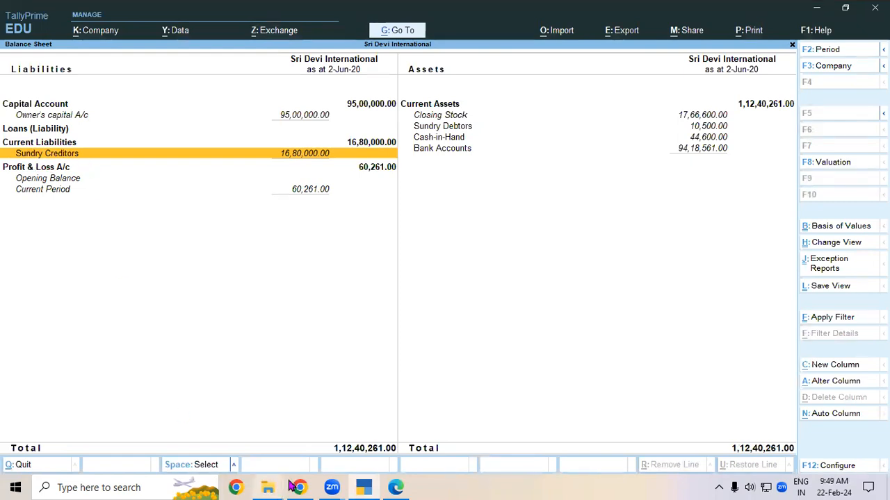
Return to the PDF notes, underline "Adjustment" in the Step 3 heading, and read through the payment voucher and Bills Payable instructions.
click(390, 487)
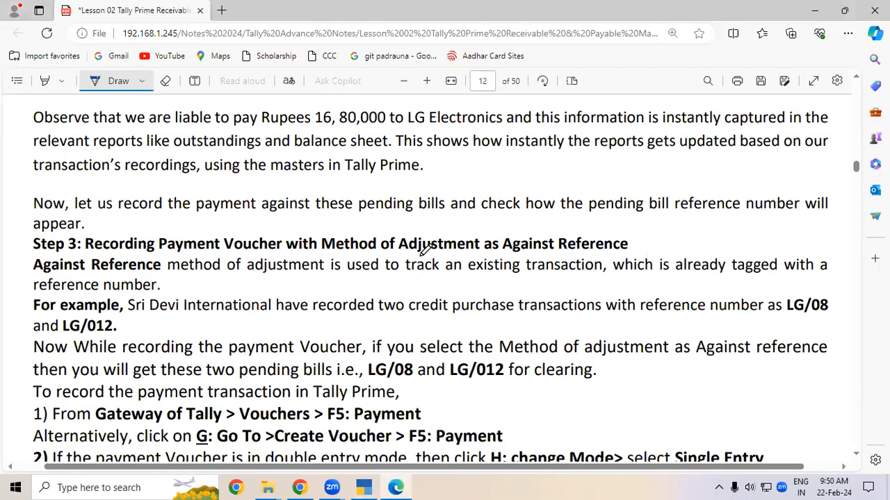
drag(439, 257, 484, 256)
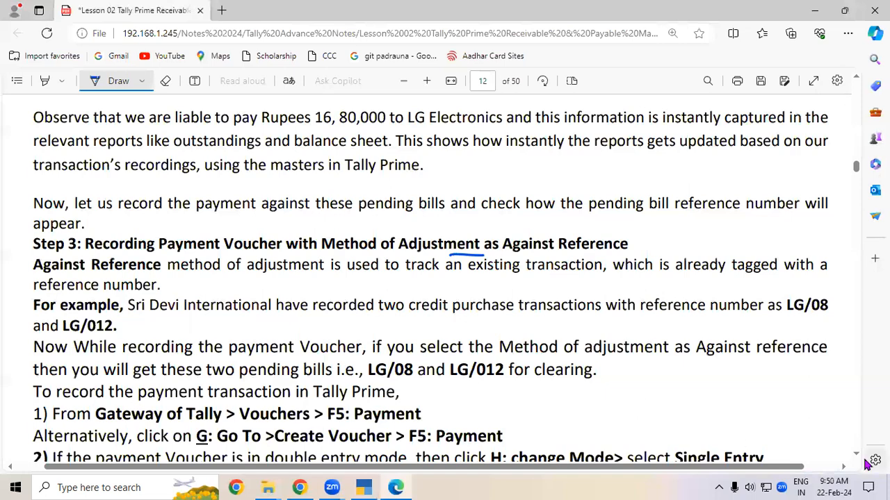
scroll(856, 458, down, 4)
scroll(856, 458, down, 10)
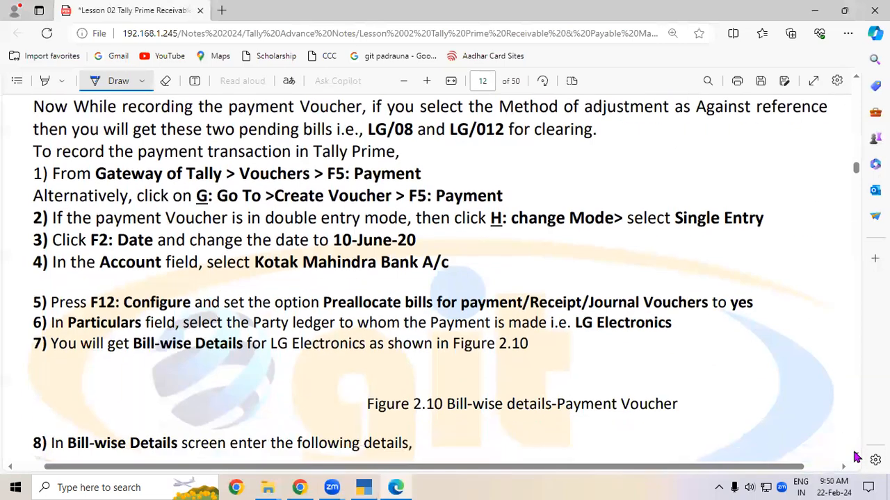
scroll(857, 458, down, 4)
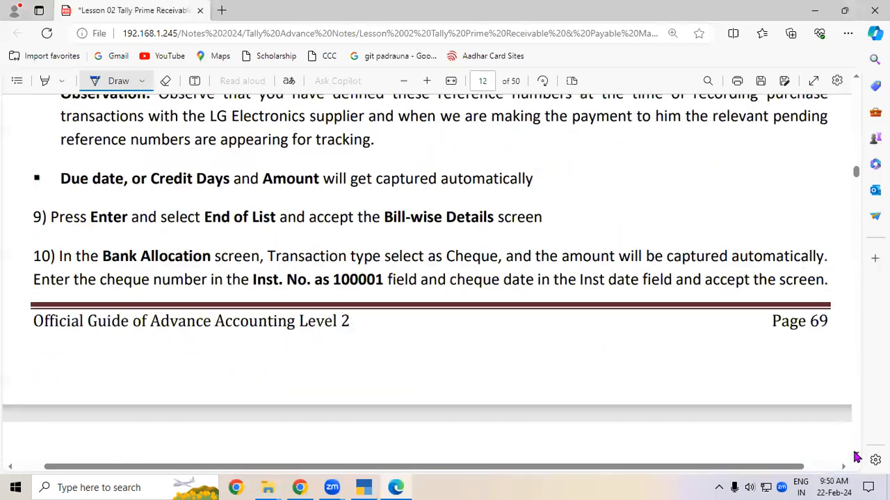
scroll(856, 457, down, 9)
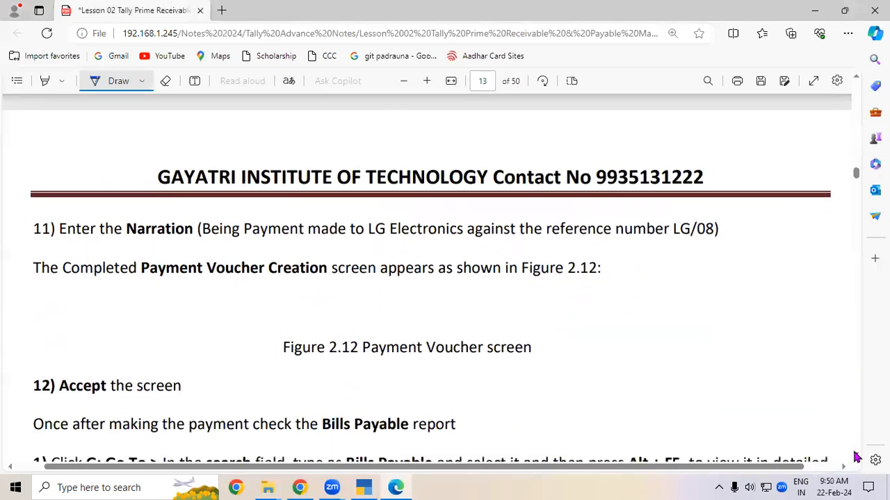
scroll(856, 457, down, 2)
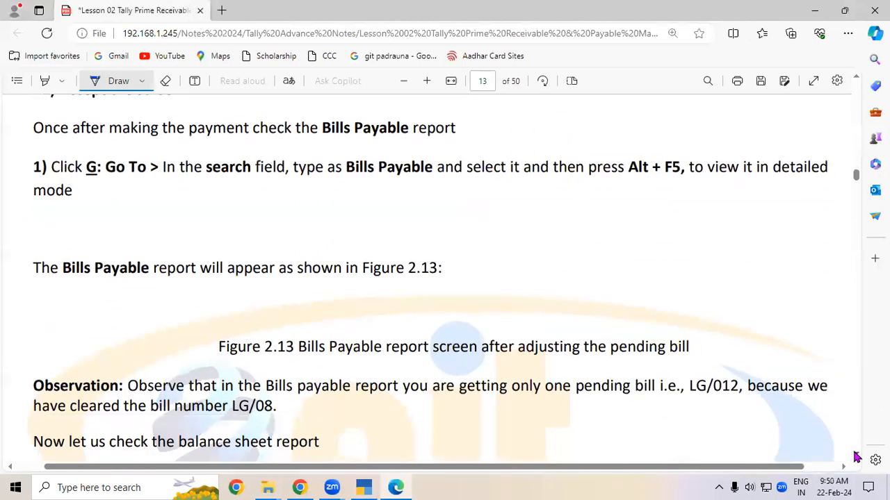
Switch to TallyPrime, start a payment voucher for LG Electronics to examine its pending bills under Agst Ref, and quit without saving.
click(363, 487)
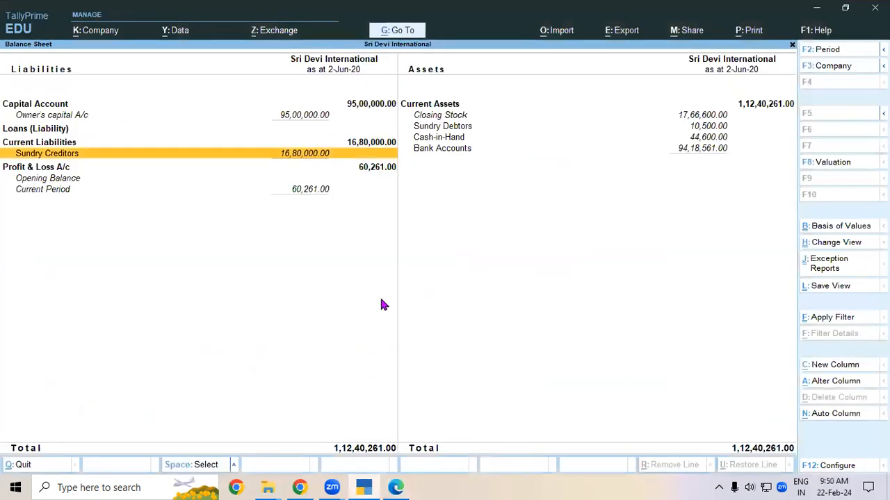
key(Escape)
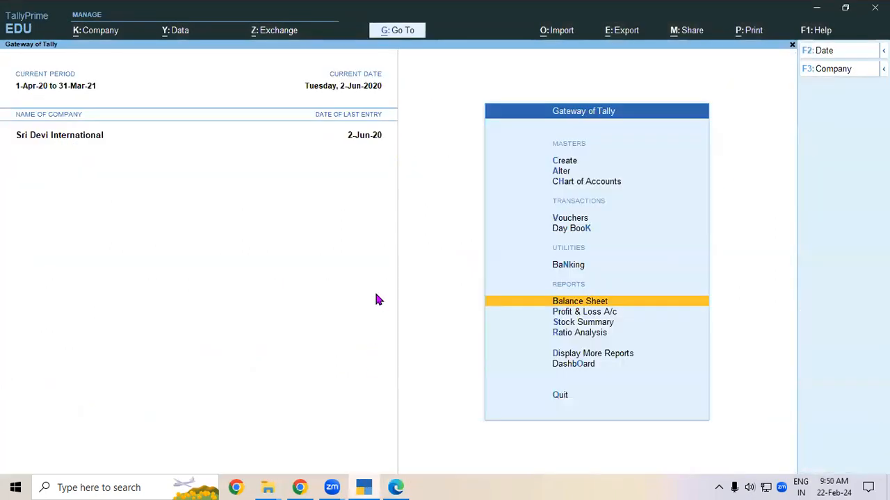
key(Up)
key(Up)
key(Up)
key(Return)
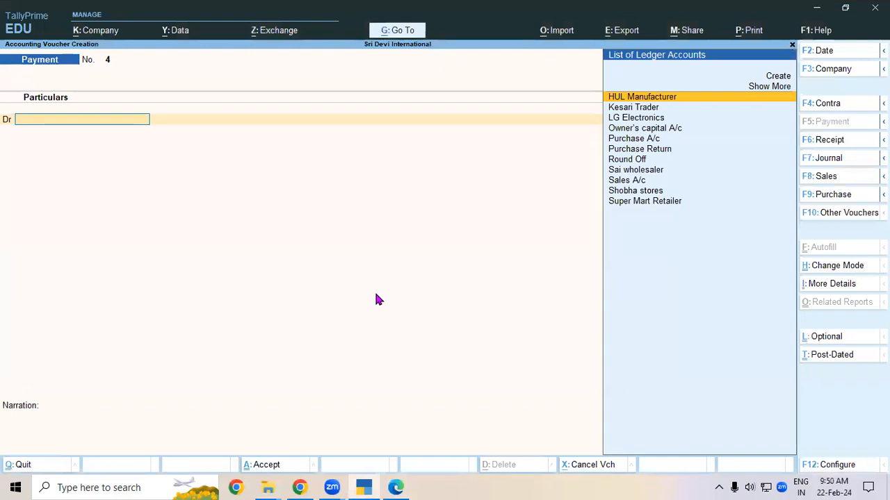
key(Down)
key(Down)
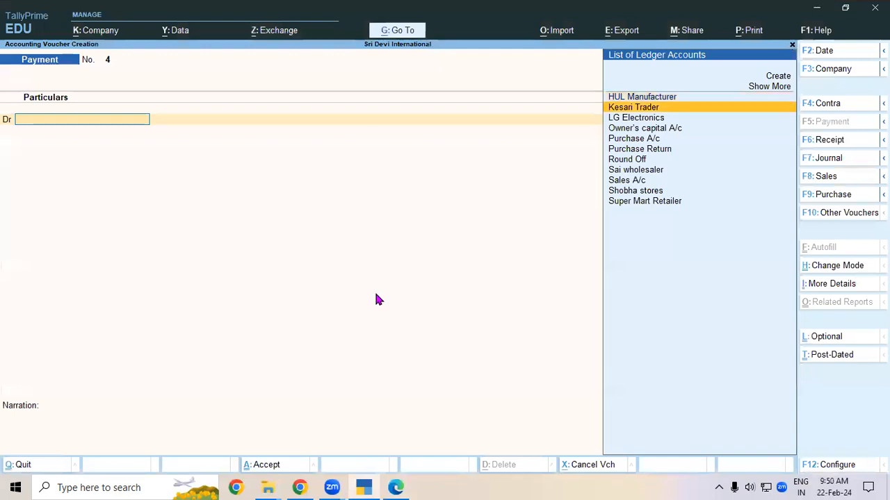
key(Return)
key(Return)
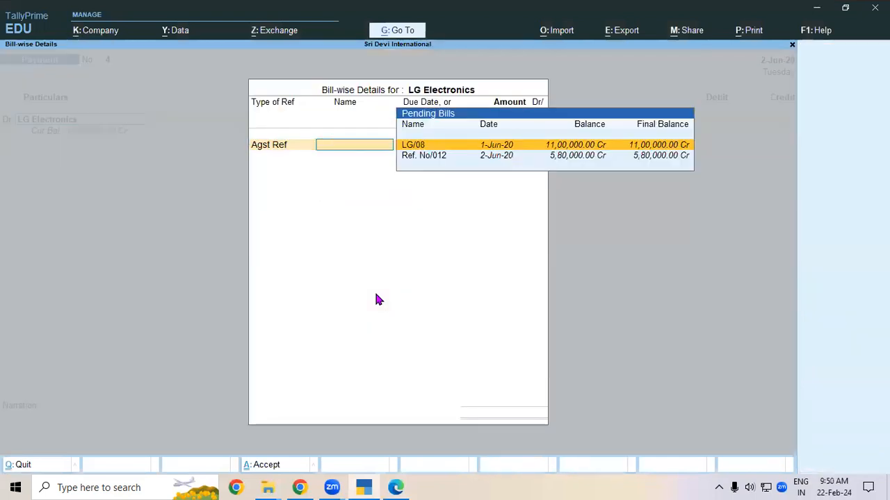
key(Down)
key(Up)
key(Down)
key(Up)
key(Escape)
key(Return)
key(Escape)
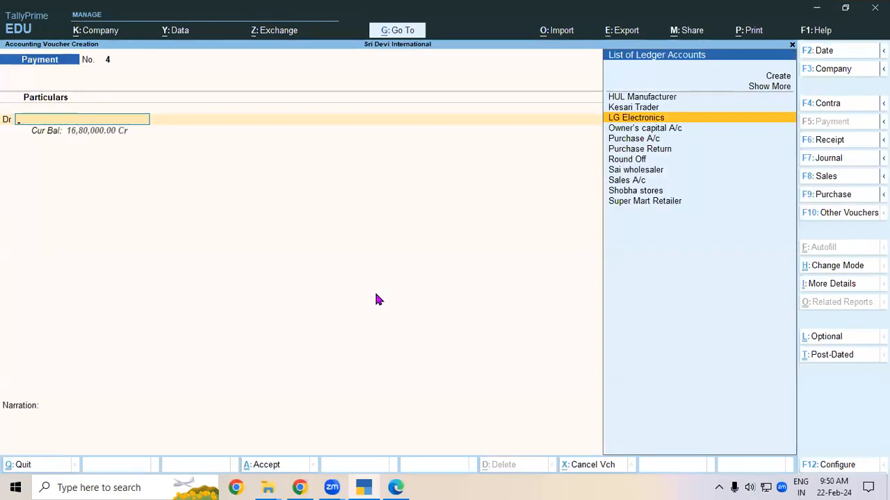
key(Escape)
key(Return)
Open the Day Book and set its period from 1-Apr-20 to 31-Mar-21.
key(Down)
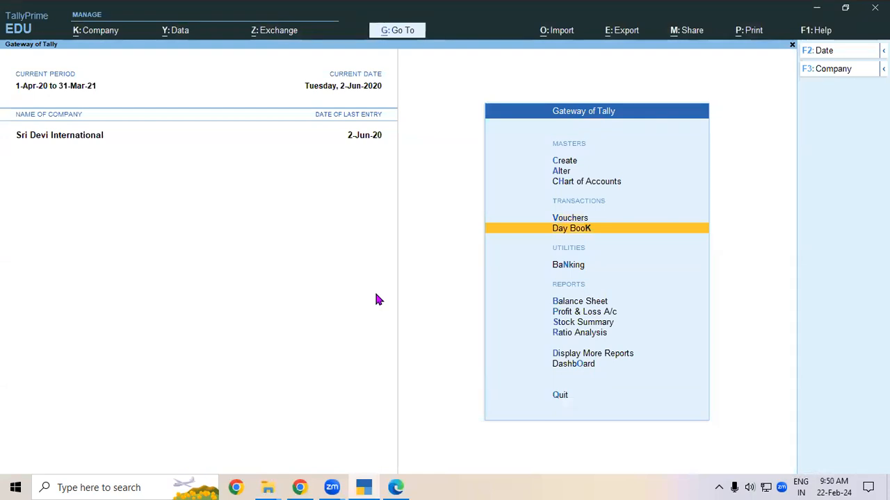
key(d)
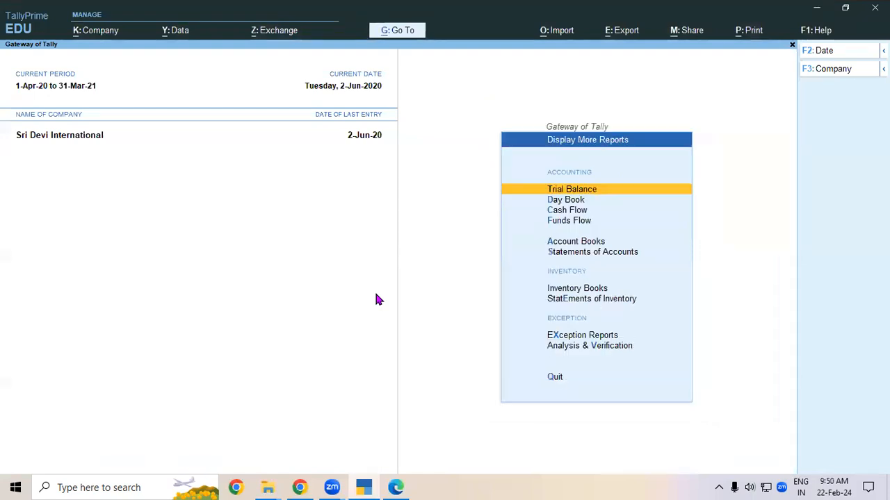
key(Down)
key(Return)
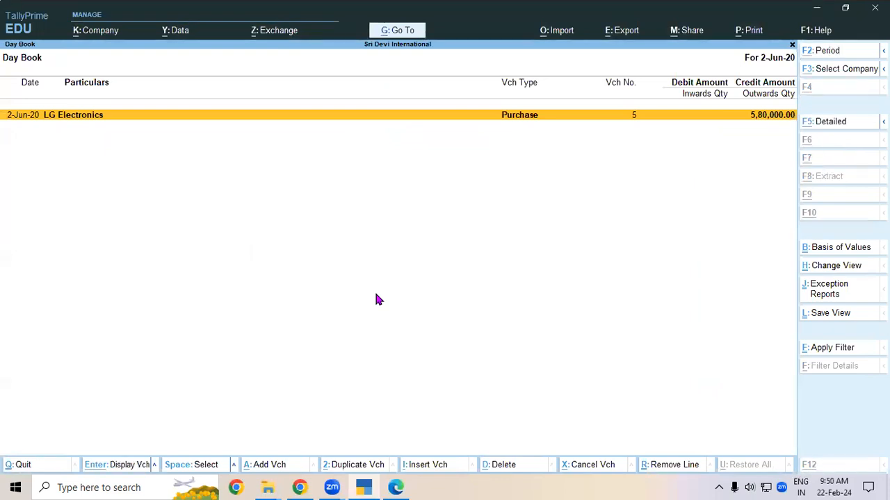
key(alt+F2)
text(1-4)
key(Return)
text(31-03)
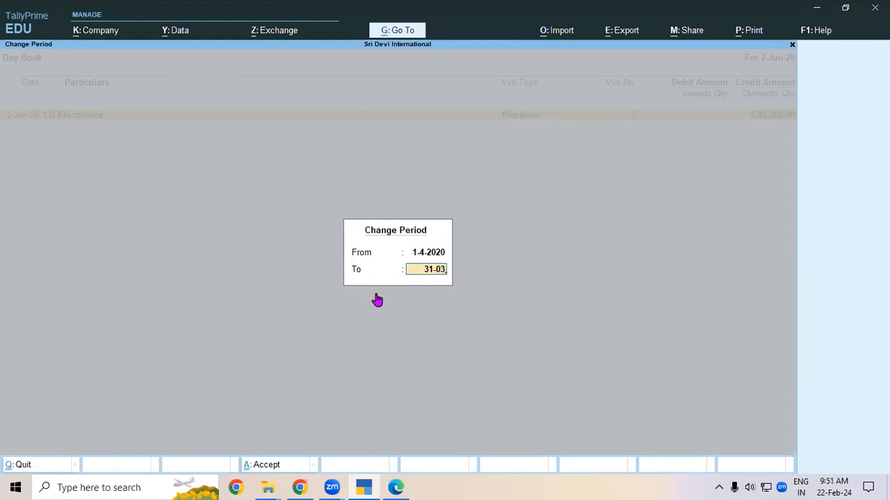
key(Return)
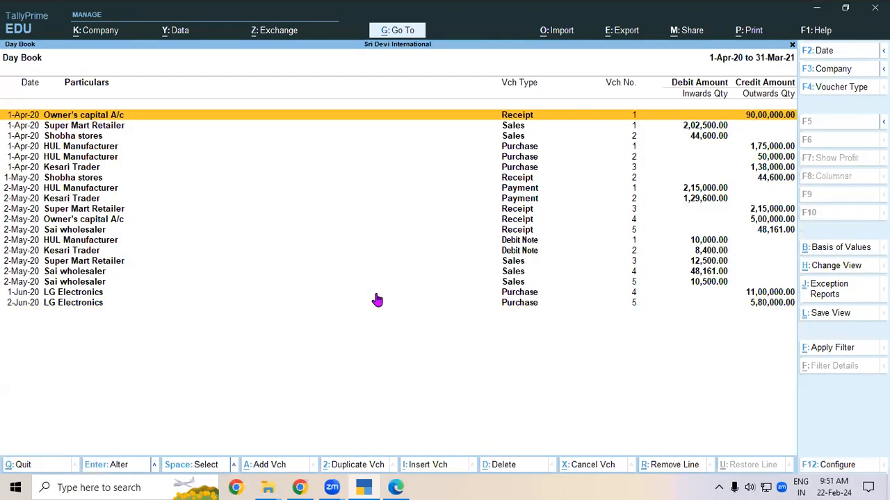
Filter the Day Book to Payment vouchers, check their voucher numbers, and return to the Gateway of Tally.
key(F4)
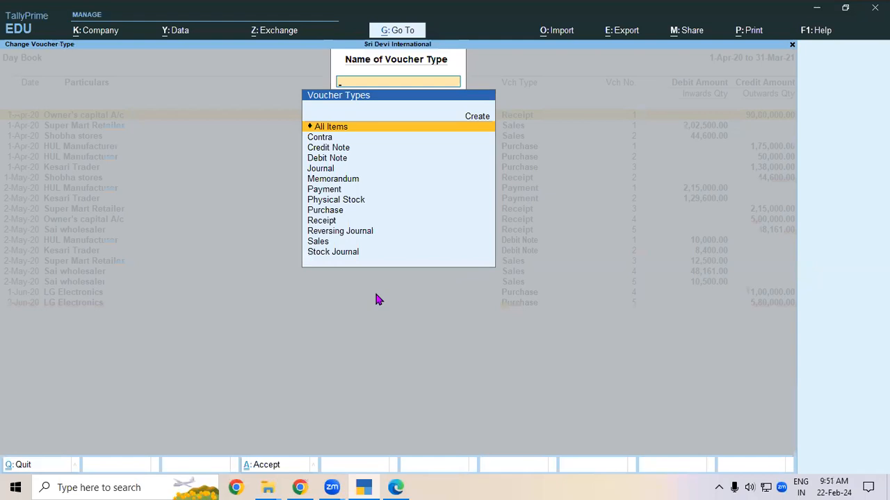
text(Pay)
key(Return)
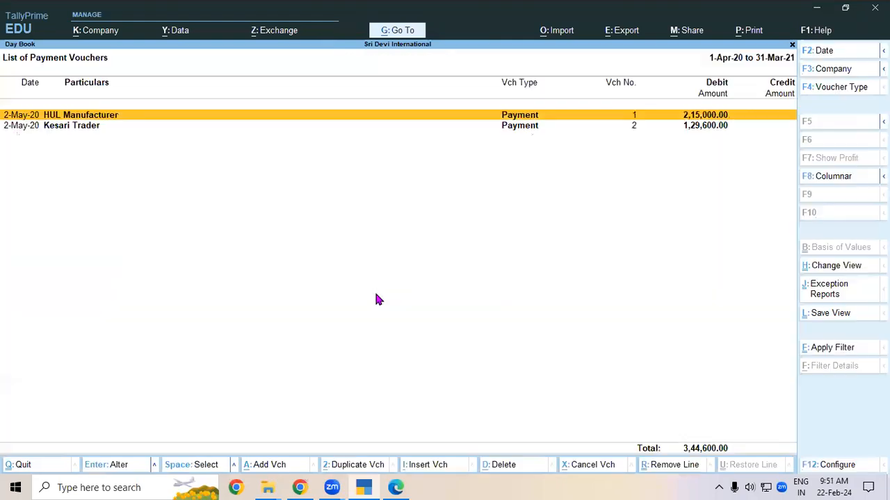
key(Down)
key(Up)
key(Escape)
key(Escape)
key(Escape)
key(Escape)
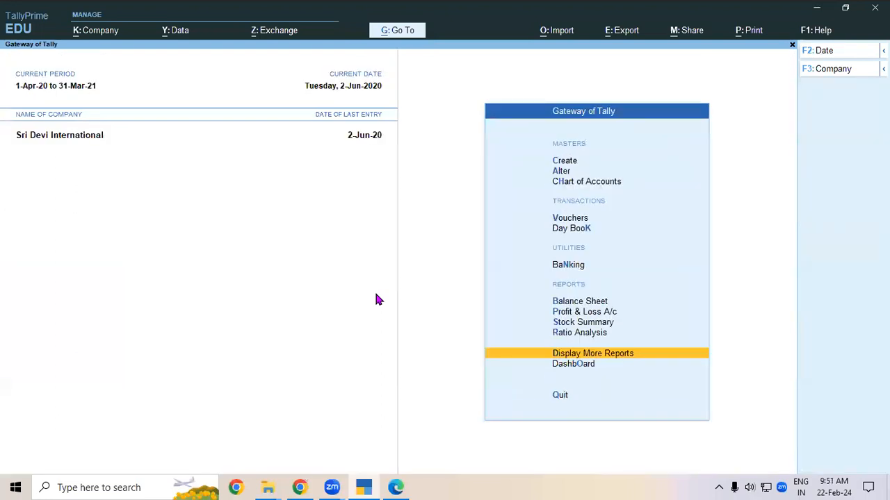
Open a new payment voucher to check its automatic voucher number, and close it.
key(Down)
key(Down)
key(Down)
key(Return)
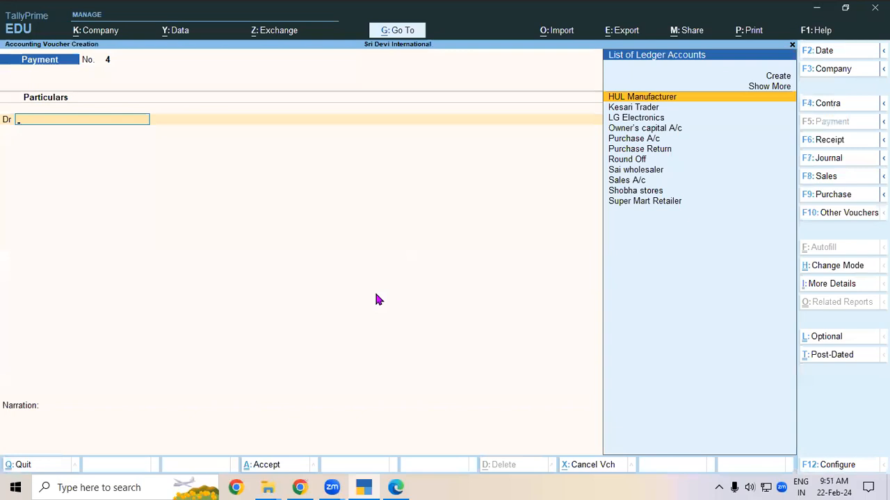
key(Escape)
Open the Payment voucher type for alteration.
key(Up)
key(Up)
key(Return)
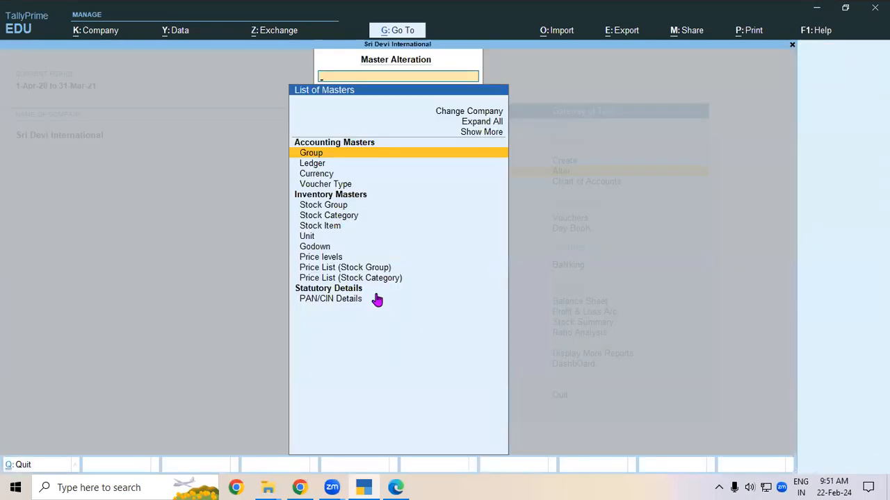
key(Down)
key(Down)
key(Down)
key(Return)
key(Down)
key(Down)
key(Down)
key(Down)
key(Down)
key(Down)
key(Down)
key(Down)
key(Down)
key(Down)
key(Up)
key(Up)
key(Return)
Set the Payment type's numbering behaviour on insertion/deletion to Renumber Vouchers, save it with existing vouchers updated, and leave Master Alteration.
key(Return)
key(Return)
key(Return)
key(Return)
key(Return)
key(Up)
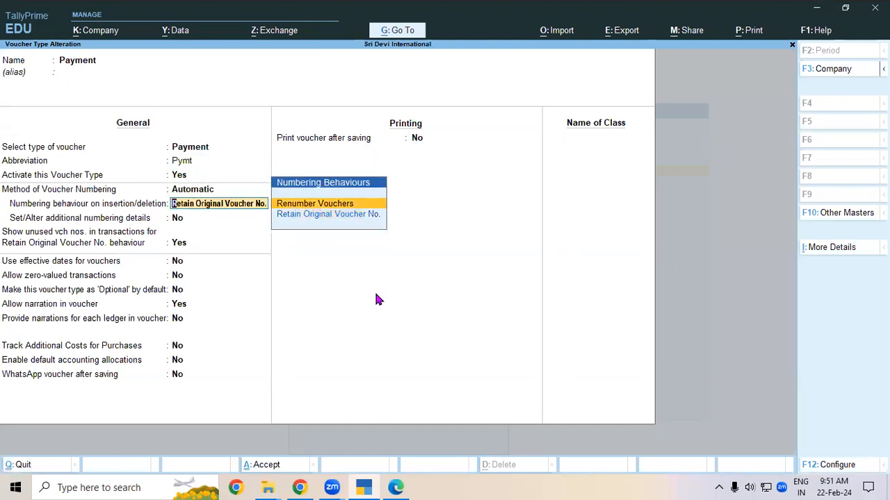
key(Return)
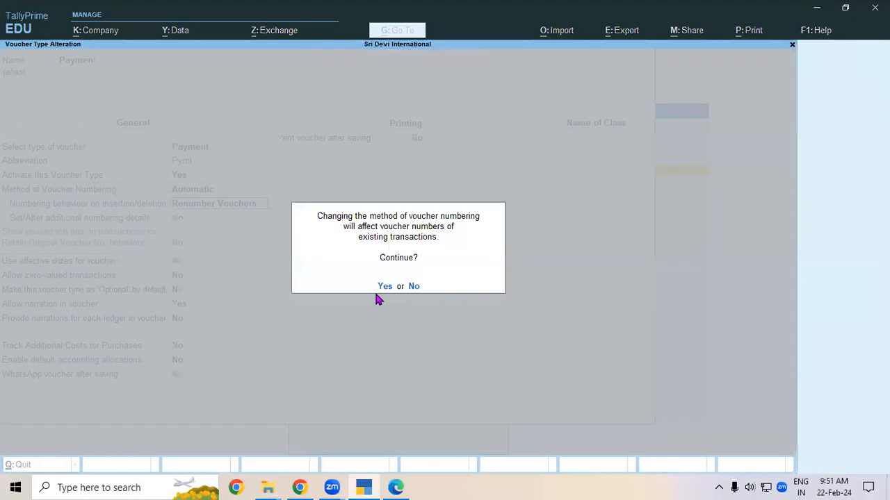
click(383, 288)
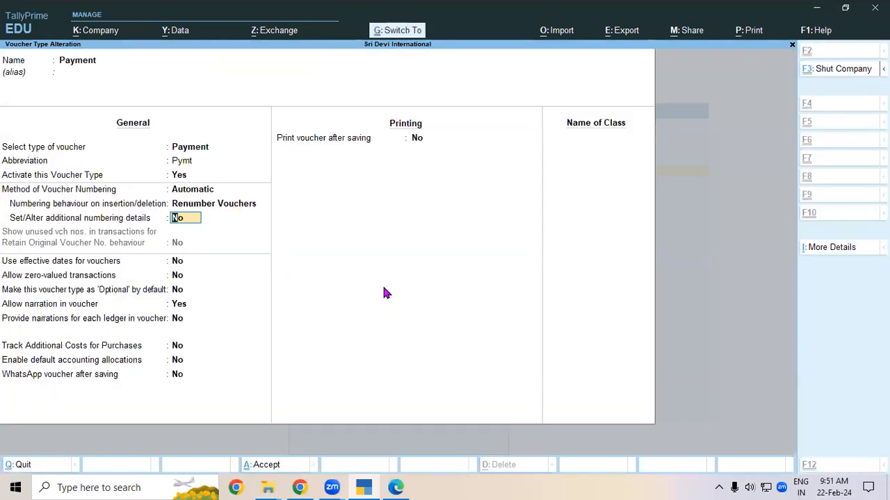
key(ctrl+a)
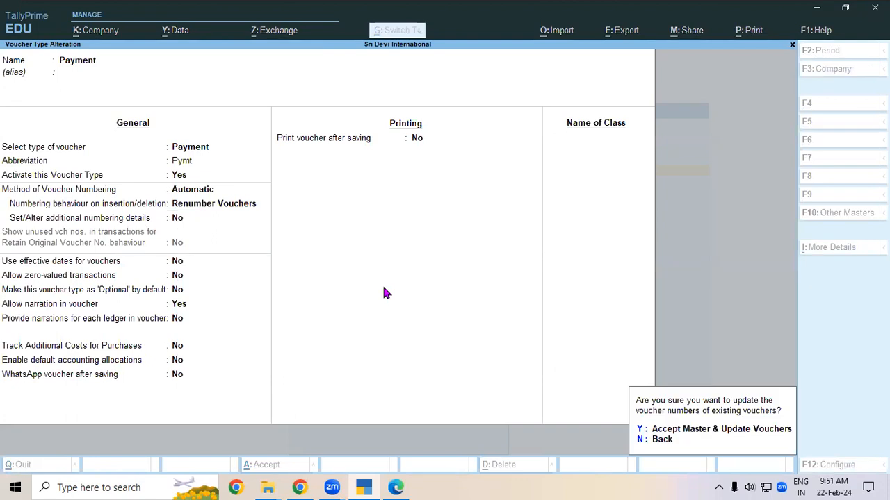
key(y)
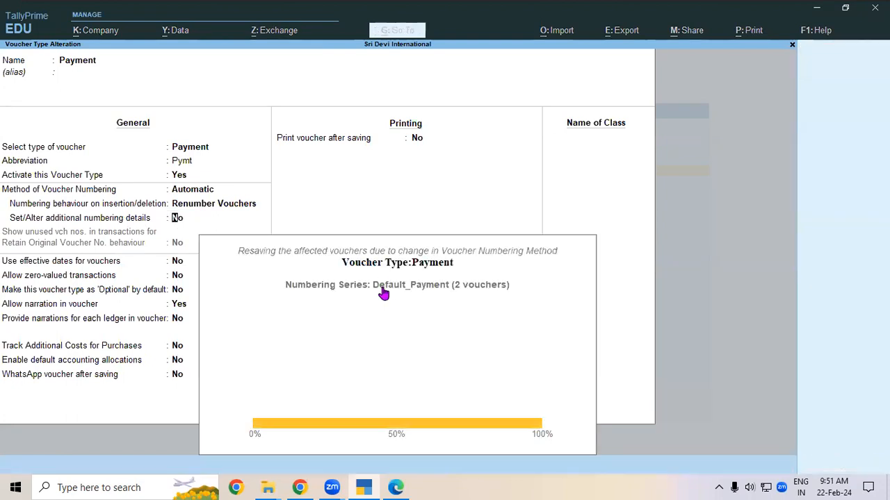
key(Escape)
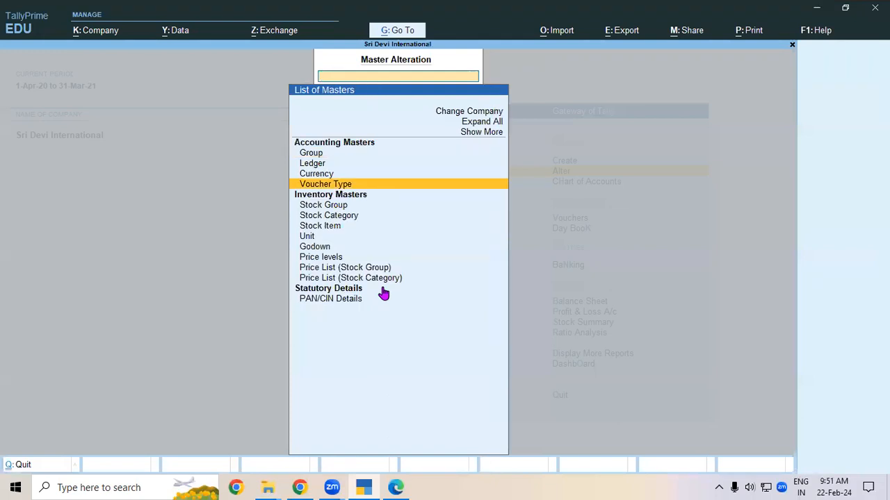
key(Escape)
Start a new payment voucher with LG Electronics as the debit ledger and bring up its bill-wise details.
key(Down)
key(Down)
key(Return)
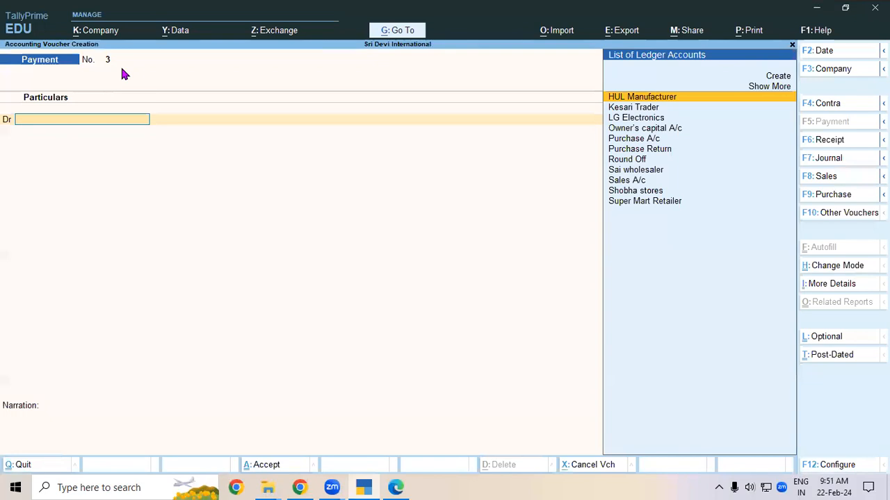
key(Down)
key(Down)
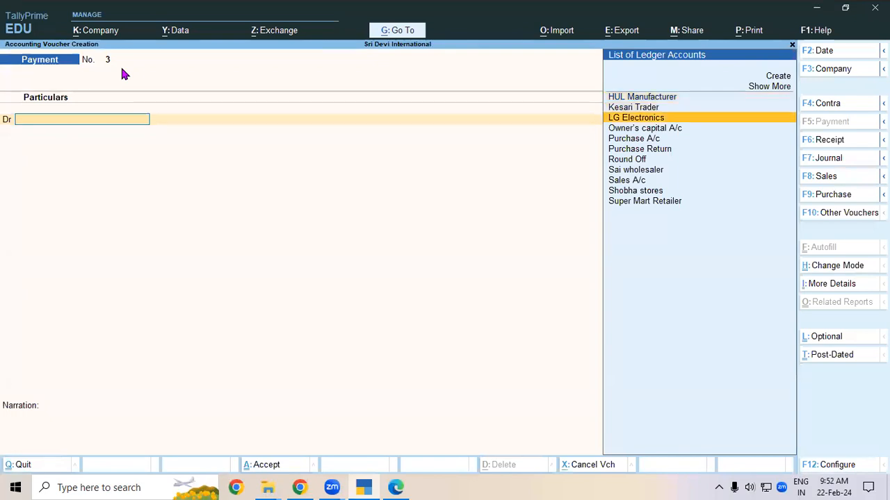
key(Return)
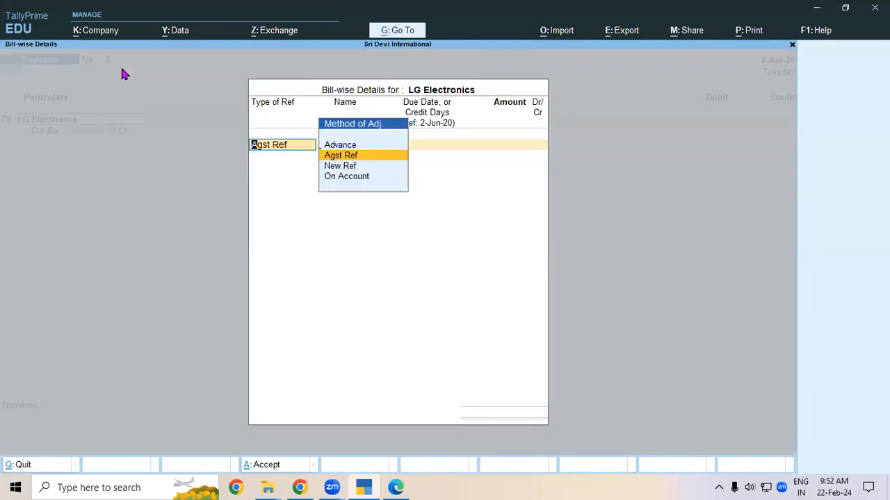
Allocate the LG Electronics payment of 11,00,000 as Agst Ref against pending bill LG/08 and credit Kotak Mahindra Bank A/C.
key(Return)
key(Down)
key(Up)
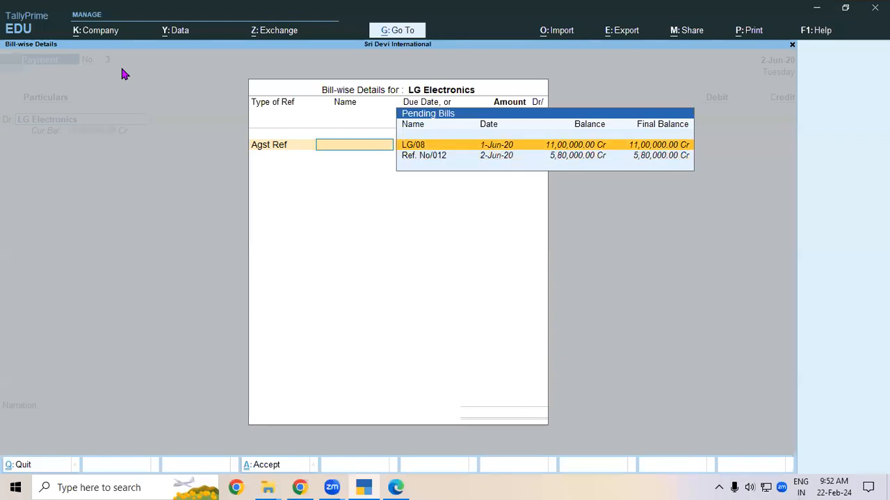
key(Down)
key(Up)
key(Return)
key(Return)
key(Return)
key(Return)
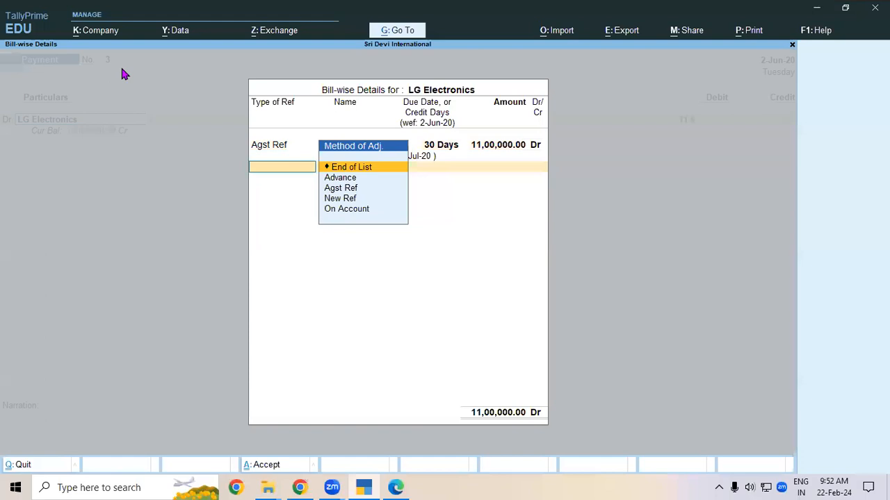
key(Return)
key(Return)
key(Return)
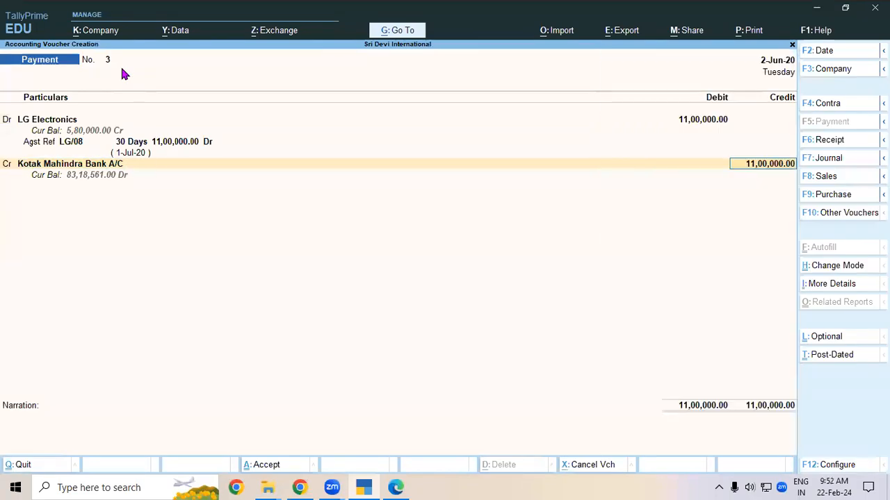
Enter cheque instrument number 100001 dated 2-Jun-20 in the Kotak Mahindra Bank A/C allocation and save the payment voucher.
key(Return)
key(Return)
text(110000)
key(BackSpace)
key(BackSpace)
key(BackSpace)
key(BackSpace)
key(BackSpace)
text(00001)
key(Return)
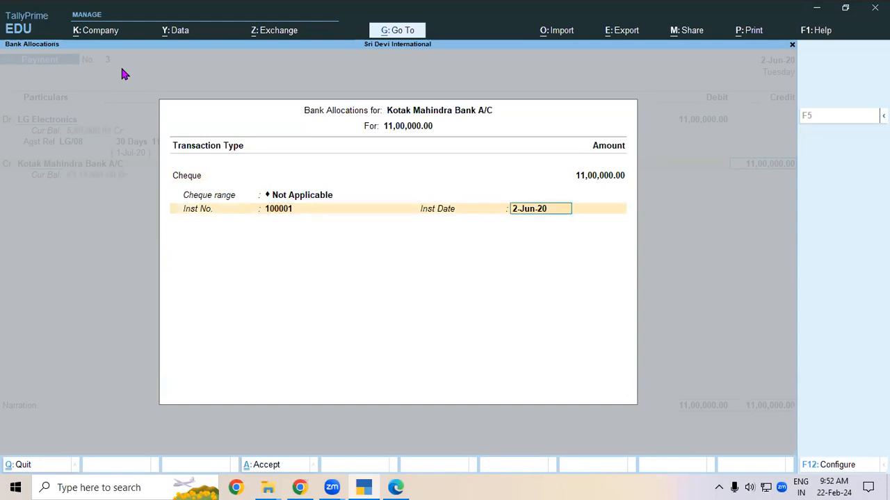
key(Return)
key(Return)
key(Return)
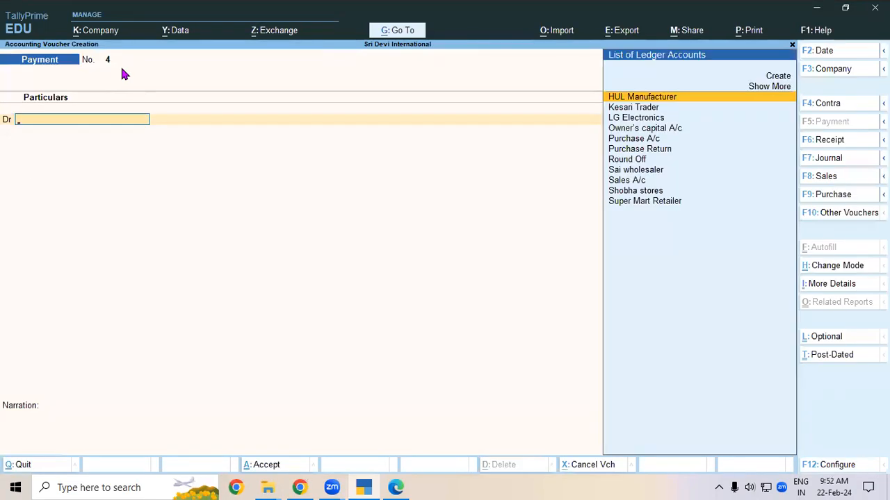
Check the pending LG Electronics bills in the Bills Payable report and return to the Gateway of Tally.
key(alt+g)
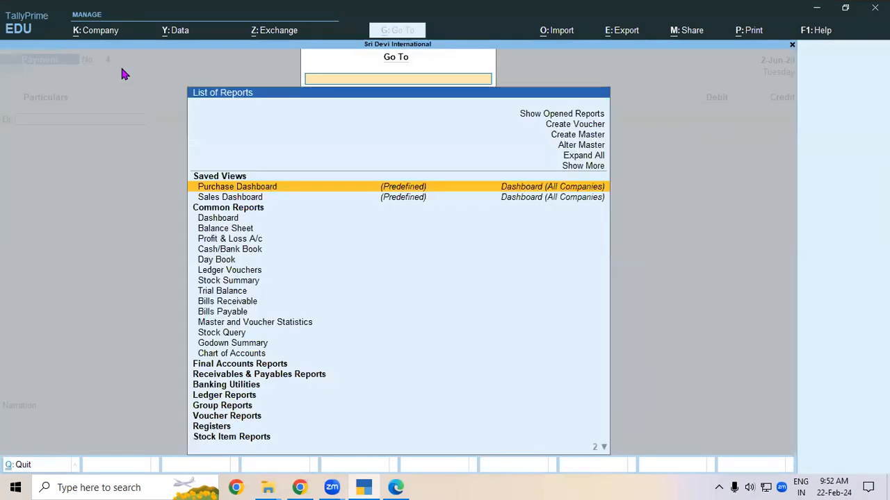
text(Bil)
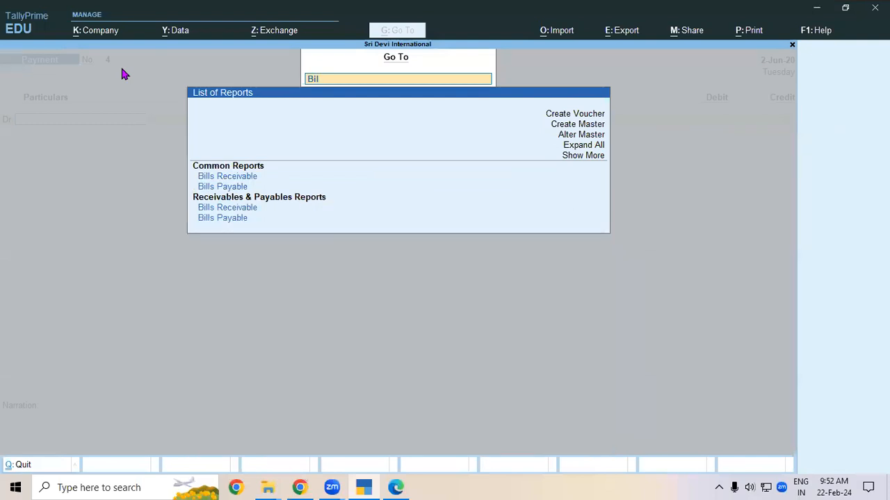
key(Down)
key(Return)
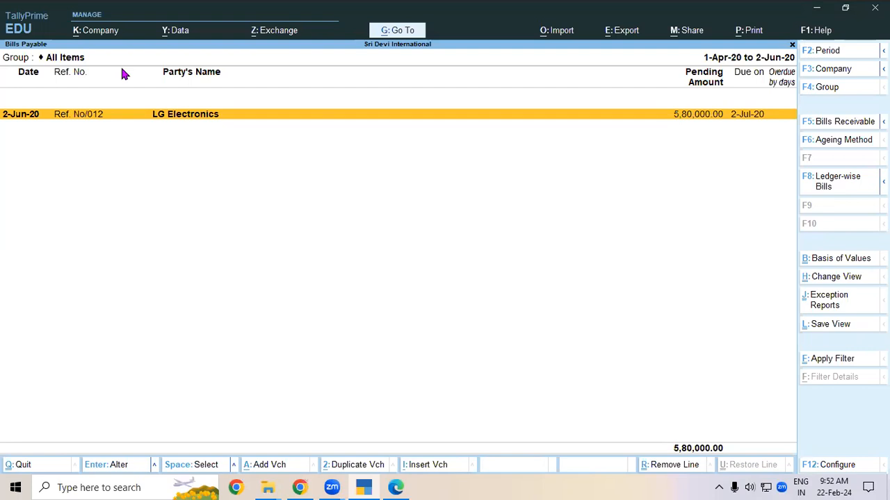
key(Escape)
key(Escape)
key(Return)
Check Current Liabilities and Sundry Creditors in the detailed Balance Sheet, and return to the Gateway of Tally.
key(Down)
key(Down)
key(Down)
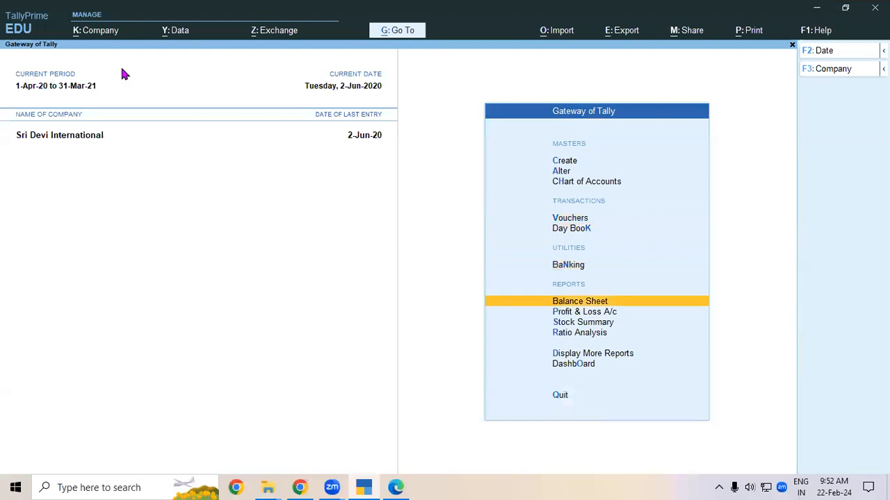
key(Return)
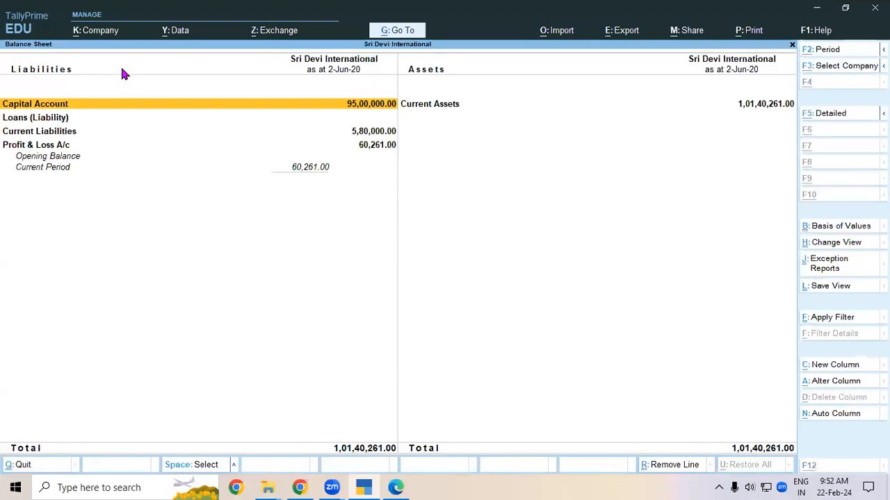
key(alt+F5)
key(Down)
key(Down)
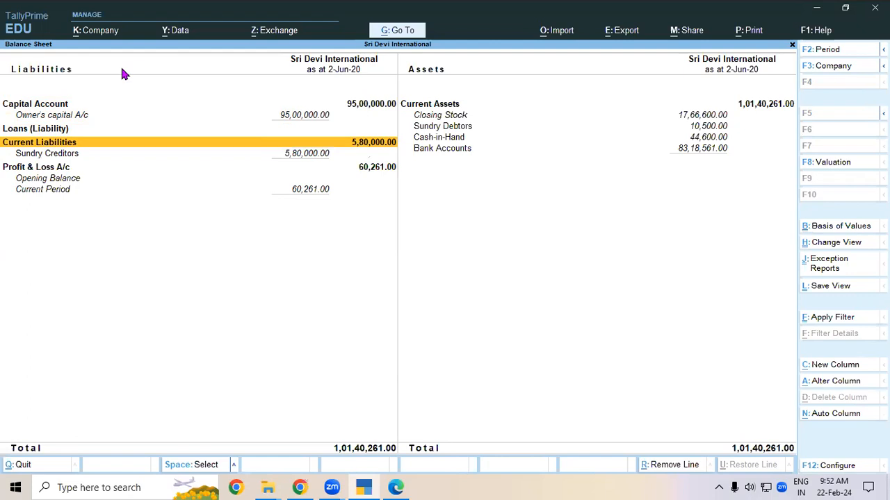
key(Escape)
key(Escape)
key(Escape)
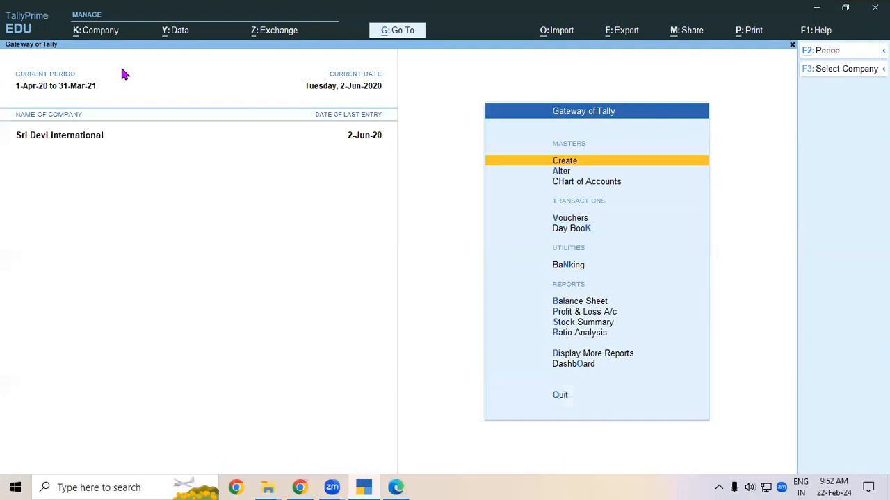
Switch to the PDF notes in Edge and underline the amount, LG Electronics and the cheque number in the next Payment activity.
key(alt+Tab)
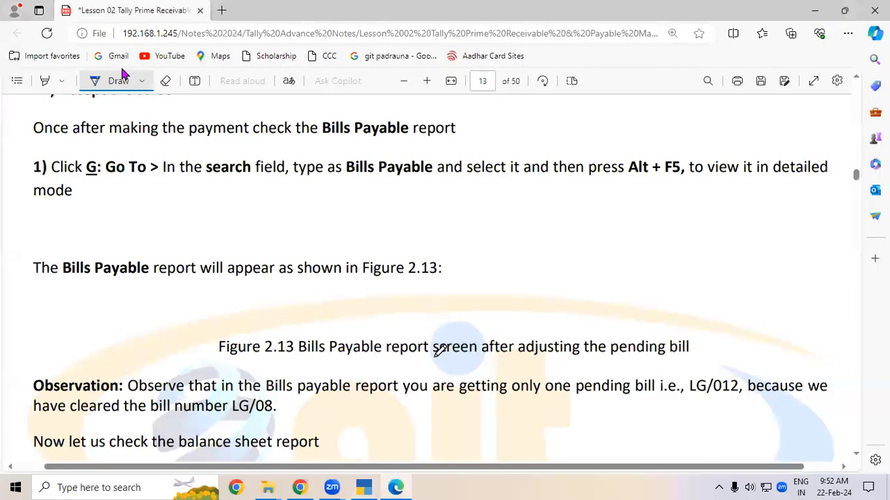
scroll(438, 451, down, 1)
scroll(443, 460, down, 5)
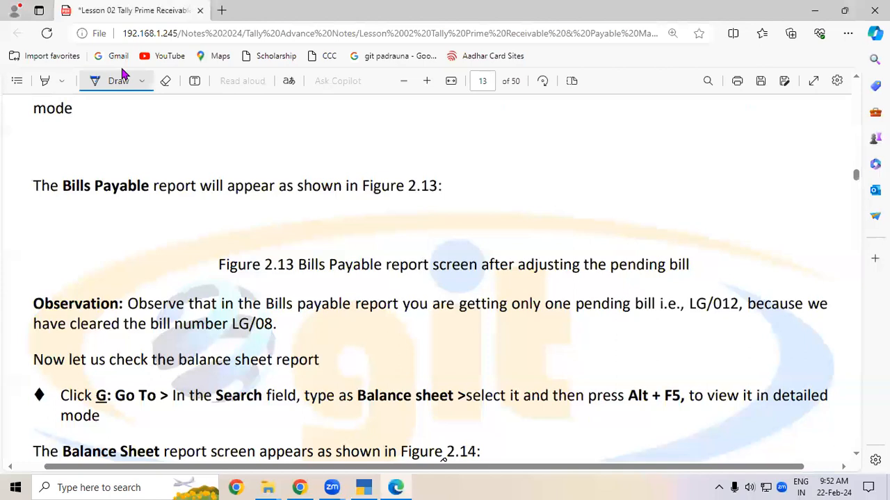
scroll(443, 458, down, 5)
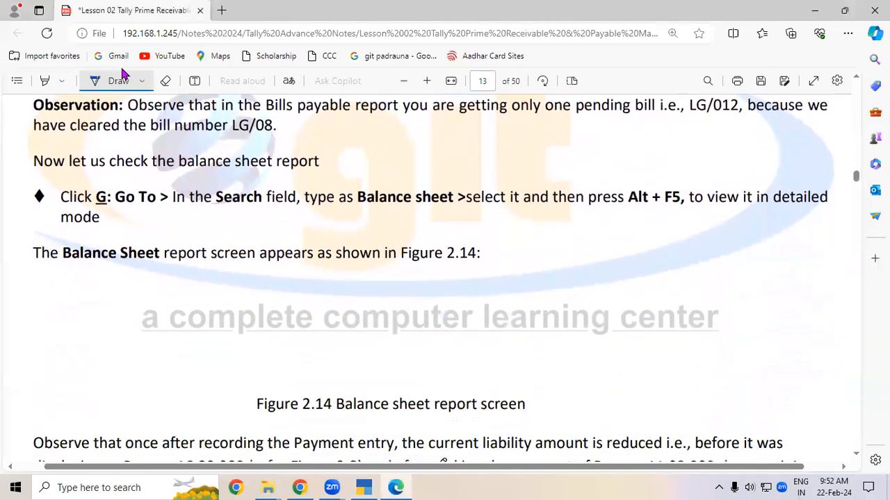
scroll(443, 459, down, 5)
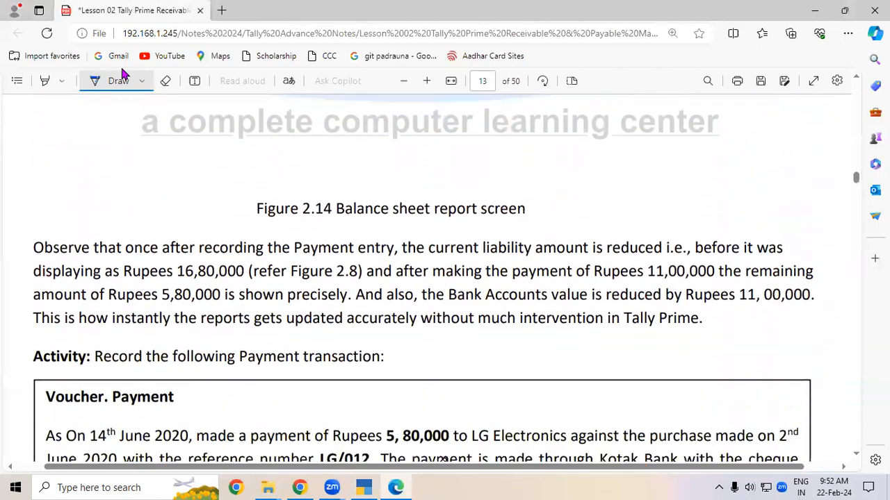
scroll(443, 460, down, 3)
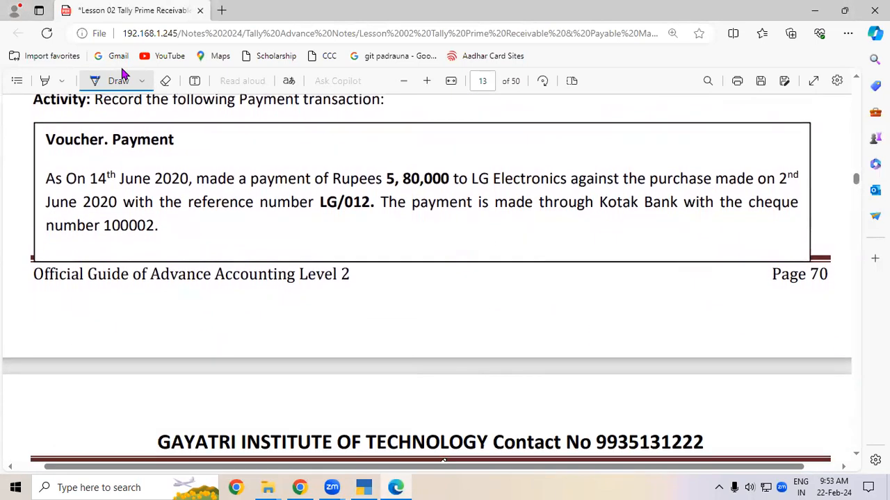
click(120, 78)
drag(384, 185, 555, 184)
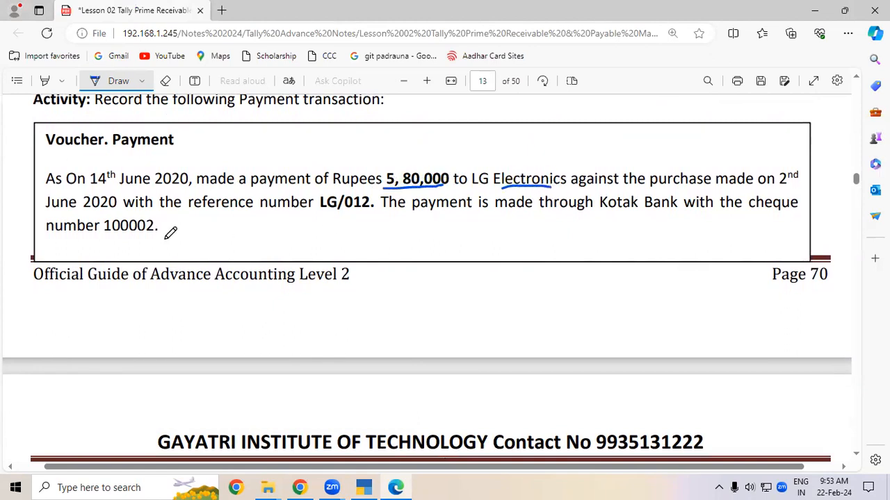
drag(103, 236, 156, 236)
Switch to TallyPrime and start a new payment voucher with LG Electronics as the debit ledger.
key(alt+Tab)
key(Down)
key(Down)
key(Down)
key(Return)
key(Down)
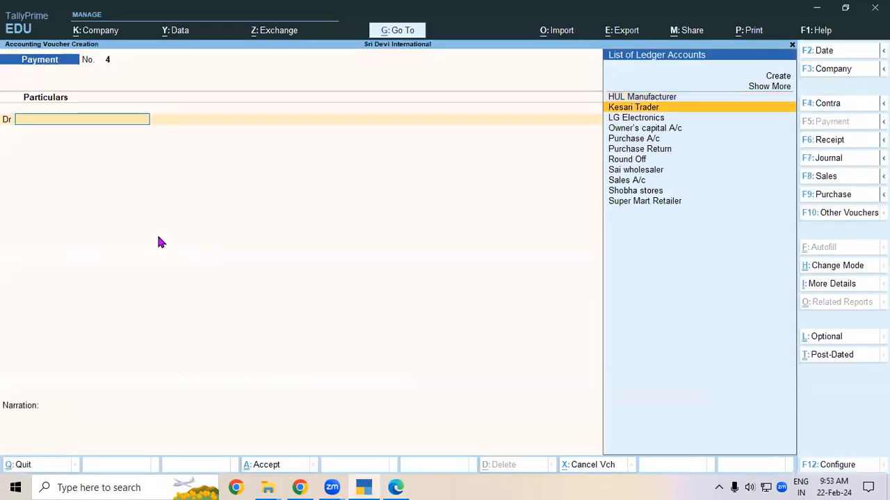
key(Down)
key(Return)
Allocate 5,80,000 as Agst Ref against pending bill Ref. No/012 and credit Kotak Mahindra Bank A/C.
key(Return)
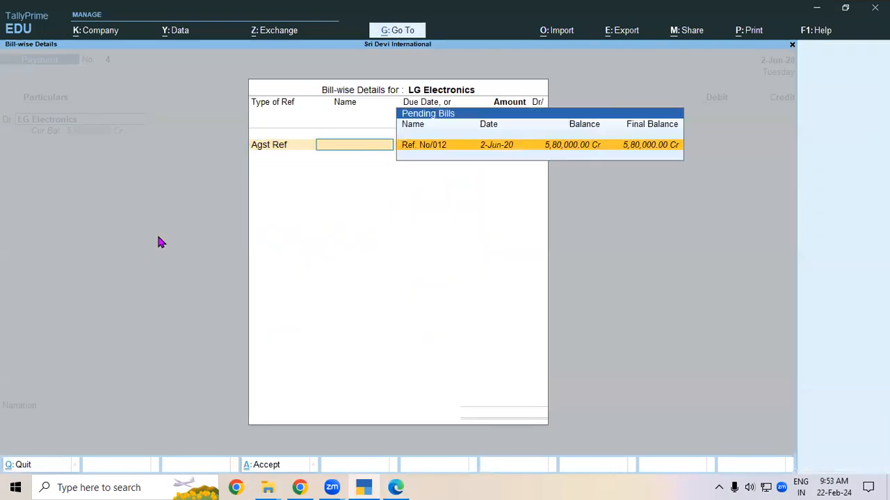
key(Return)
key(Return)
key(Return)
key(Return)
key(Return)
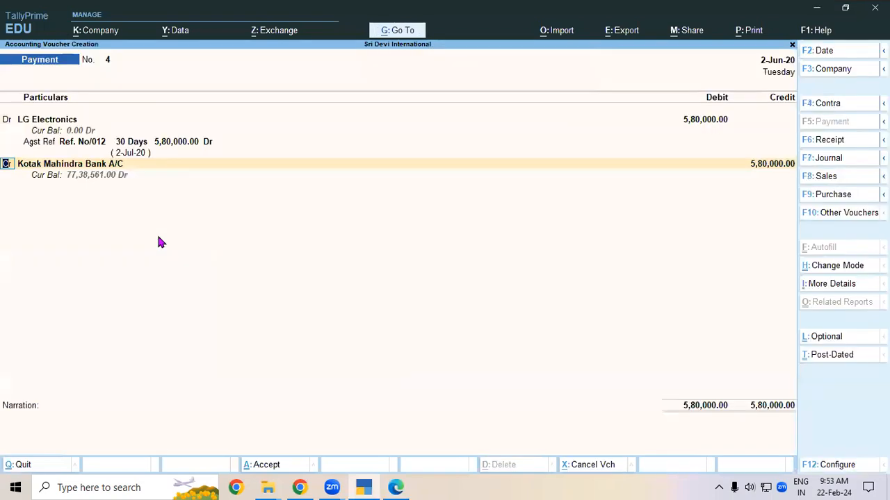
Enter cheque instrument number 100002 dated 2-Jun-20 for the 5,80,000 bank allocation and save the payment voucher.
key(Return)
key(Return)
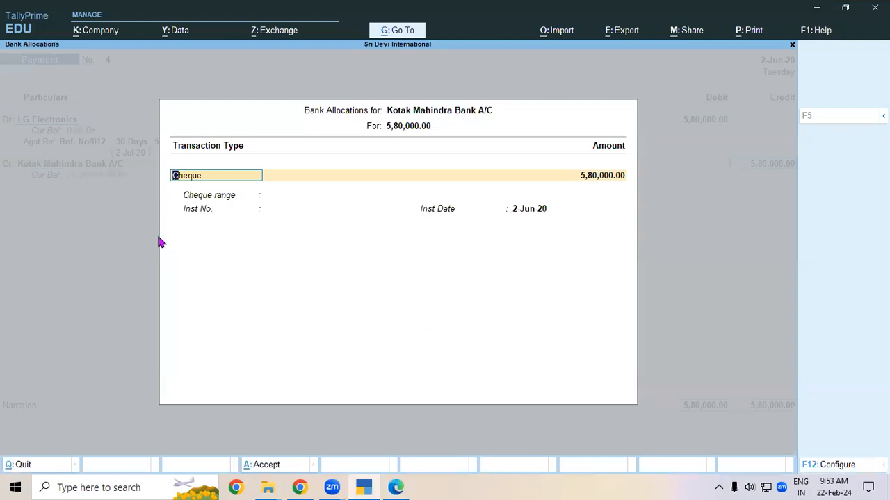
key(Return)
text(100002)
key(Return)
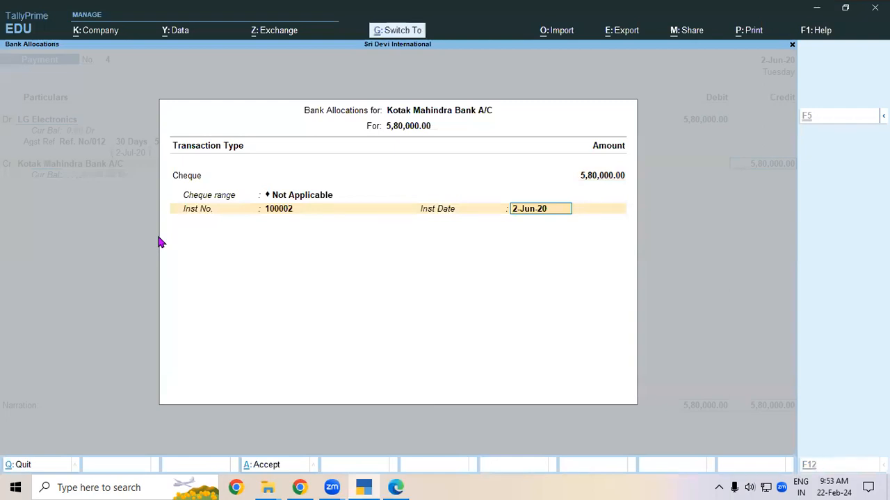
key(ctrl+a)
key(ctrl+a)
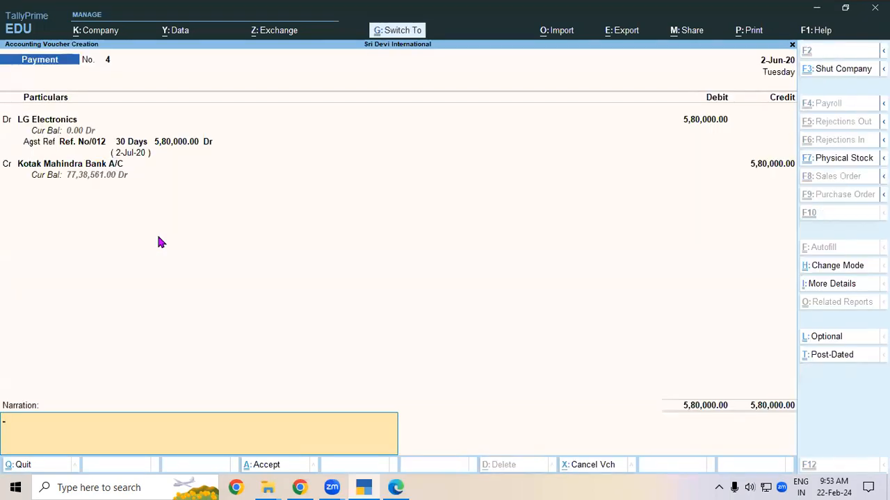
Switch to the PDF notes in Edge and read on to section 2.4.2 on bill-wise entry in sales and receipt vouchers.
key(alt+Tab)
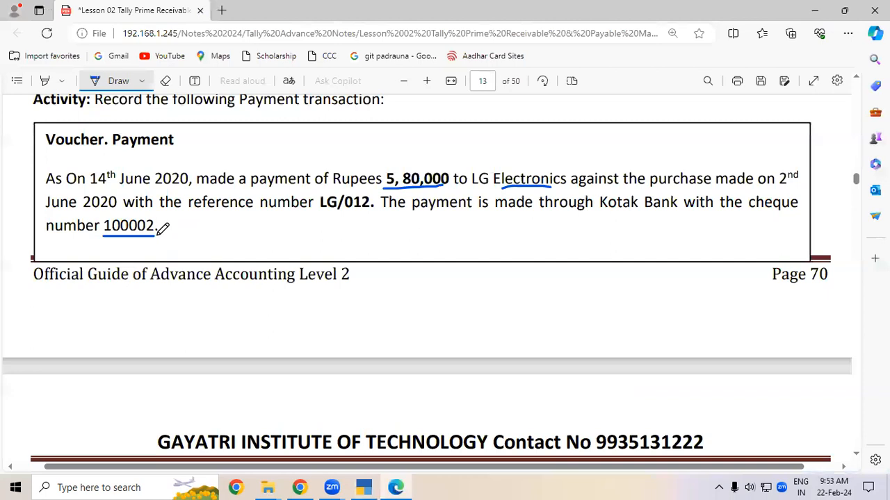
scroll(163, 230, down, 5)
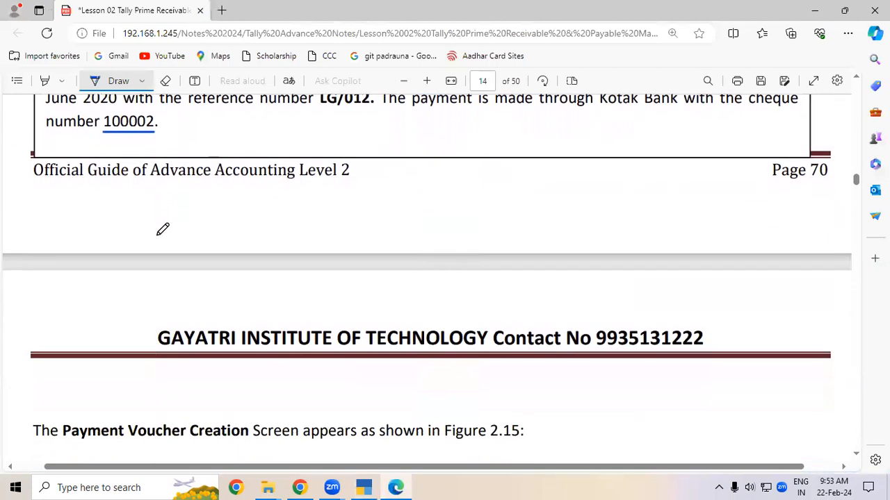
scroll(162, 229, down, 5)
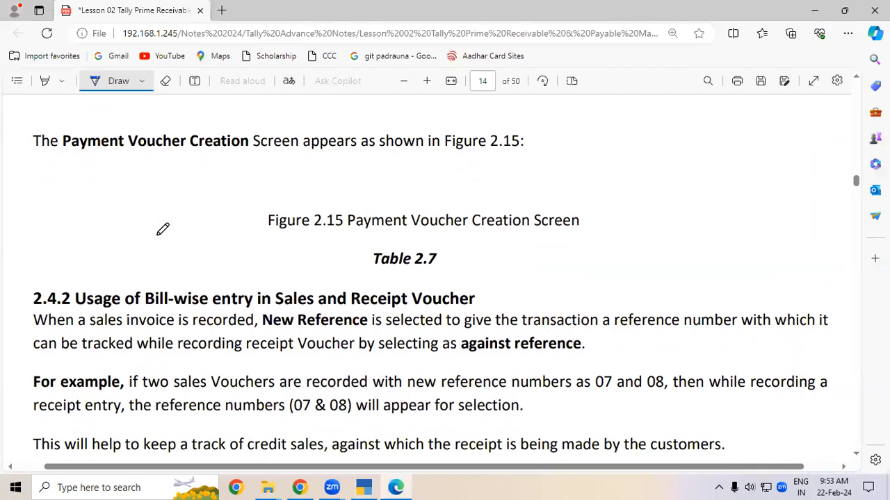
Switch to TallyPrime, check Bills Payable for any remaining LG Electronics bill, and return to the Gateway of Tally.
key(alt+Tab)
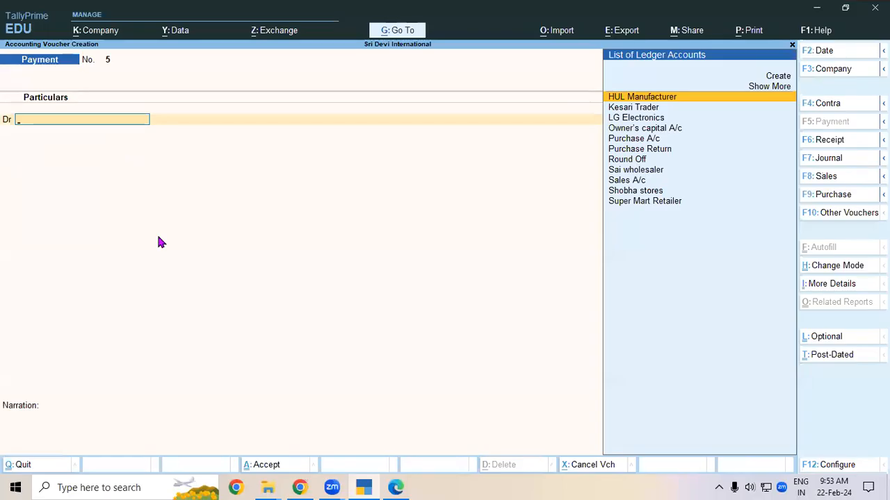
text(G)
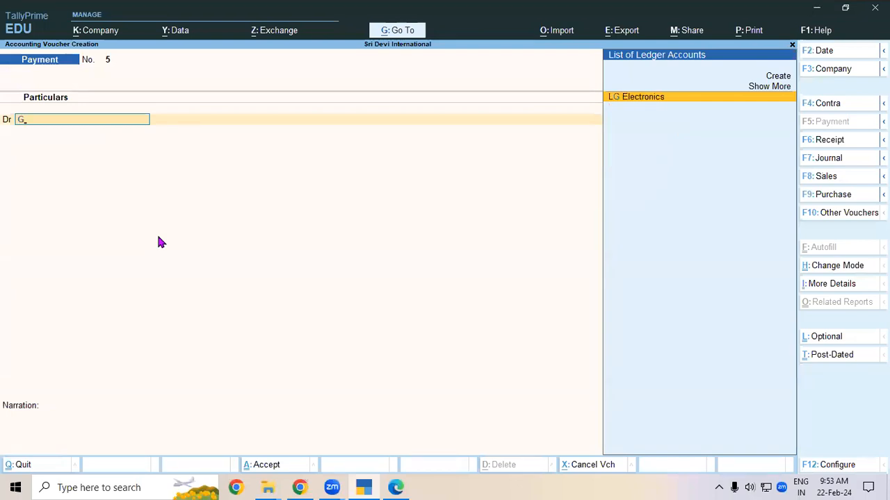
key(BackSpace)
key(alt+g)
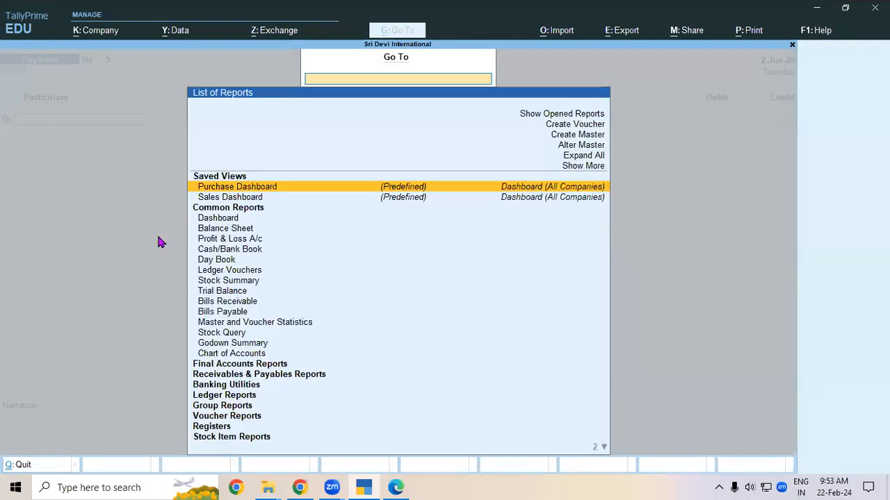
text(Bil)
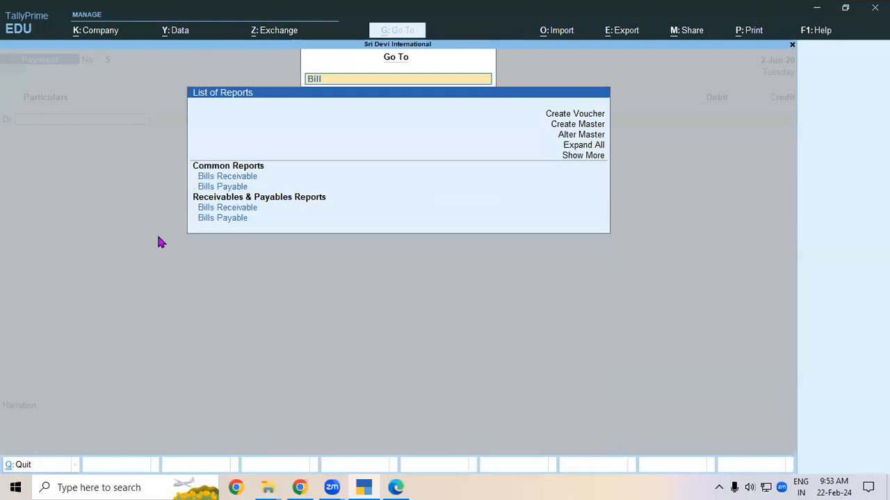
text(l)
key(Down)
key(Down)
key(Return)
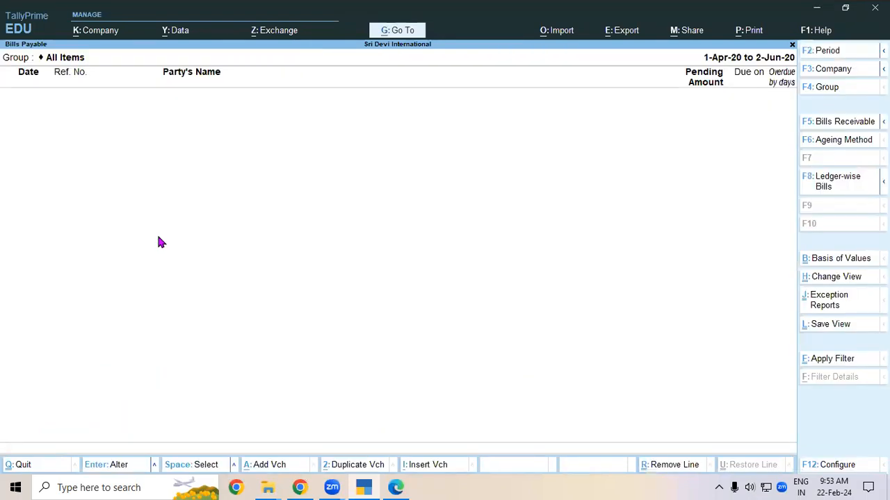
key(Escape)
key(Escape)
key(Return)
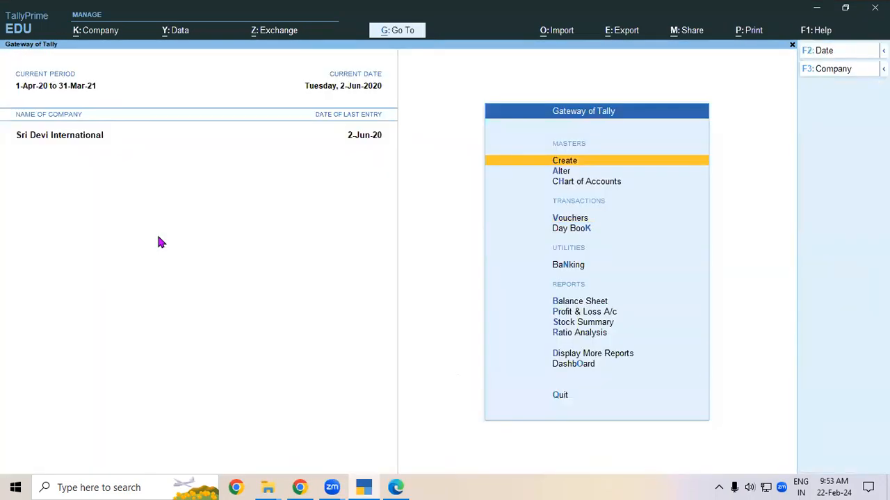
Examine Sundry Creditors and Bank Accounts in the detailed Balance Sheet after the second payment, and close the report.
key(Down)
key(Down)
key(Down)
key(Down)
key(Down)
key(Down)
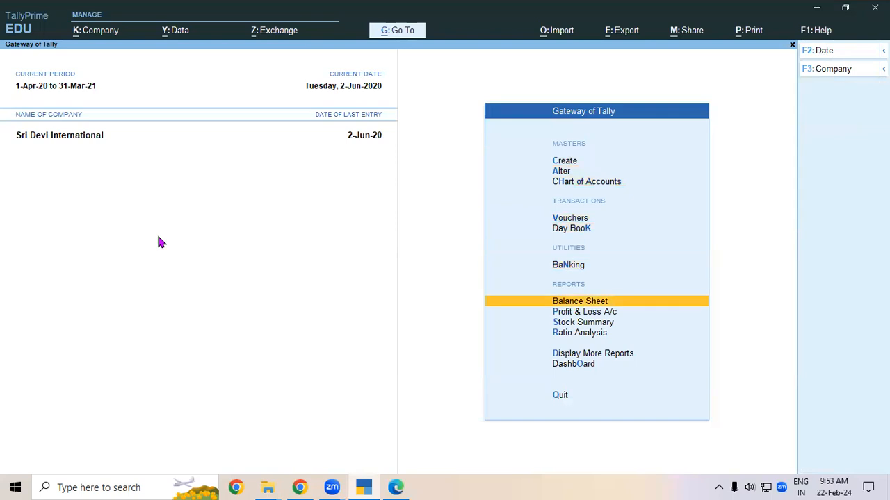
key(Return)
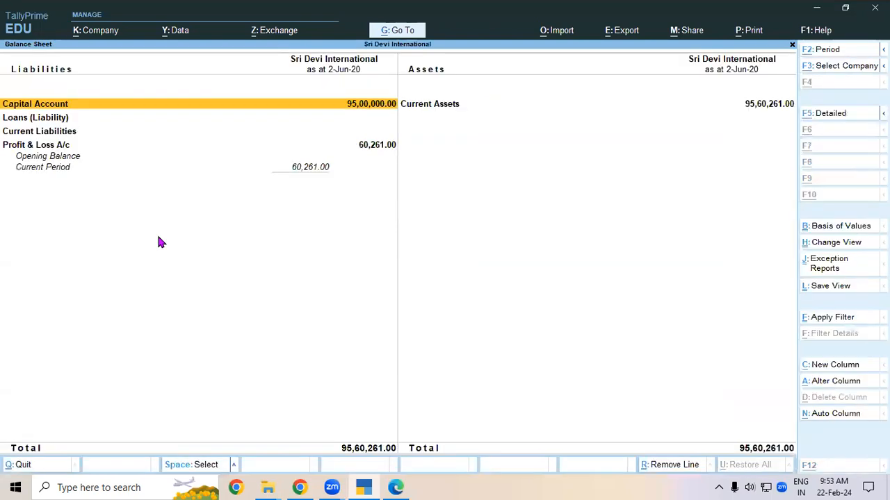
key(alt+F5)
key(Down)
key(Down)
key(Down)
key(Down)
key(Up)
key(Down)
key(Up)
key(Down)
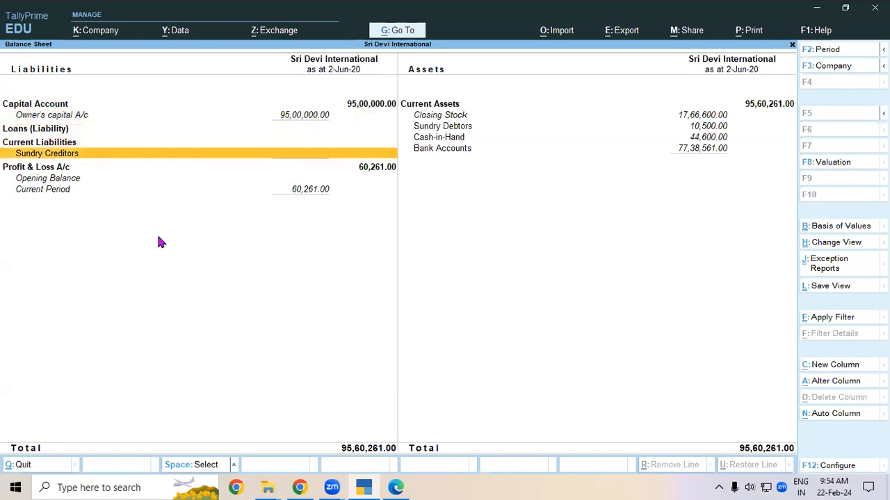
key(Escape)
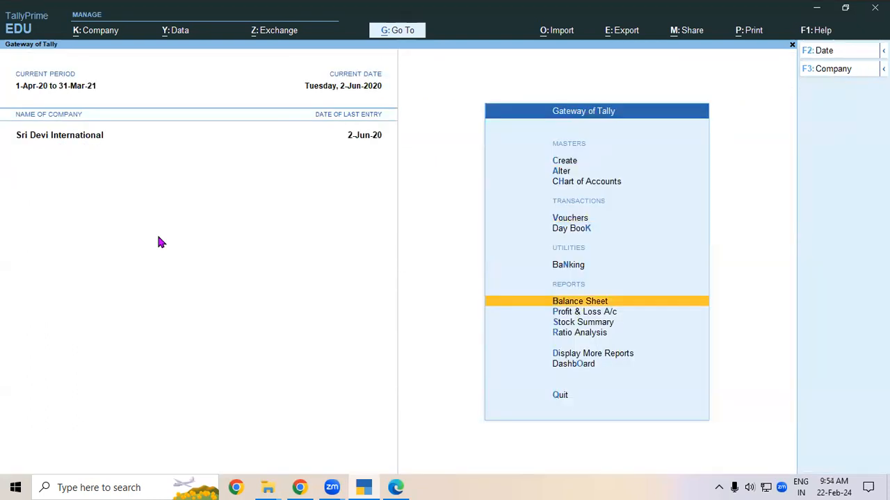
Switch to the PDF notes in Edge and underline part of the section 2.4.2 heading on bill-wise entry.
key(alt+Tab)
scroll(162, 230, down, 3)
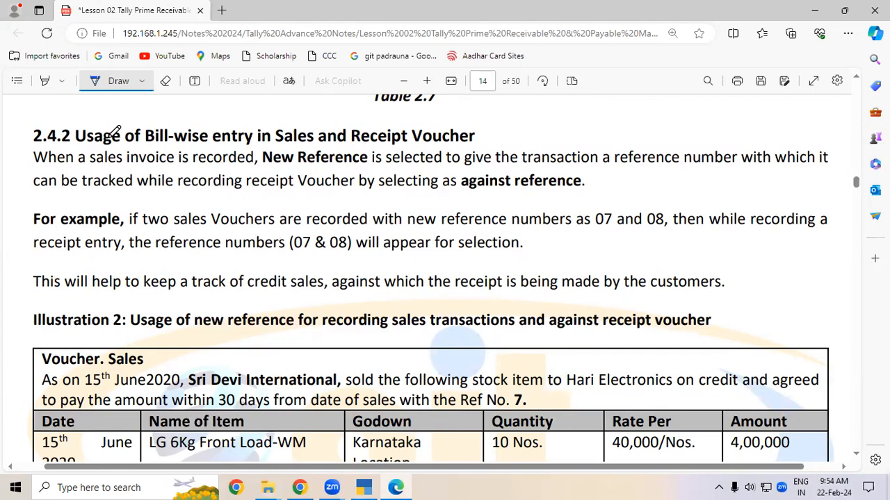
drag(90, 143, 154, 145)
key(alt+Tab)
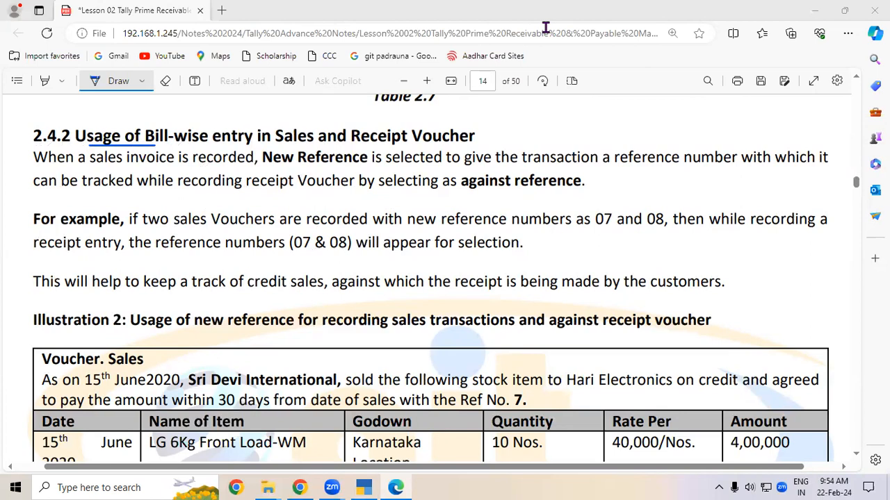